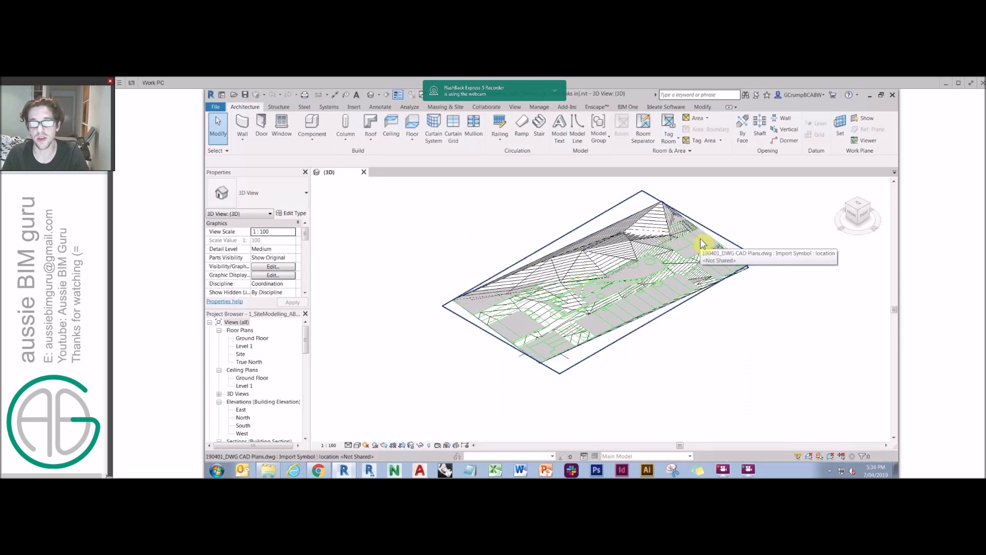
Step: Open the Site floor plan and temporarily hide the topography DWG so the CAD plans DWG can be viewed and selected
{"action": "double_click", "coordinate": [241, 354]}
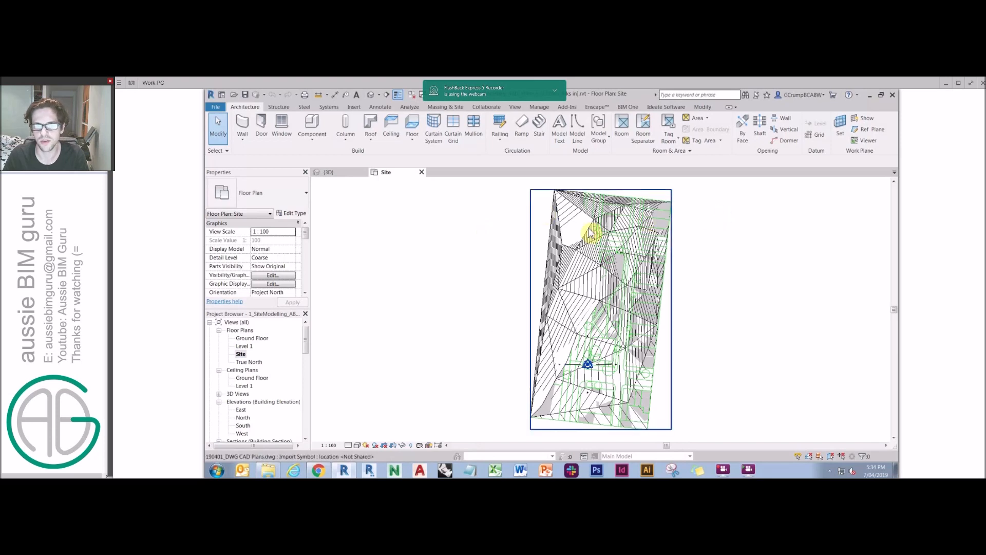
{"action": "left_click", "coordinate": [568, 213]}
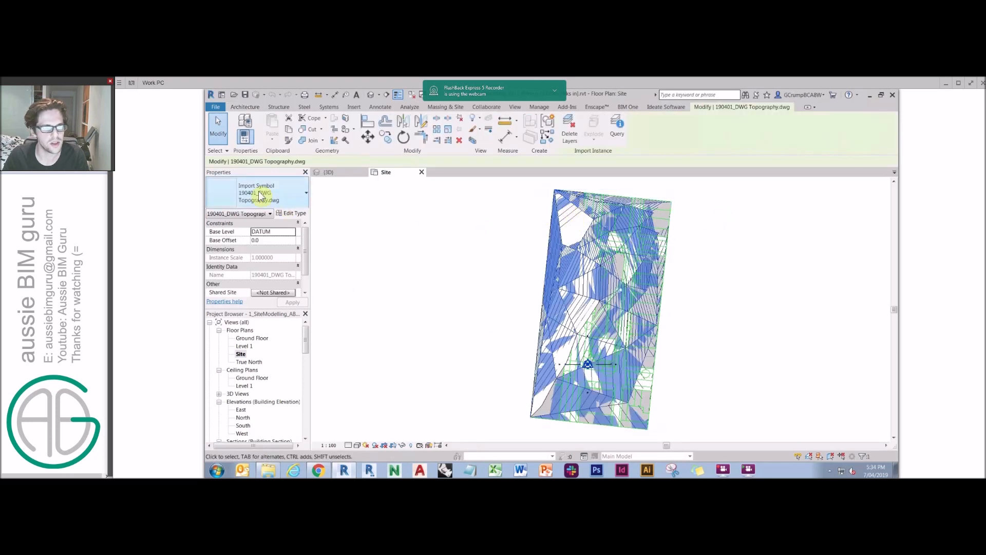
{"action": "left_click", "coordinate": [402, 445]}
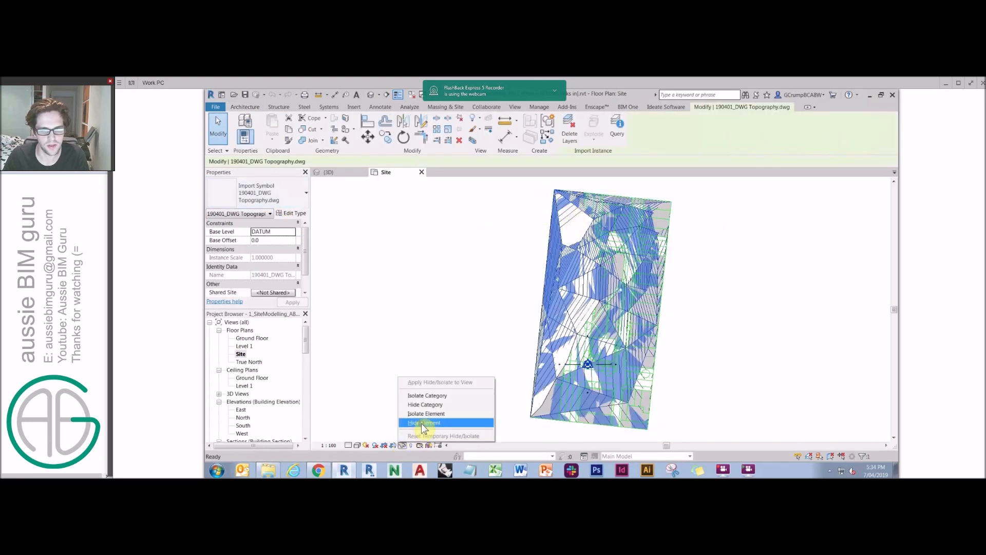
{"action": "left_click", "coordinate": [421, 424]}
{"action": "left_click", "coordinate": [649, 214]}
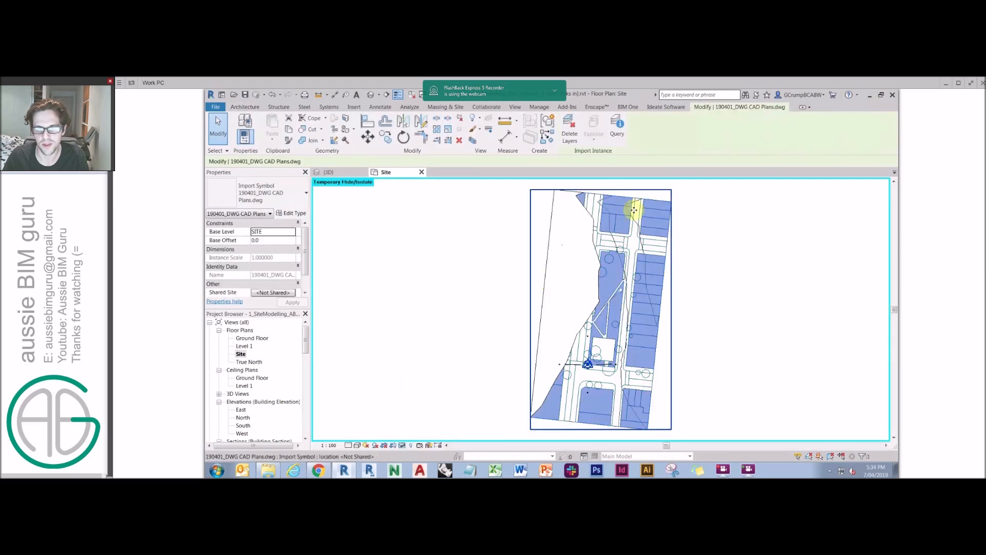
{"action": "left_click", "coordinate": [431, 265]}
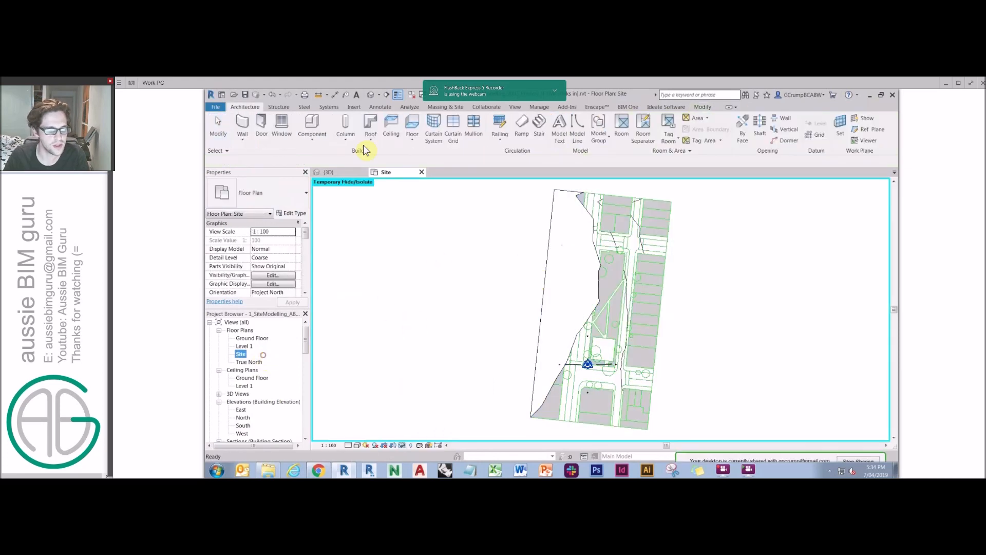
Step: Delete the existing topography surface in the 3D view
{"action": "left_click", "coordinate": [421, 173]}
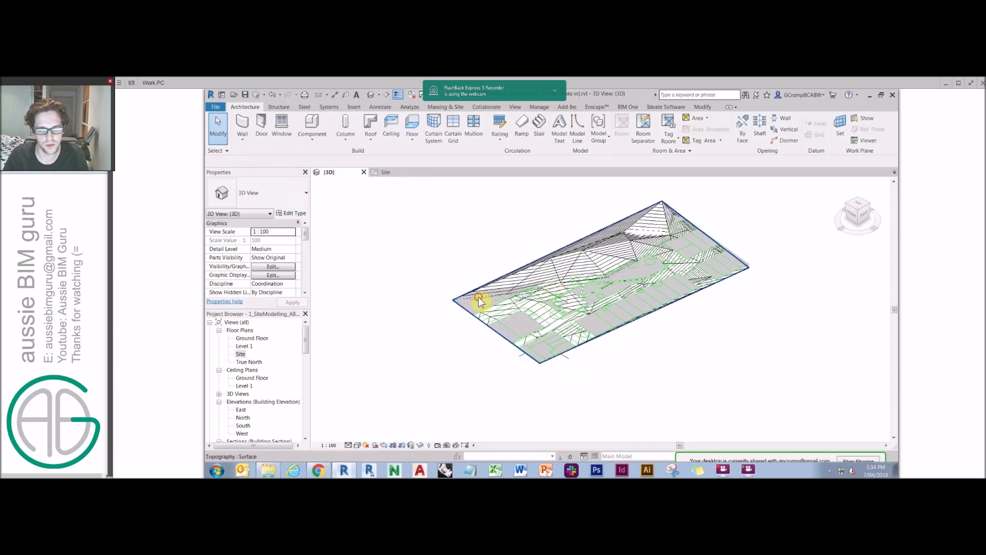
{"action": "left_click", "coordinate": [479, 301]}
{"action": "left_click", "coordinate": [457, 228]}
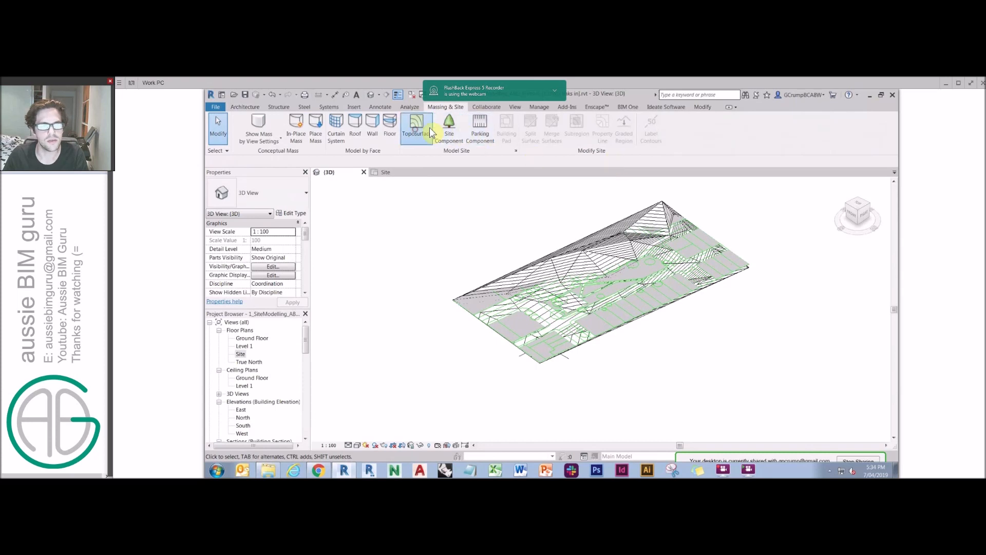
Step: Create a toposurface from the topography DWG import using only layers C-TOPO, C-TOPO-MAJR and C-TOPO-MINR
{"action": "left_click", "coordinate": [416, 126]}
{"action": "left_click", "coordinate": [628, 143]}
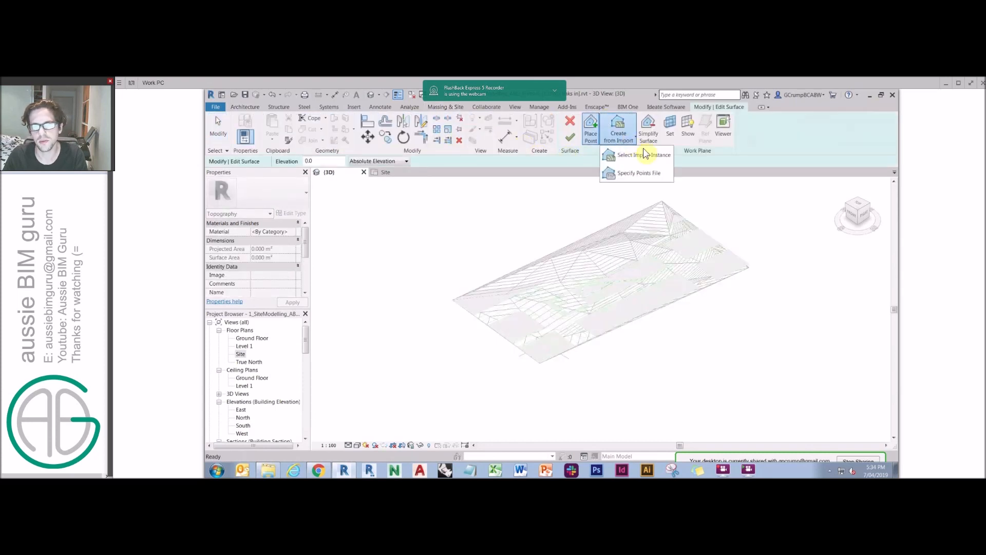
{"action": "left_click", "coordinate": [636, 156]}
{"action": "left_click", "coordinate": [637, 236]}
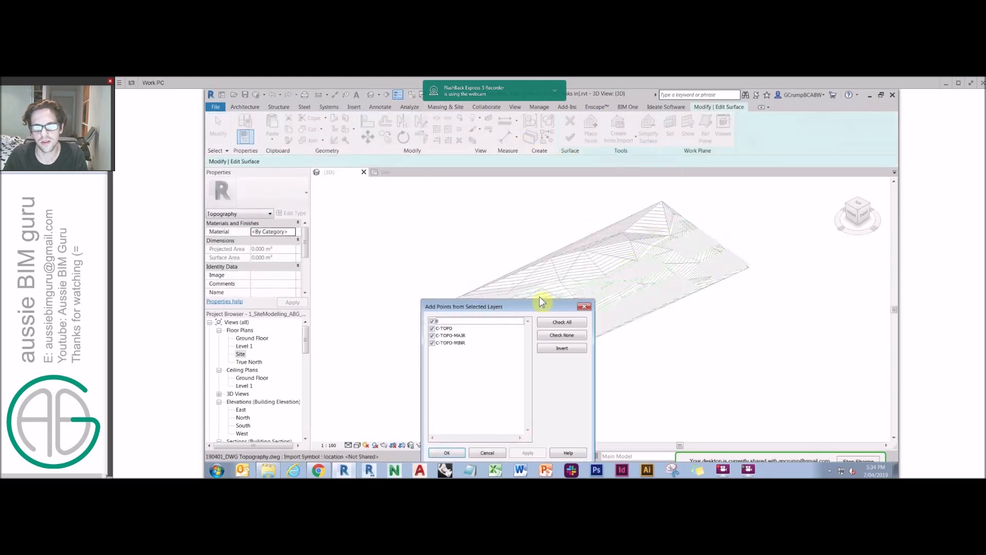
{"action": "left_click", "coordinate": [432, 321]}
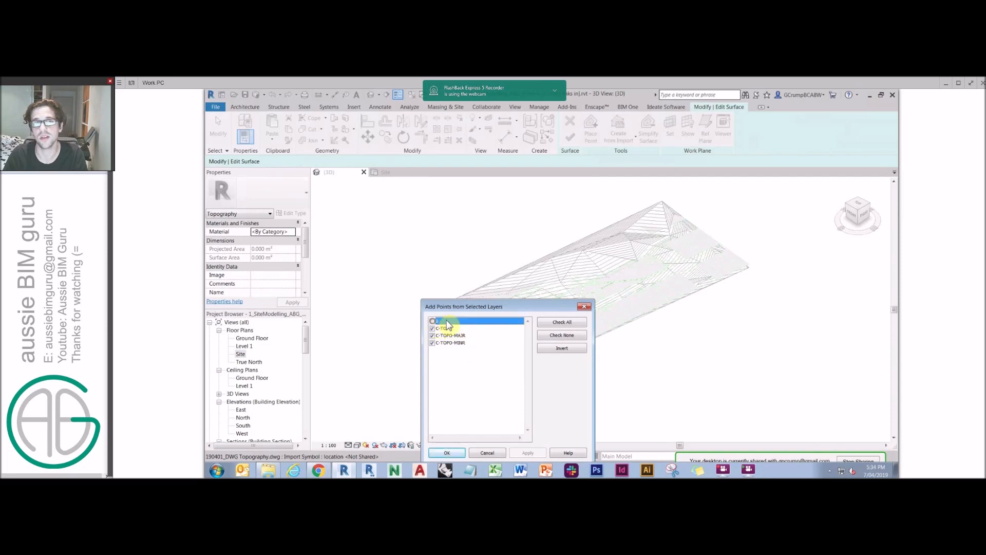
{"action": "left_click", "coordinate": [455, 453]}
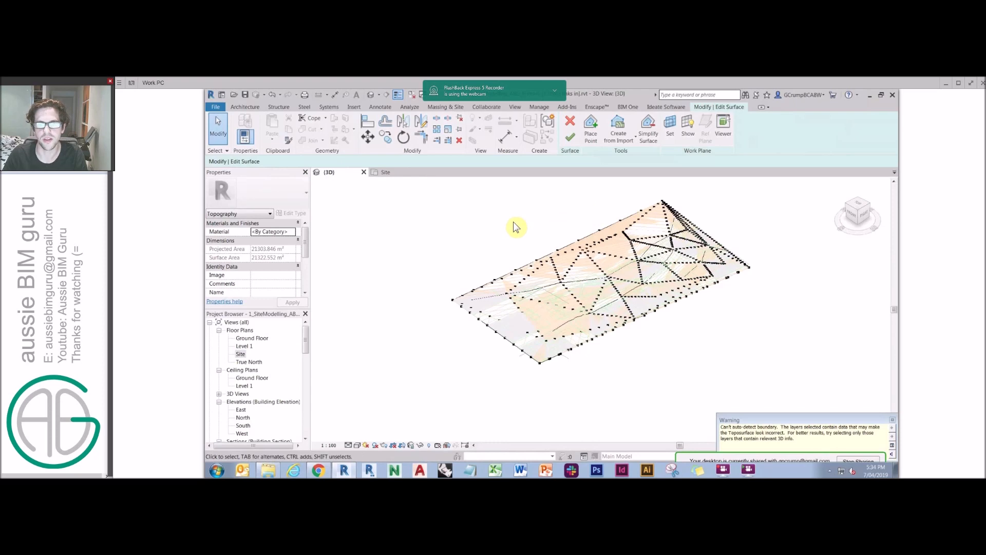
{"action": "middle_click_drag", "start_coordinate": [463, 206], "coordinate": [520, 185]}
{"action": "left_click", "coordinate": [571, 136]}
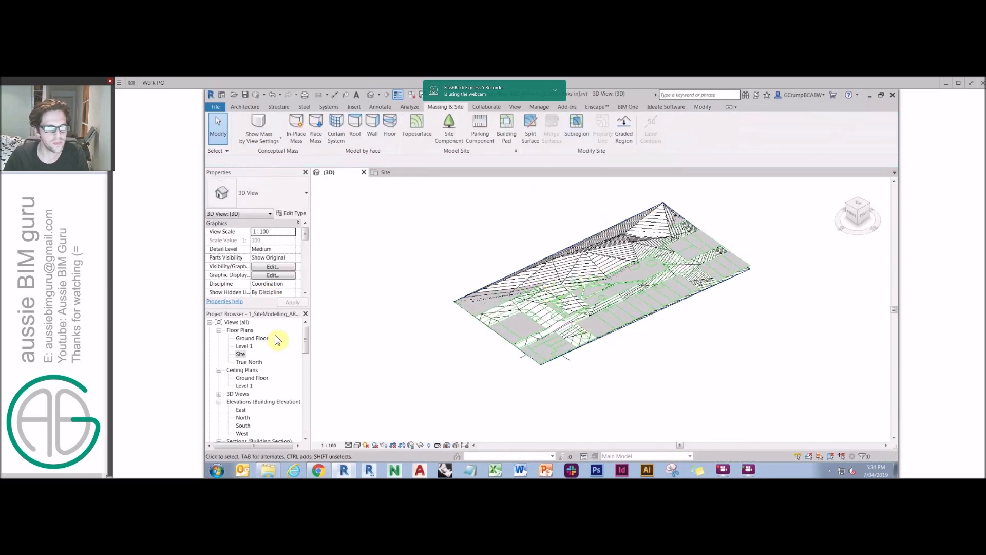
Step: Inspect the CAD plans and the toposurface in the Site floor plan, then go back to the 3D view
{"action": "left_click", "coordinate": [242, 353]}
{"action": "double_click", "coordinate": [241, 354]}
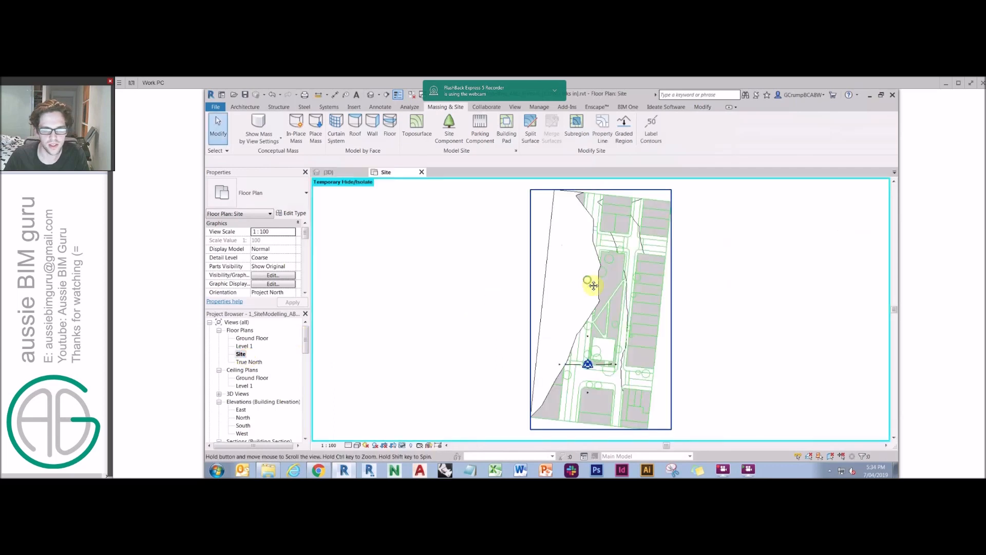
{"action": "left_click", "coordinate": [635, 223]}
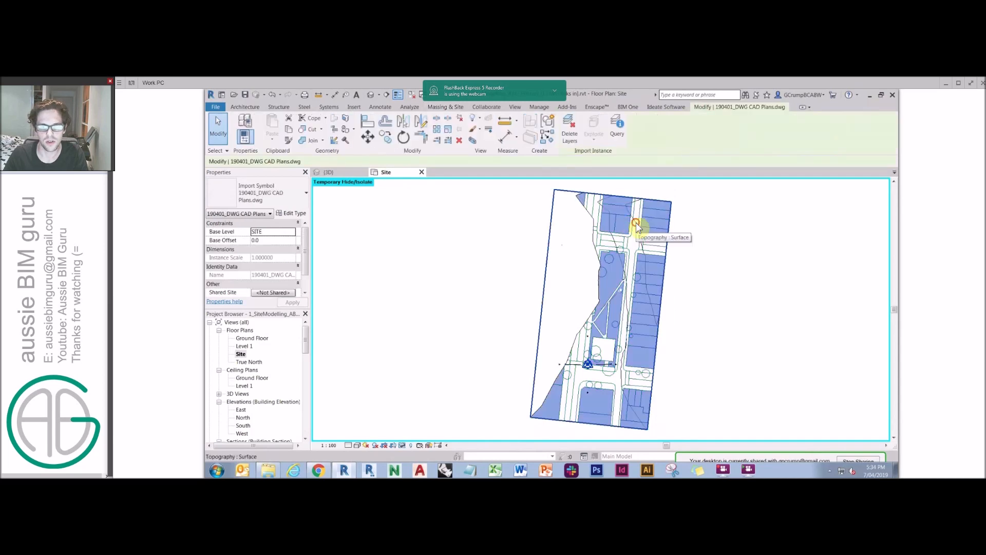
{"action": "left_click", "coordinate": [638, 226]}
{"action": "left_click", "coordinate": [370, 94]}
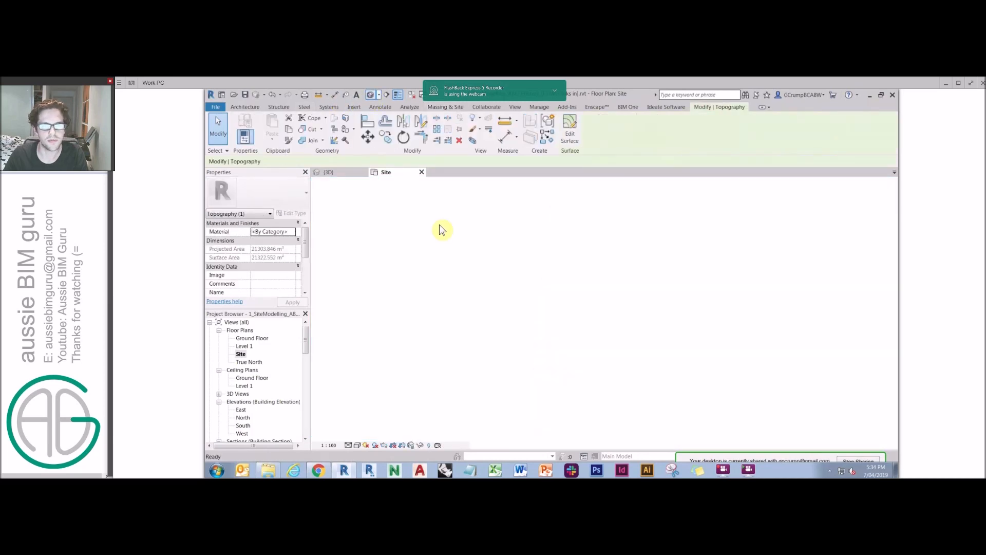
{"action": "left_click", "coordinate": [537, 221]}
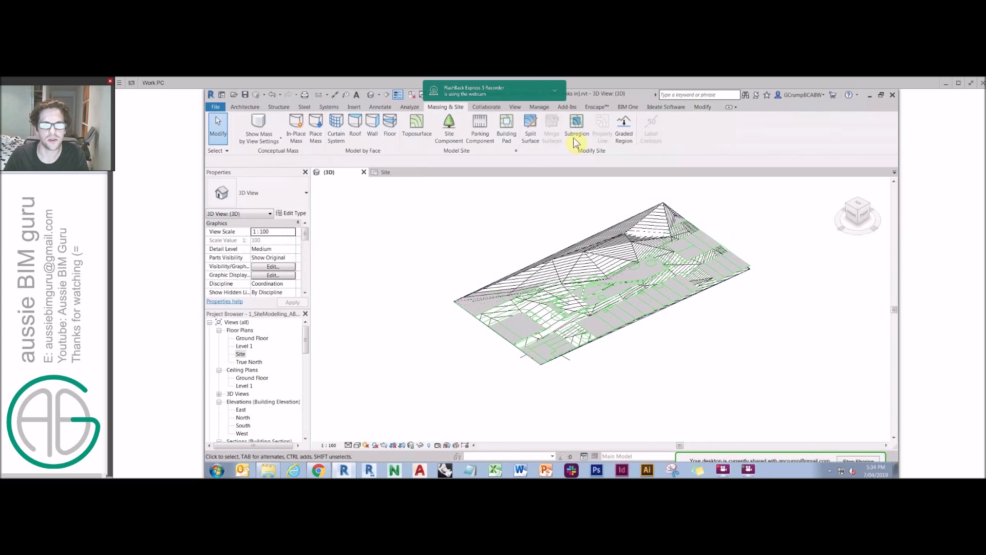
Step: Split the toposurface along the picked CAD road edge lines around the corner block
{"action": "left_click", "coordinate": [530, 128]}
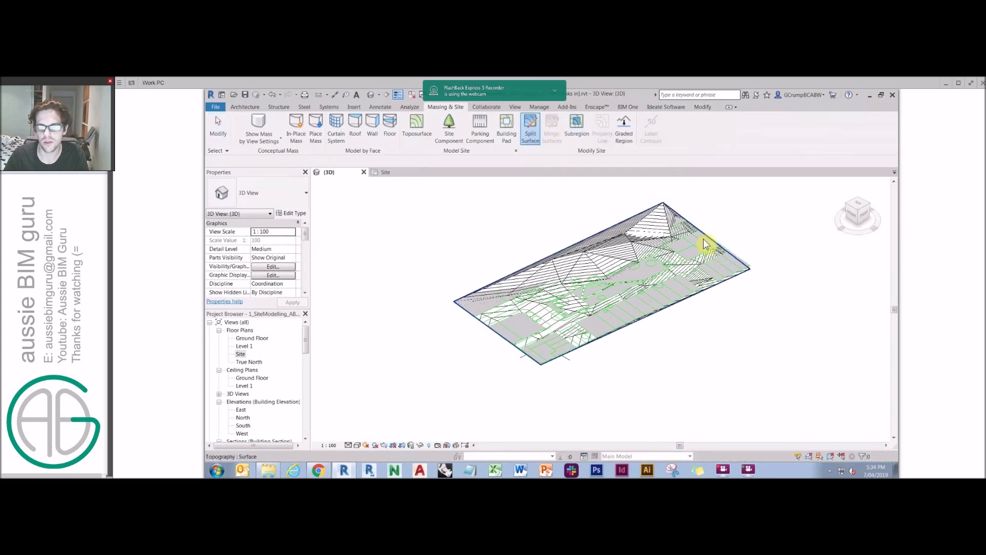
{"action": "left_click", "coordinate": [688, 226]}
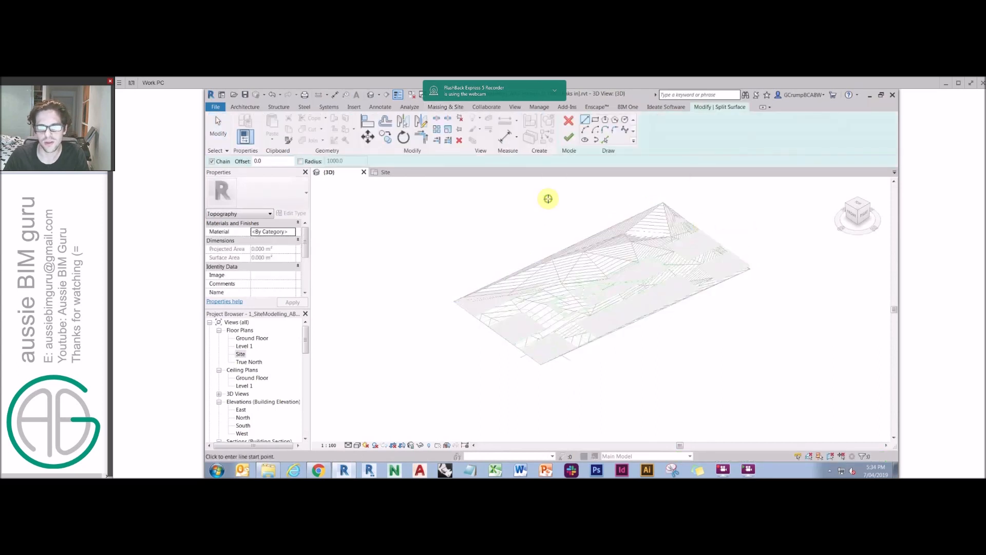
{"action": "left_click", "coordinate": [606, 140]}
{"action": "scroll", "coordinate": [719, 251], "scroll_direction": "up", "scroll_amount": 5}
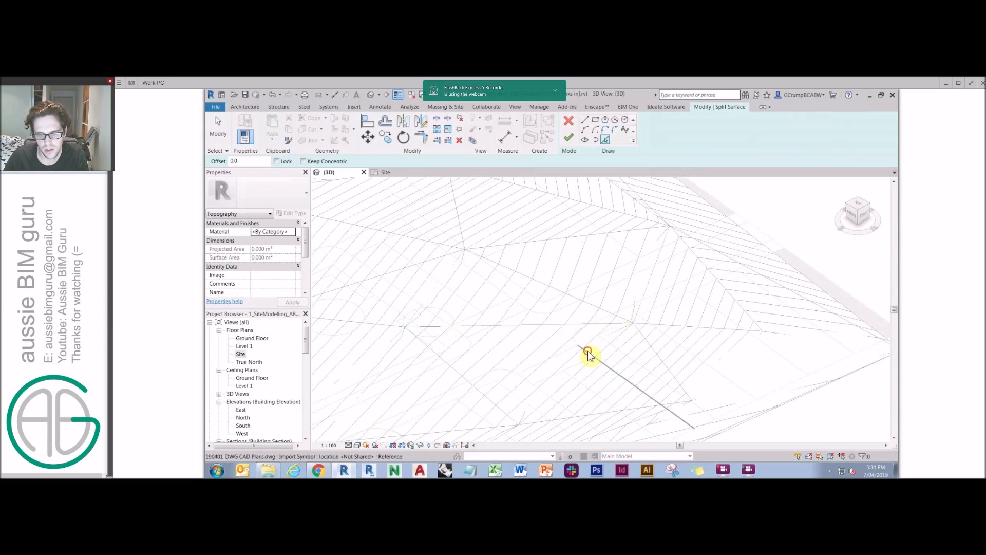
{"action": "scroll", "coordinate": [599, 333], "scroll_direction": "down", "scroll_amount": 2}
{"action": "left_click", "coordinate": [569, 135]}
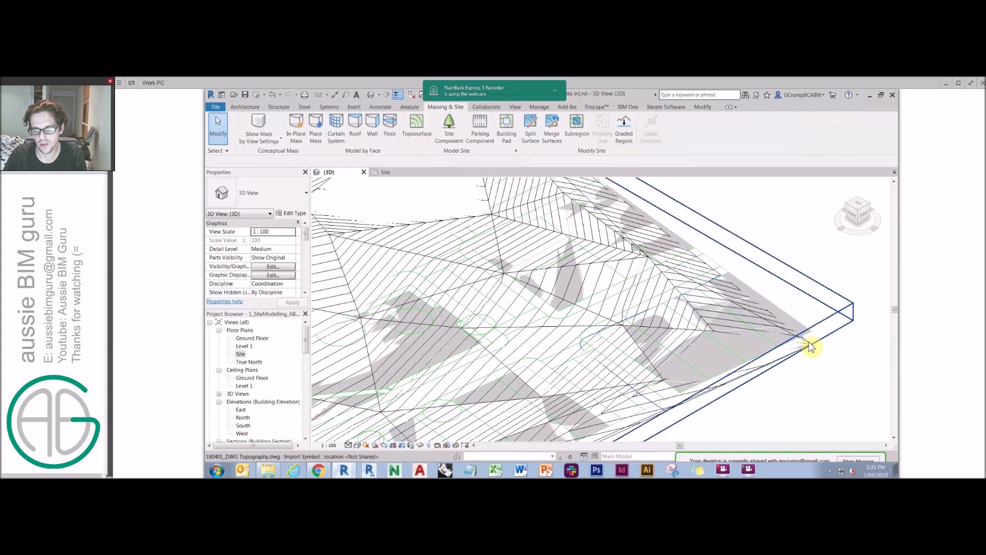
Step: Select the split corner piece and the remaining toposurface in turn to check their extents
{"action": "left_click", "coordinate": [672, 294]}
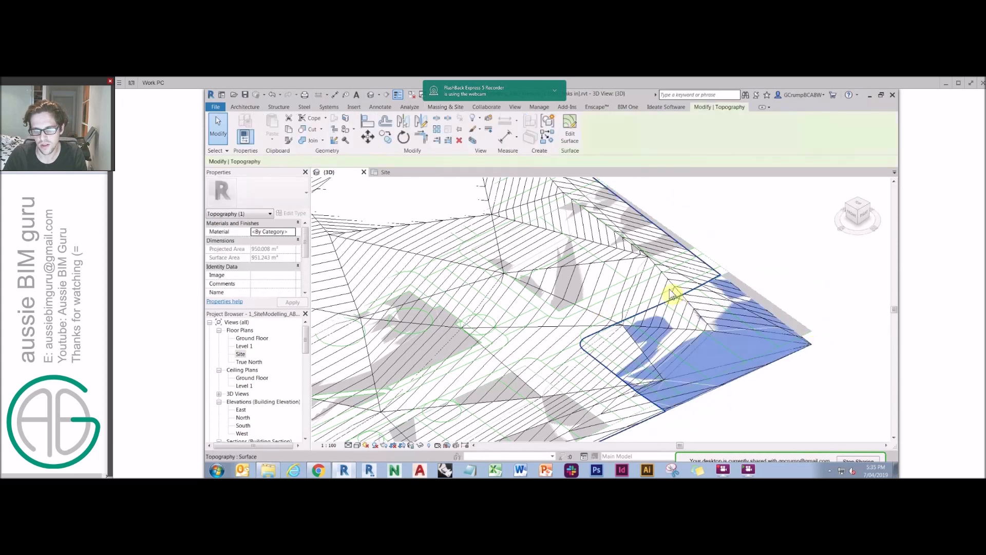
{"action": "left_click", "coordinate": [702, 263]}
{"action": "scroll", "coordinate": [681, 264], "scroll_direction": "down", "scroll_amount": 2}
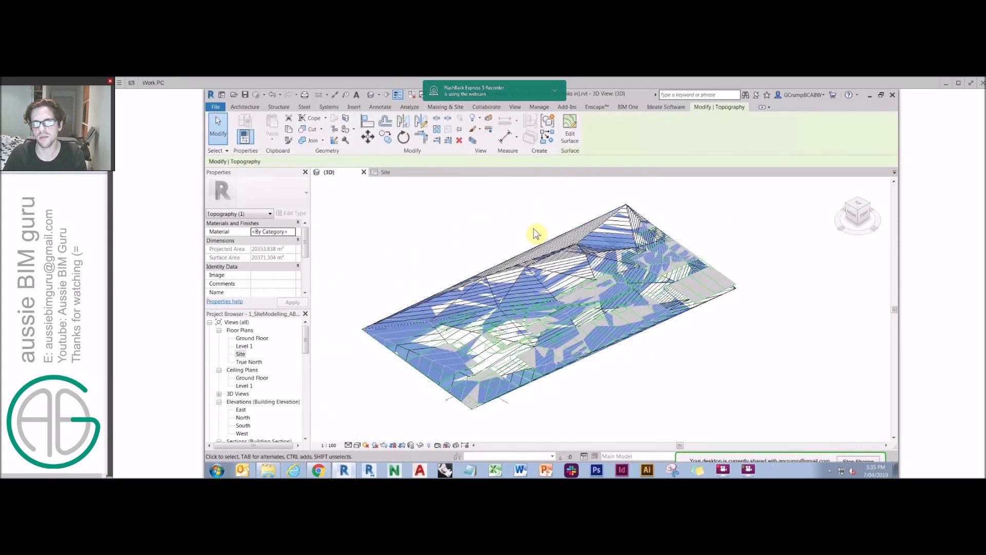
{"action": "left_click", "coordinate": [383, 219]}
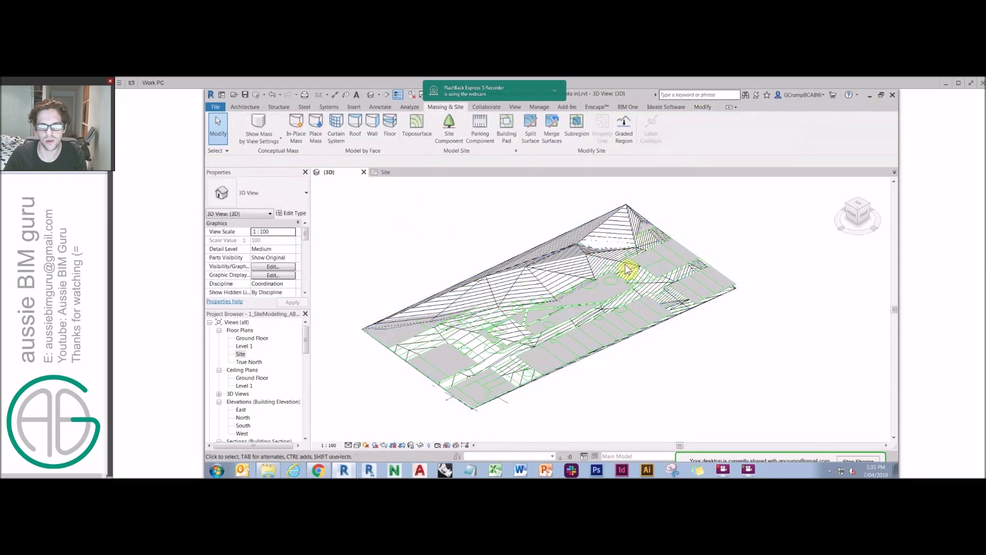
Step: Close the current model and open the project snapshot 3_SiteModelling_ABG_Primary [3 Road to drape].rvt
{"action": "left_click", "coordinate": [364, 173]}
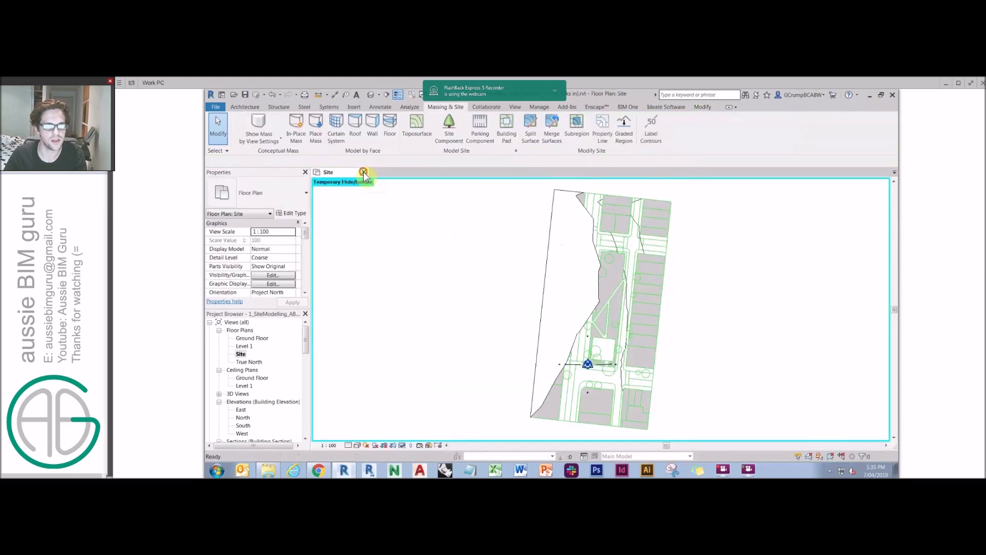
{"action": "left_click", "coordinate": [576, 292]}
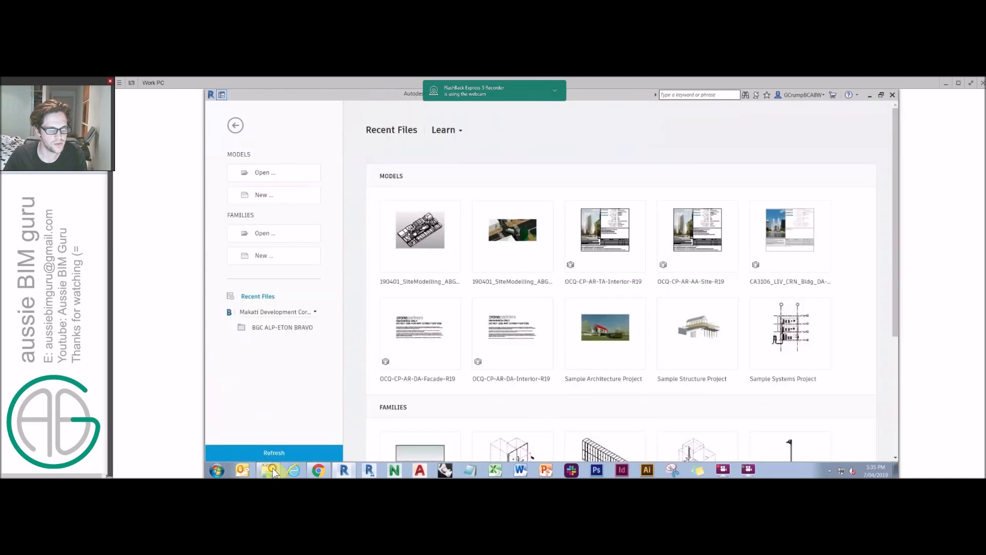
{"action": "left_click", "coordinate": [269, 469]}
{"action": "left_click", "coordinate": [527, 240]}
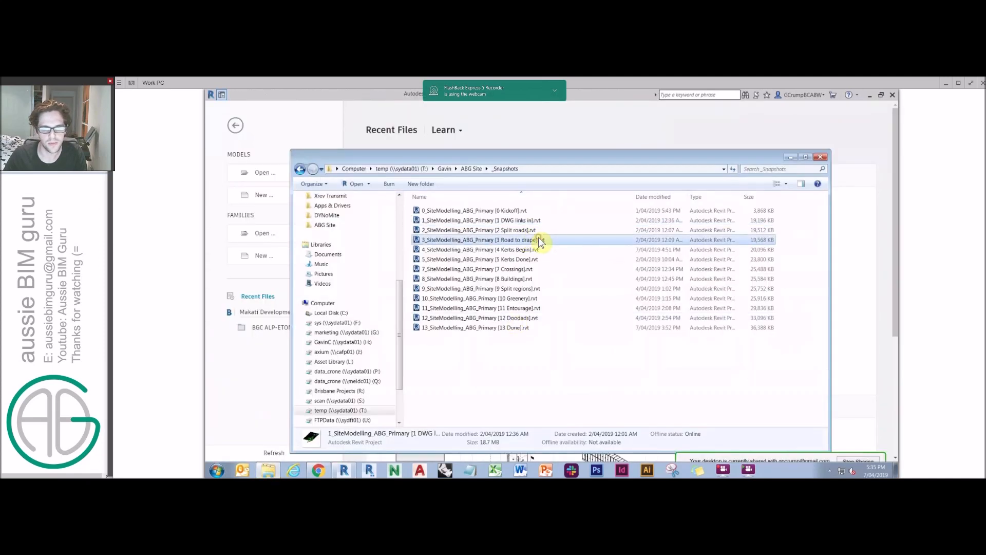
{"action": "double_click", "coordinate": [527, 240]}
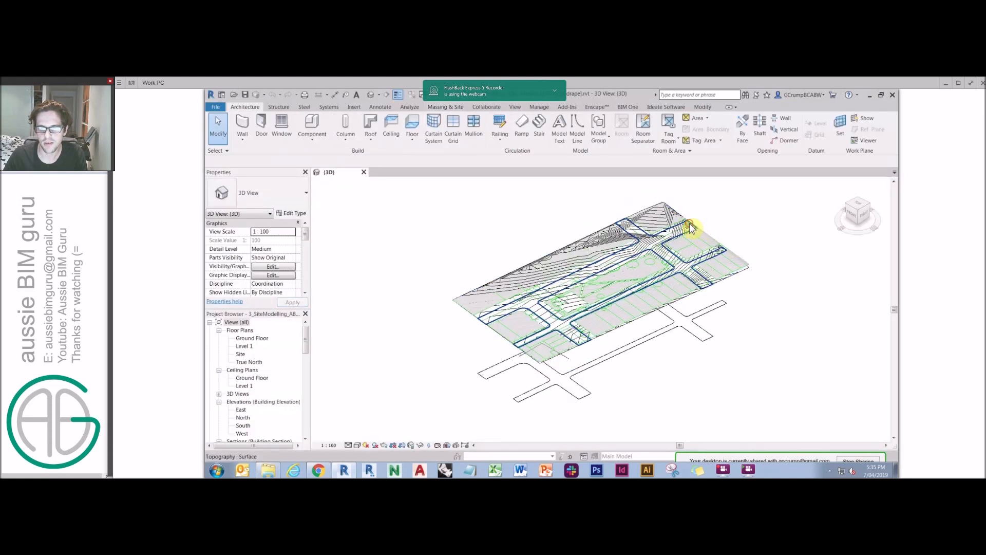
Step: Examine the split road topography and the shape-editing points of the flat road floor beneath it
{"action": "left_click", "coordinate": [689, 228]}
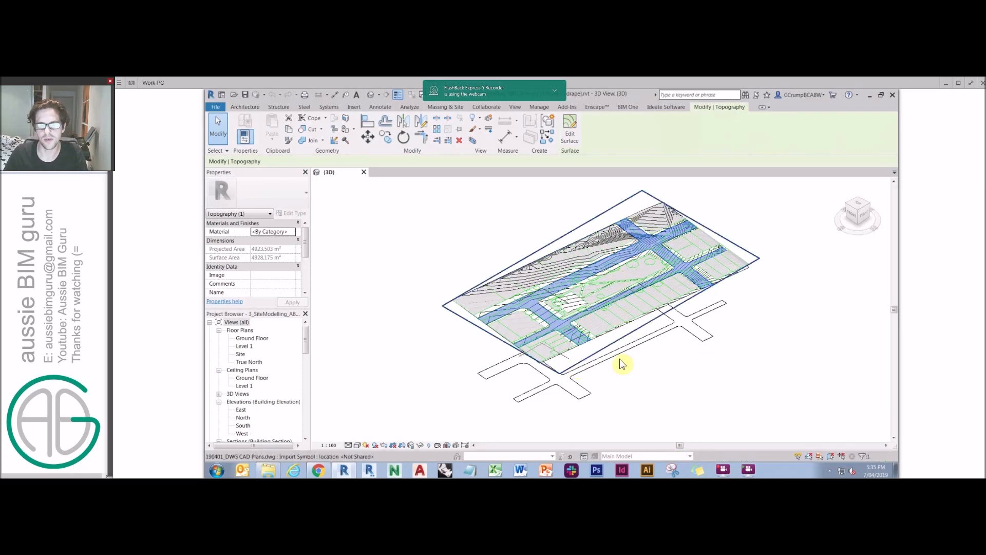
{"action": "left_click", "coordinate": [696, 335]}
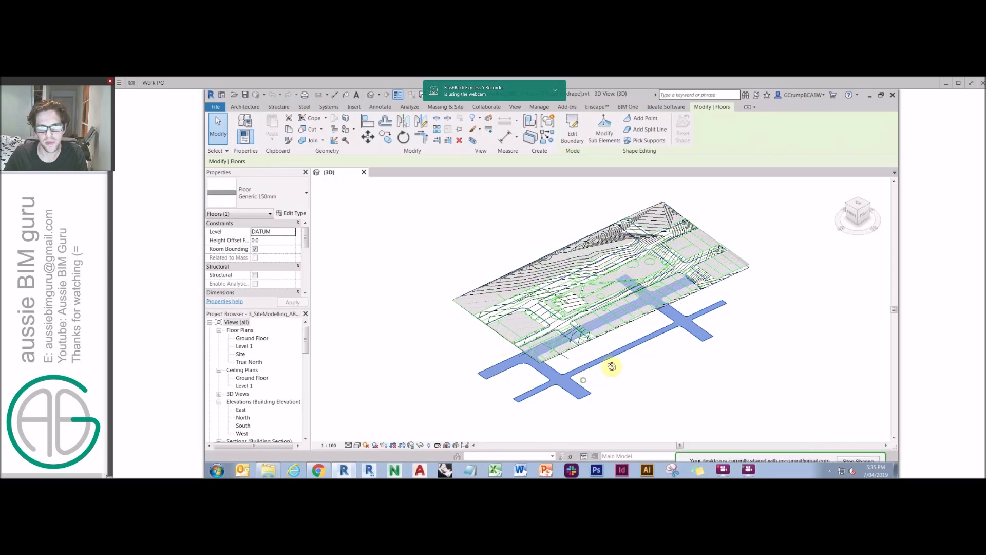
{"action": "middle_click_drag", "start_coordinate": [611, 366], "coordinate": [595, 355], "text": "shift"}
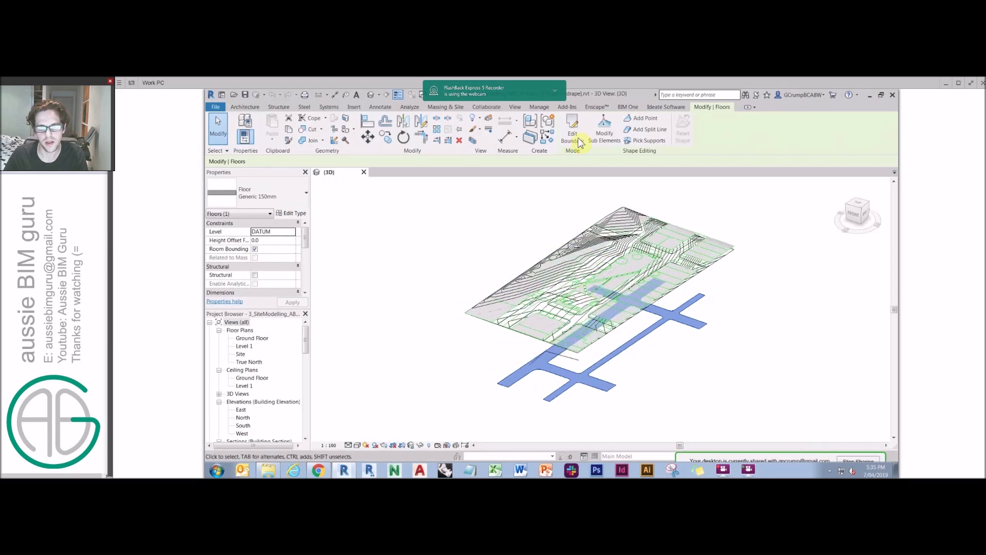
{"action": "left_click", "coordinate": [605, 136]}
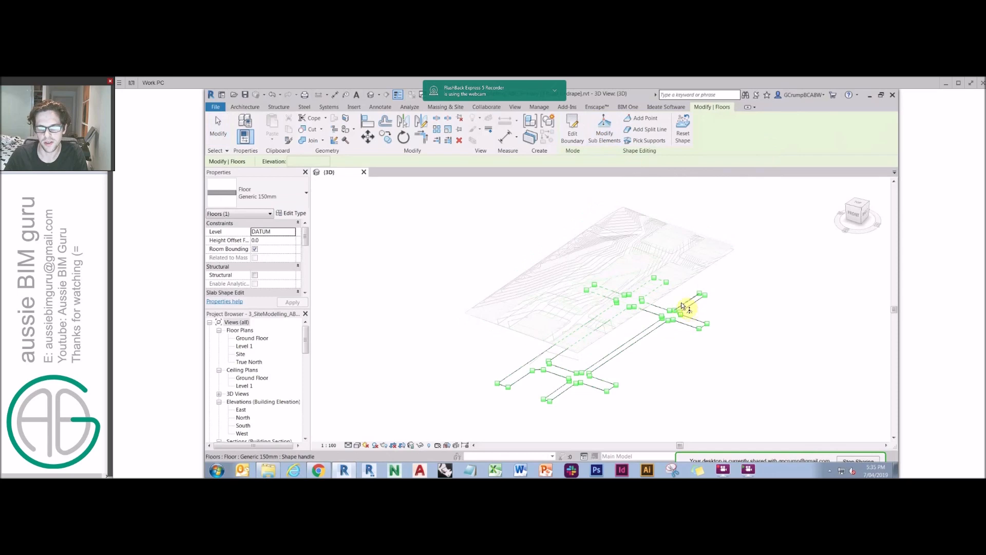
{"action": "left_click", "coordinate": [734, 206]}
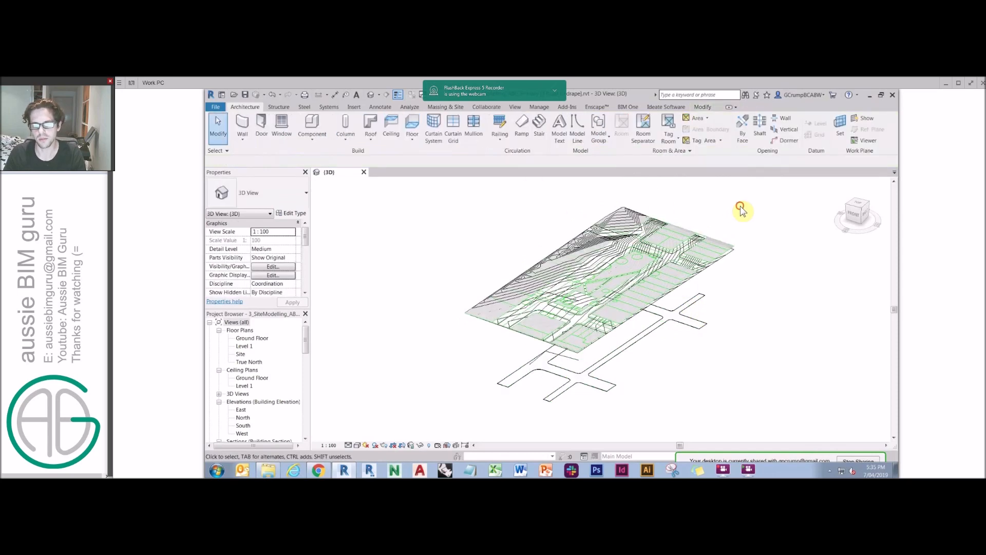
Step: Open the Topo to floor.dyn script in Dynamo and display Dynamo's version information
{"action": "left_click", "coordinate": [539, 106]}
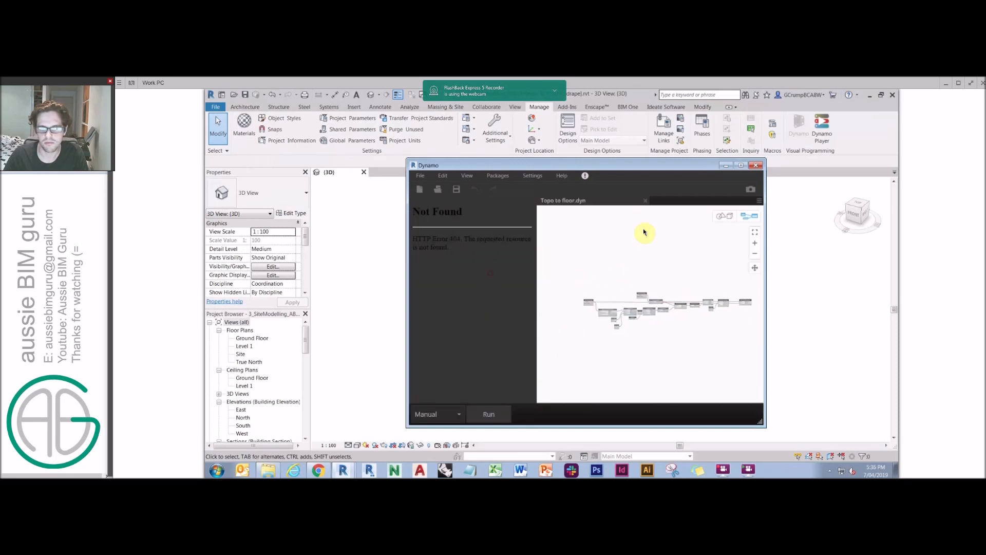
{"action": "left_click_drag", "start_coordinate": [673, 164], "coordinate": [775, 135]}
{"action": "left_click", "coordinate": [636, 148]}
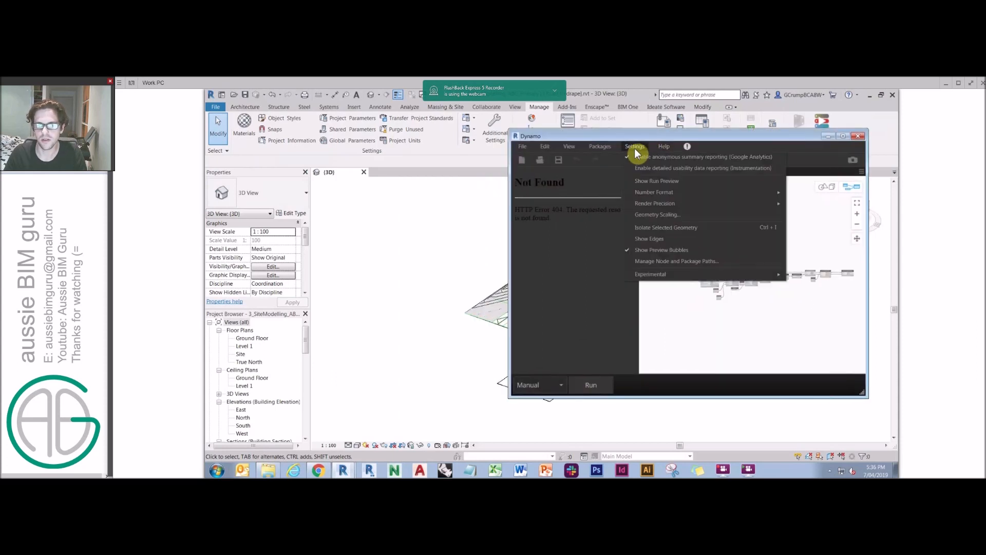
{"action": "mouse_move", "coordinate": [663, 147]}
{"action": "left_click", "coordinate": [687, 235]}
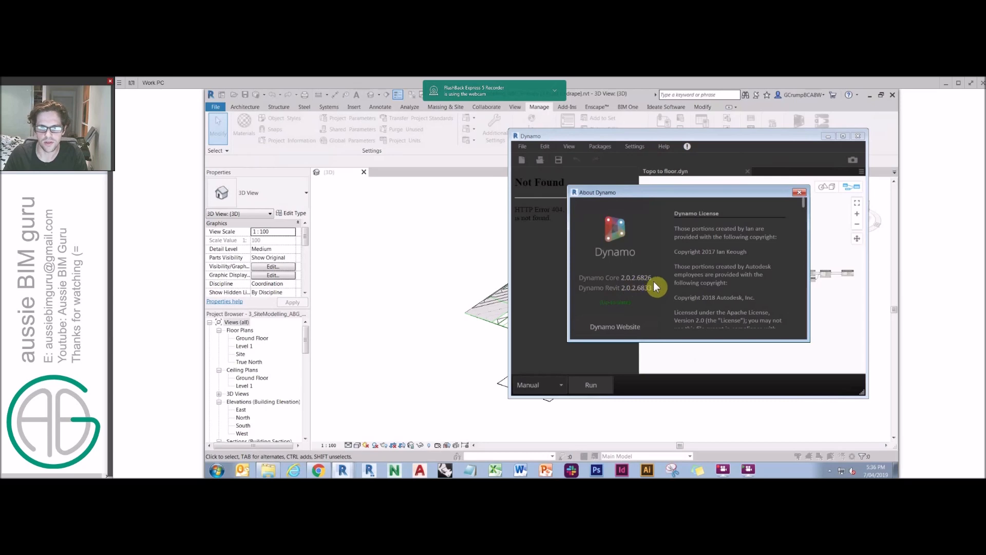
Step: Close the version information and assign the flat road floor to the script's first Select Model Element node
{"action": "left_click", "coordinate": [798, 193]}
{"action": "scroll", "coordinate": [691, 270], "scroll_direction": "up", "scroll_amount": 5}
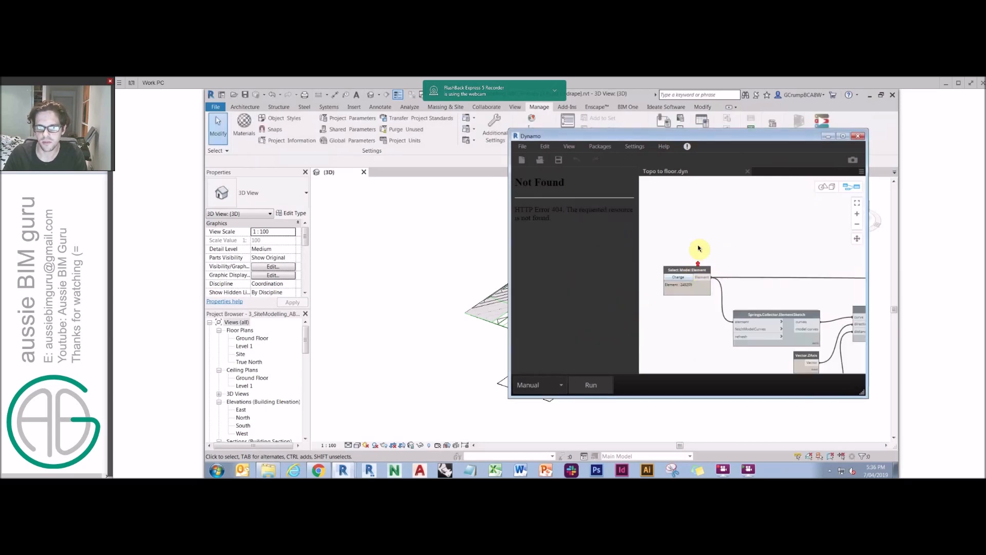
{"action": "scroll", "coordinate": [719, 239], "scroll_direction": "up", "scroll_amount": 3}
{"action": "left_click", "coordinate": [713, 272]}
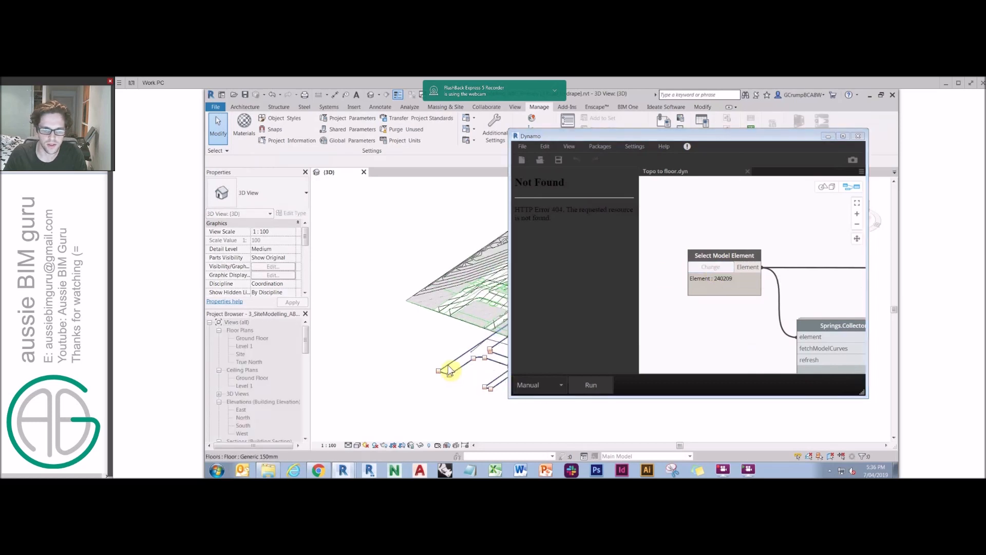
{"action": "left_click", "coordinate": [449, 369]}
Step: Review the nodes that extrude the floor's sketch curves, thicken the surfaces and union them into a solid
{"action": "scroll", "coordinate": [688, 230], "scroll_direction": "down", "scroll_amount": 5}
{"action": "scroll", "coordinate": [729, 228], "scroll_direction": "up", "scroll_amount": 5}
{"action": "middle_click_drag", "start_coordinate": [785, 236], "coordinate": [735, 229]}
{"action": "scroll", "coordinate": [680, 220], "scroll_direction": "down", "scroll_amount": 2}
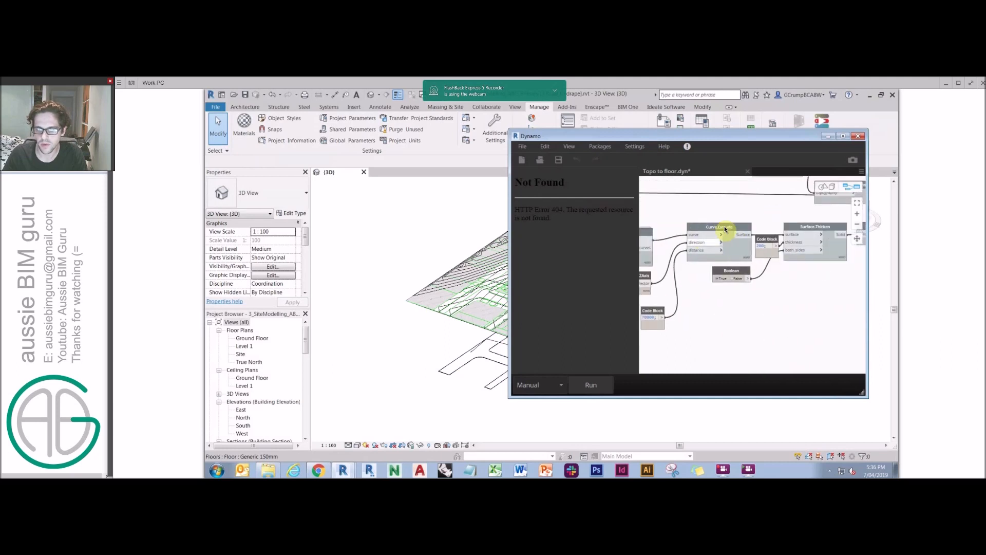
{"action": "middle_click_drag", "start_coordinate": [760, 269], "coordinate": [692, 271]}
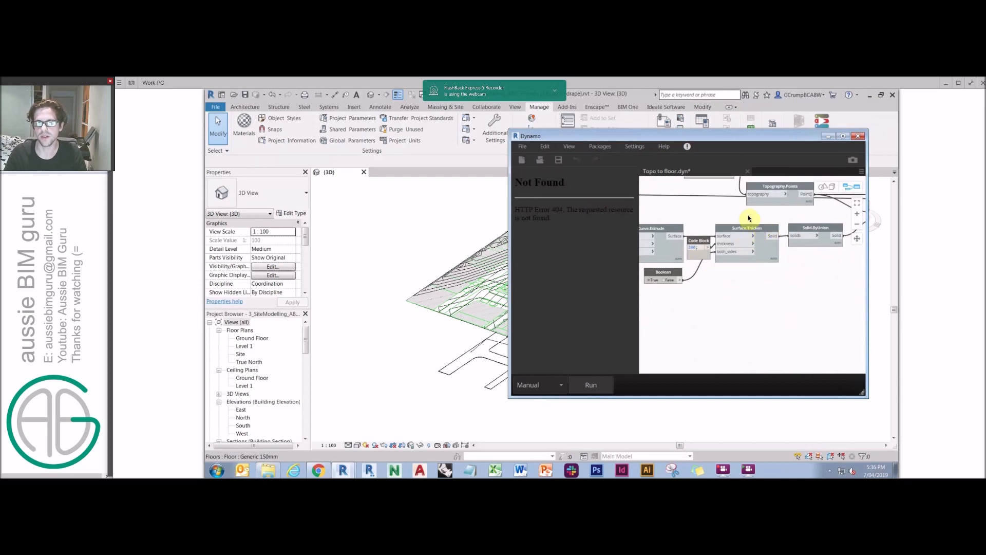
{"action": "middle_click_drag", "start_coordinate": [748, 218], "coordinate": [721, 228]}
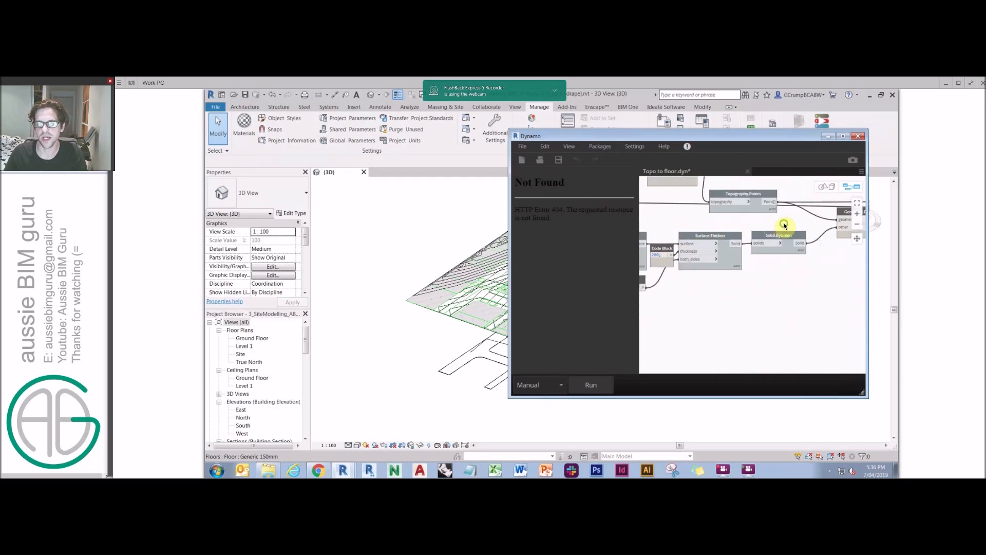
{"action": "middle_click_drag", "start_coordinate": [784, 225], "coordinate": [788, 275]}
{"action": "scroll", "coordinate": [787, 276], "scroll_direction": "down", "scroll_amount": 3}
{"action": "middle_click_drag", "start_coordinate": [774, 224], "coordinate": [799, 226]}
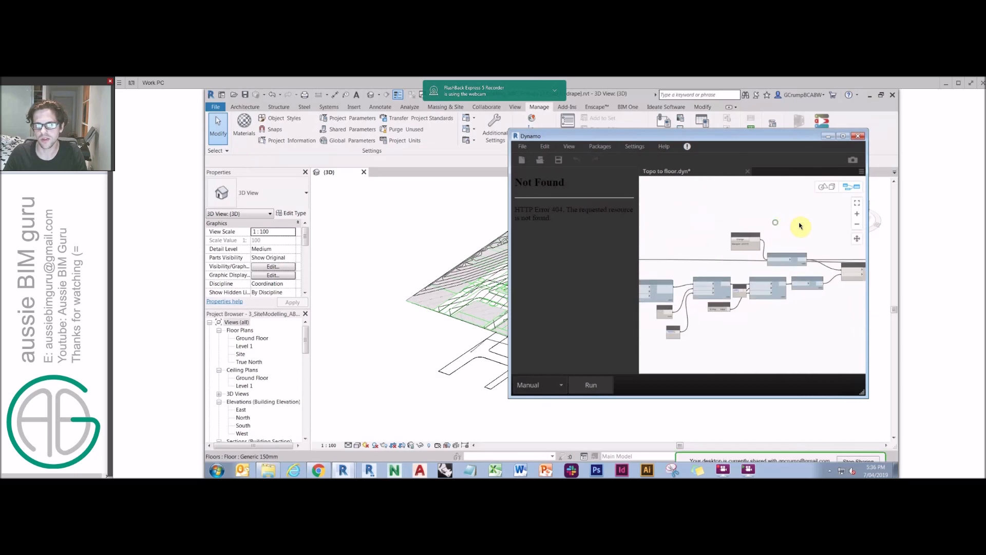
Step: Assign the split road topography to the Select Model Element node feeding Topography.Points
{"action": "scroll", "coordinate": [747, 240], "scroll_direction": "up", "scroll_amount": 3}
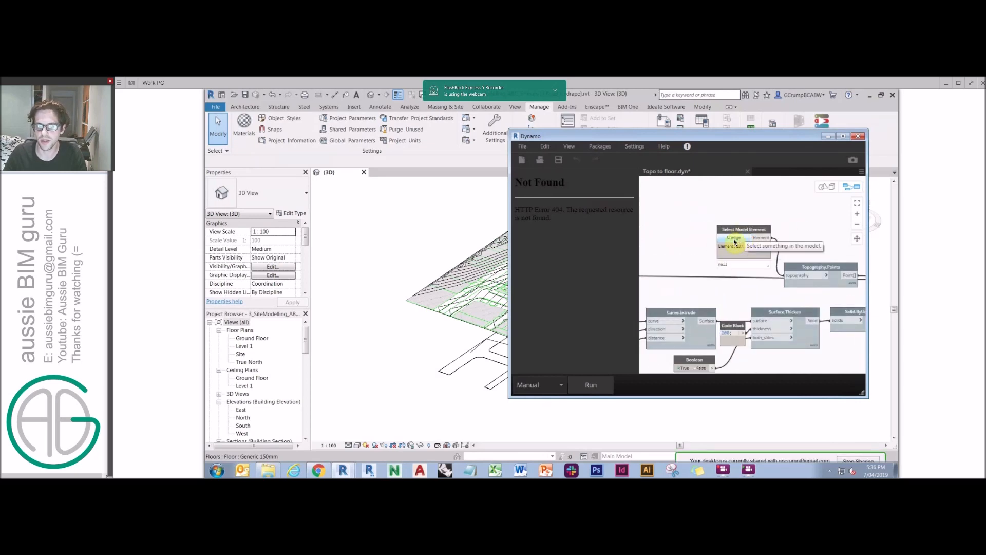
{"action": "left_click", "coordinate": [734, 242]}
{"action": "left_click", "coordinate": [455, 312]}
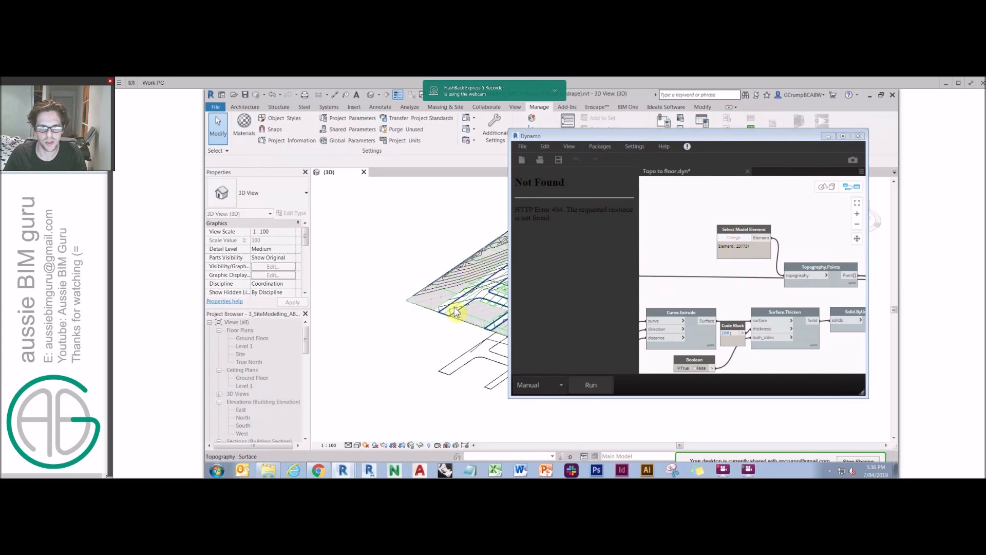
Step: Review the intersection test, list filtering and TakeEveryNthItem nodes through to Floor.SlabShapeByPoints
{"action": "middle_click_drag", "start_coordinate": [777, 226], "coordinate": [663, 223]}
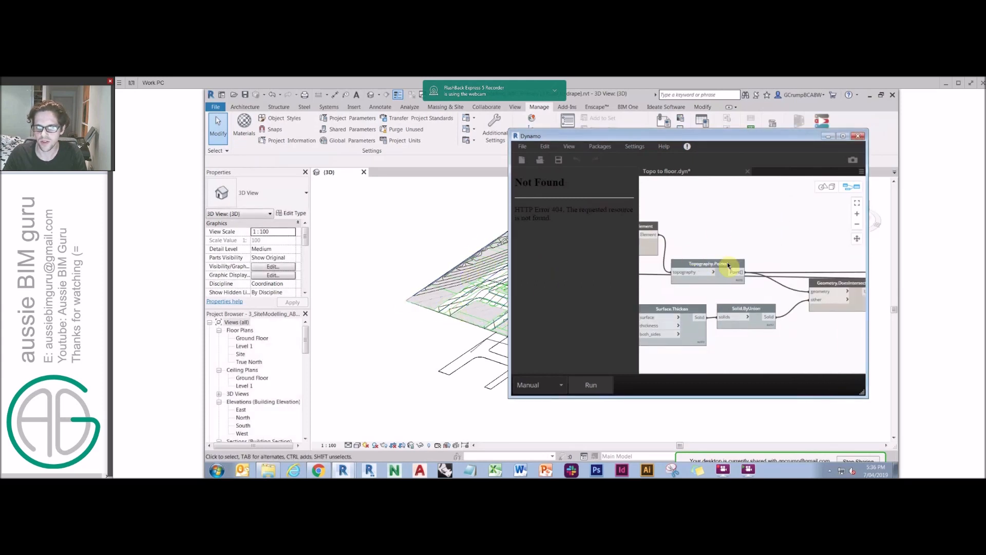
{"action": "middle_click_drag", "start_coordinate": [774, 240], "coordinate": [717, 217]}
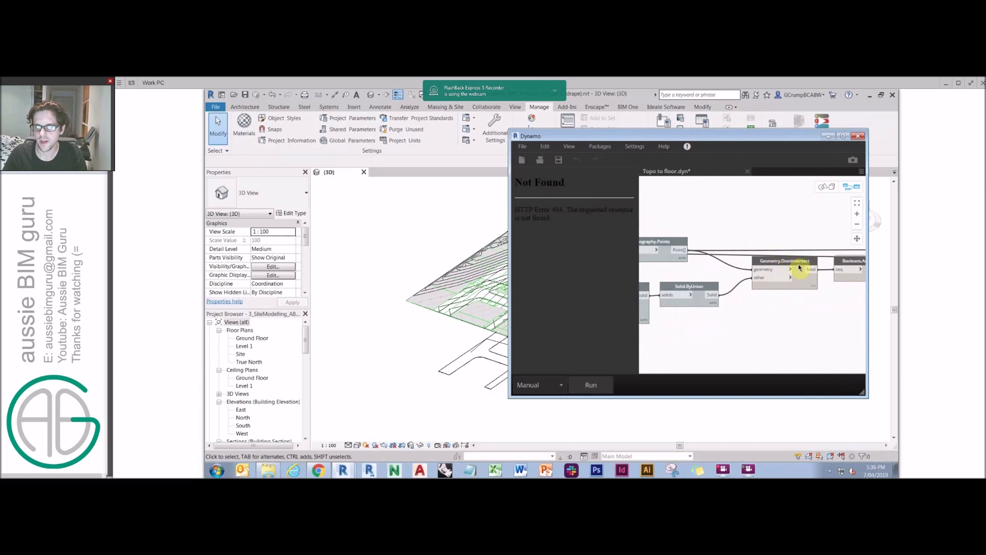
{"action": "middle_click_drag", "start_coordinate": [786, 229], "coordinate": [707, 259]}
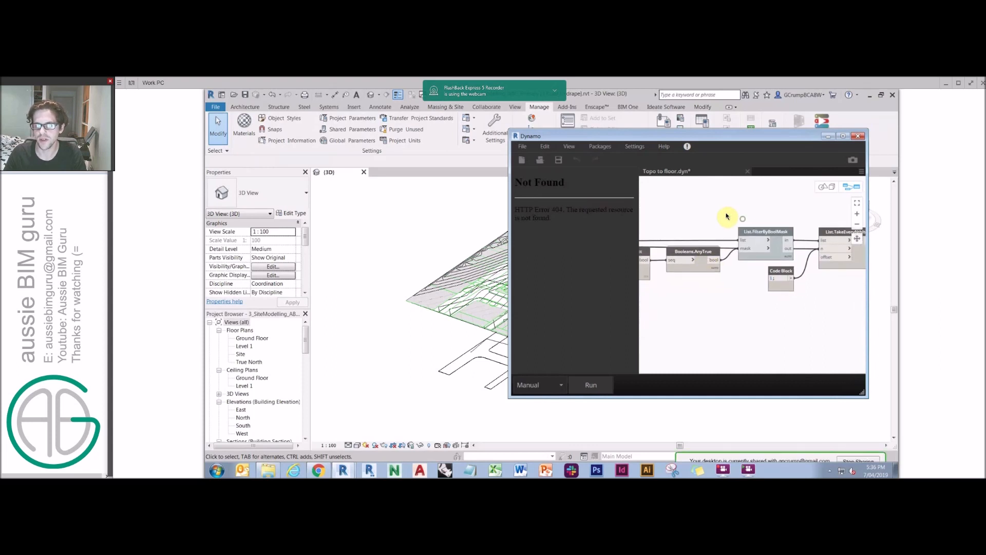
{"action": "middle_click_drag", "start_coordinate": [744, 226], "coordinate": [690, 220]}
{"action": "middle_click_drag", "start_coordinate": [786, 227], "coordinate": [743, 229]}
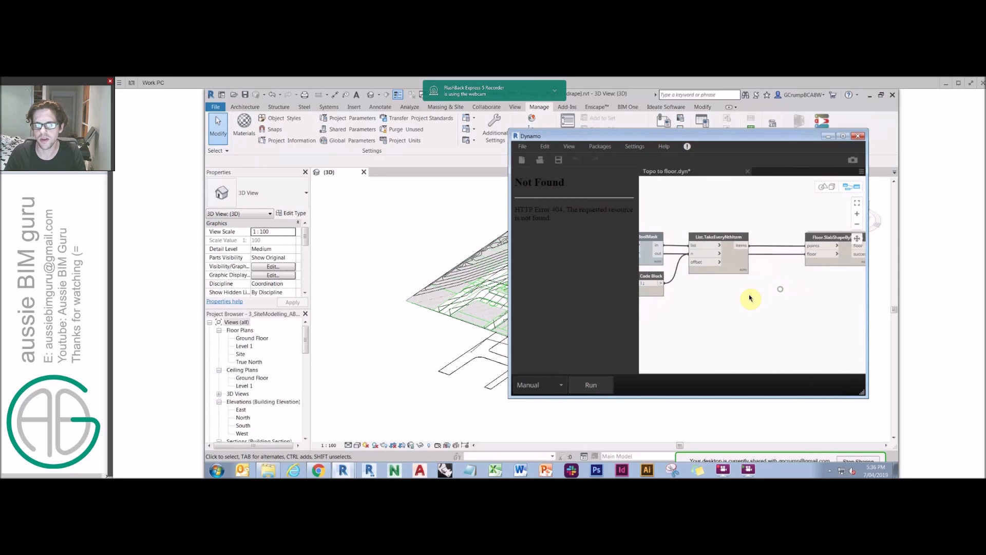
{"action": "middle_click_drag", "start_coordinate": [748, 298], "coordinate": [723, 273]}
{"action": "middle_click_drag", "start_coordinate": [789, 218], "coordinate": [747, 218]}
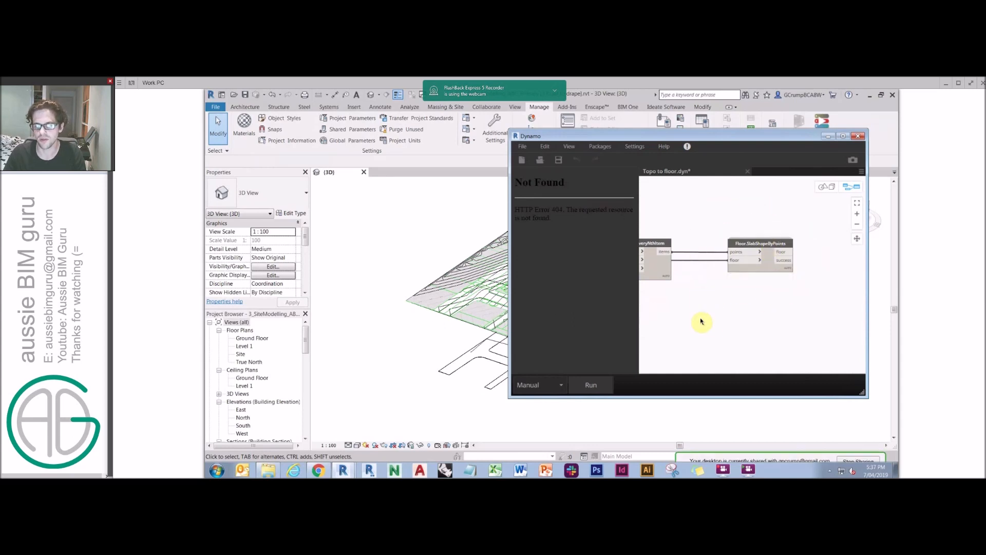
Step: Run the Topo to floor script and bring the draped road floor into view in the Revit 3D view
{"action": "left_click", "coordinate": [597, 387]}
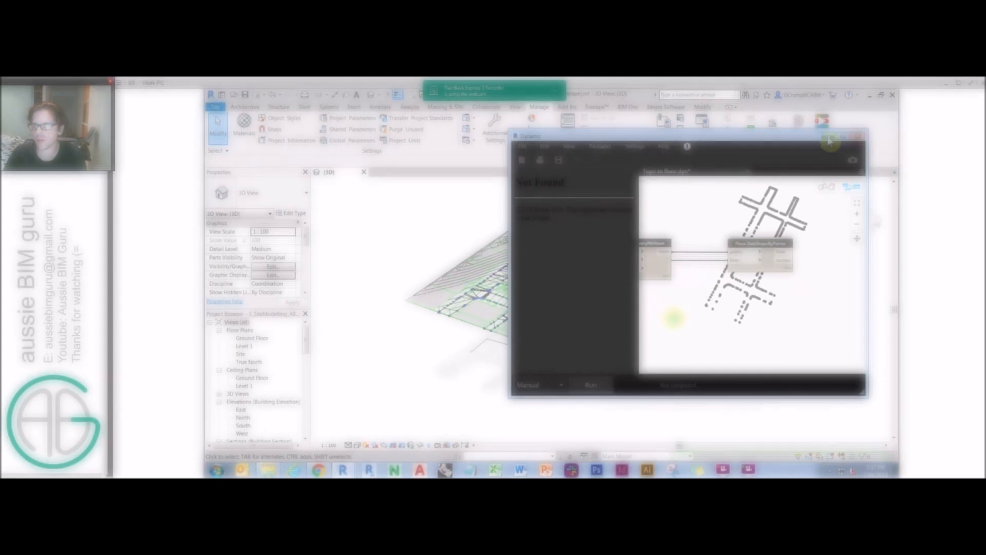
{"action": "scroll", "coordinate": [817, 210], "scroll_direction": "down", "scroll_amount": 2}
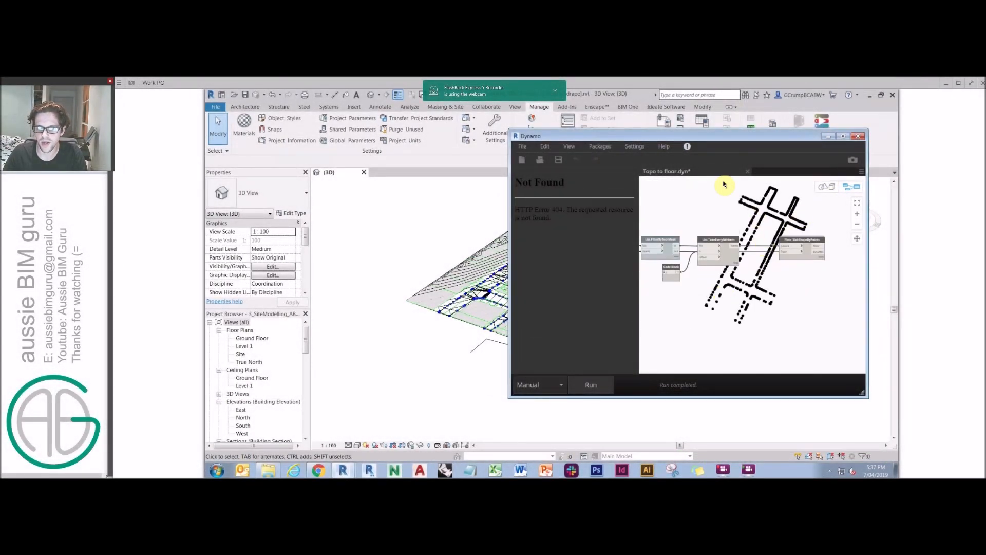
{"action": "left_click", "coordinate": [825, 137]}
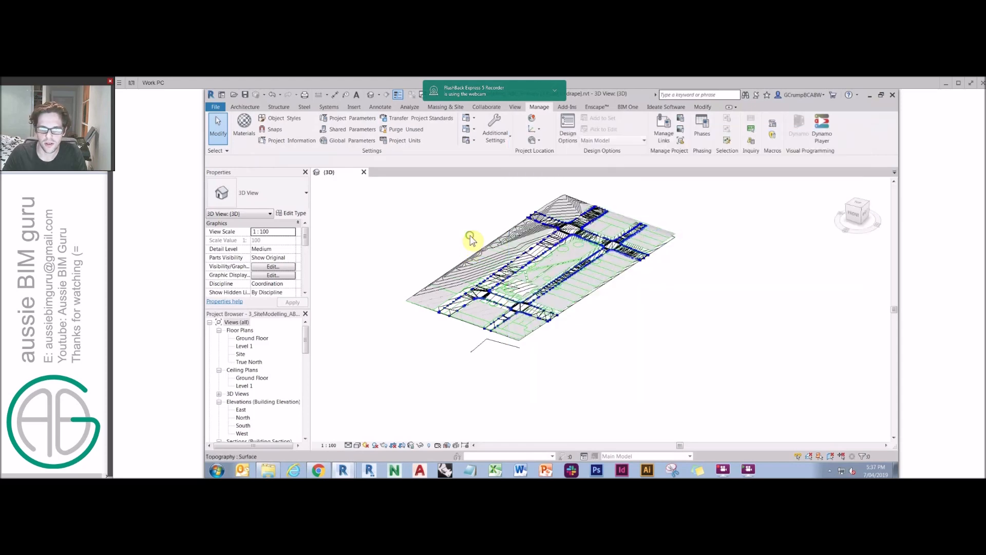
{"action": "scroll", "coordinate": [477, 436], "scroll_direction": "up", "scroll_amount": 2}
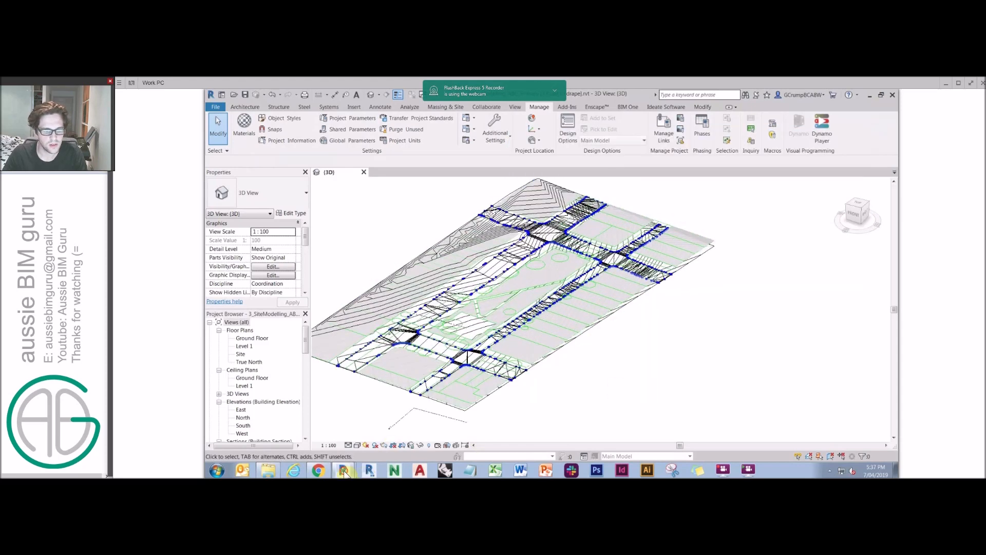
Step: Return to Dynamo, inspect the output list of the Floor.SlabShapeByPoints node, and minimise the script window again
{"action": "left_click", "coordinate": [436, 437]}
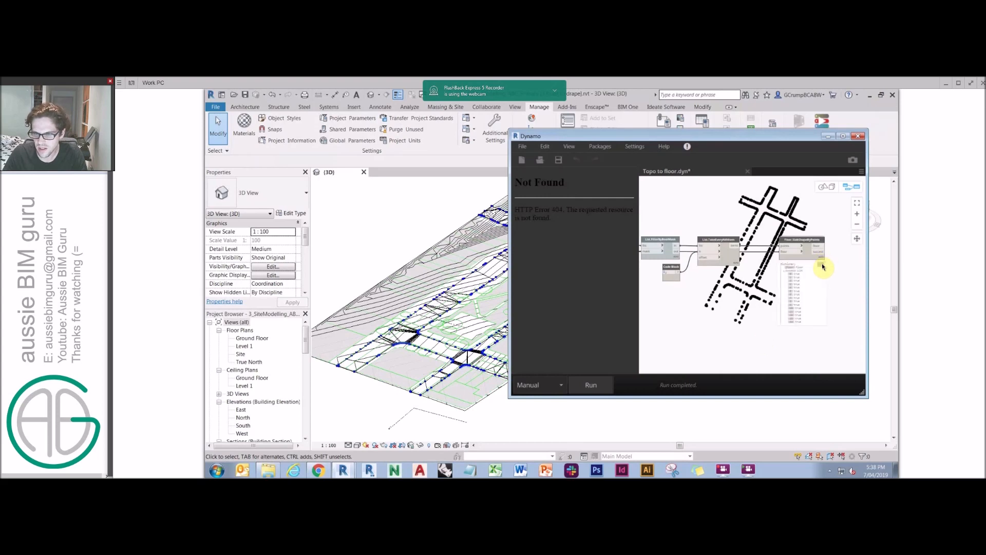
{"action": "left_click", "coordinate": [821, 265]}
{"action": "left_click_drag", "start_coordinate": [825, 263], "coordinate": [824, 324]}
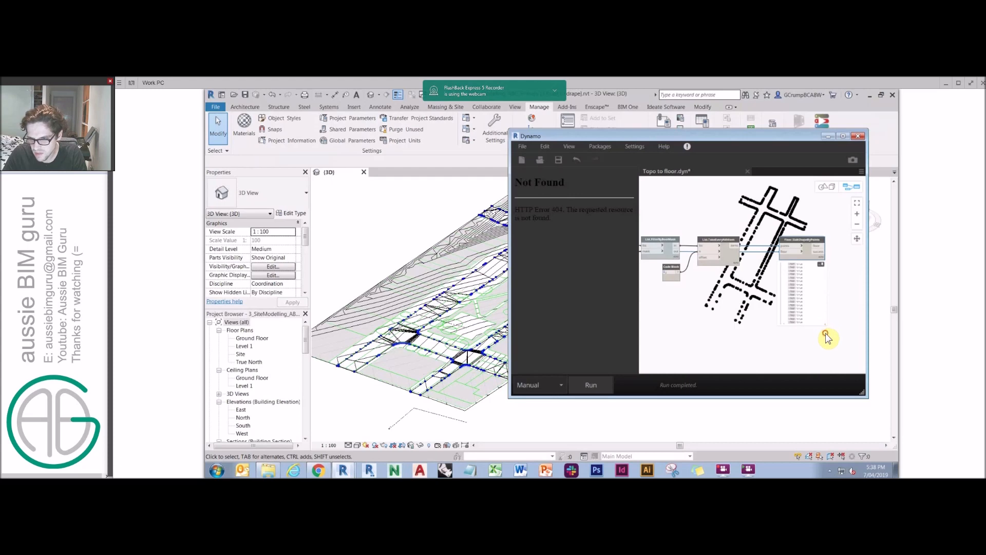
{"action": "left_click", "coordinate": [828, 137]}
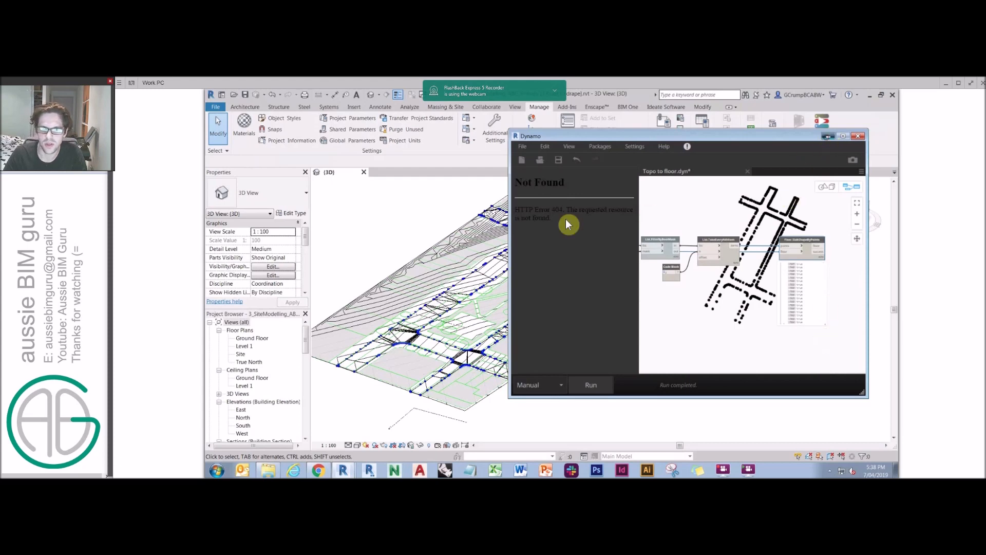
Step: Inspect the draped road floor at the junctions and at its outer end, selecting the floor and the coincident topography
{"action": "scroll", "coordinate": [567, 240], "scroll_direction": "up", "scroll_amount": 6}
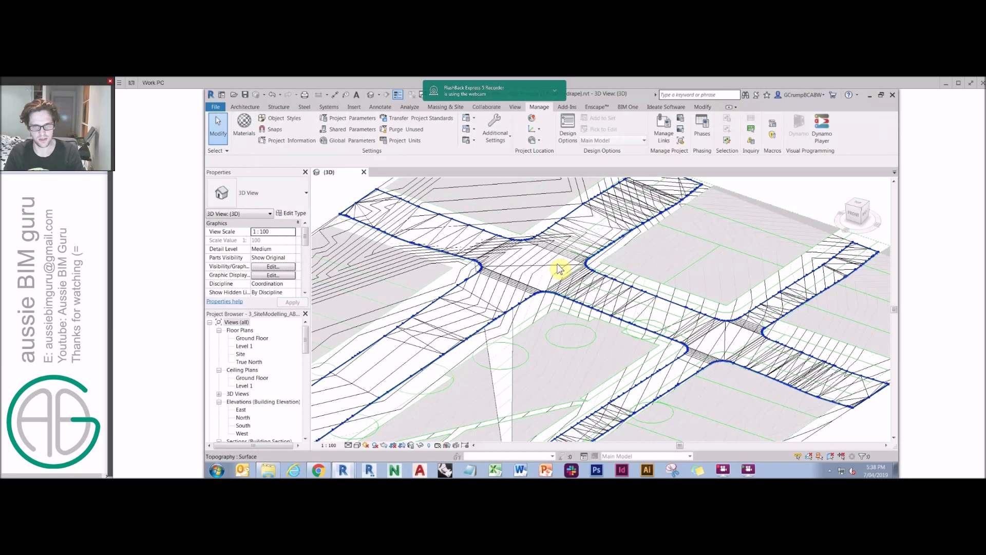
{"action": "left_click", "coordinate": [590, 262]}
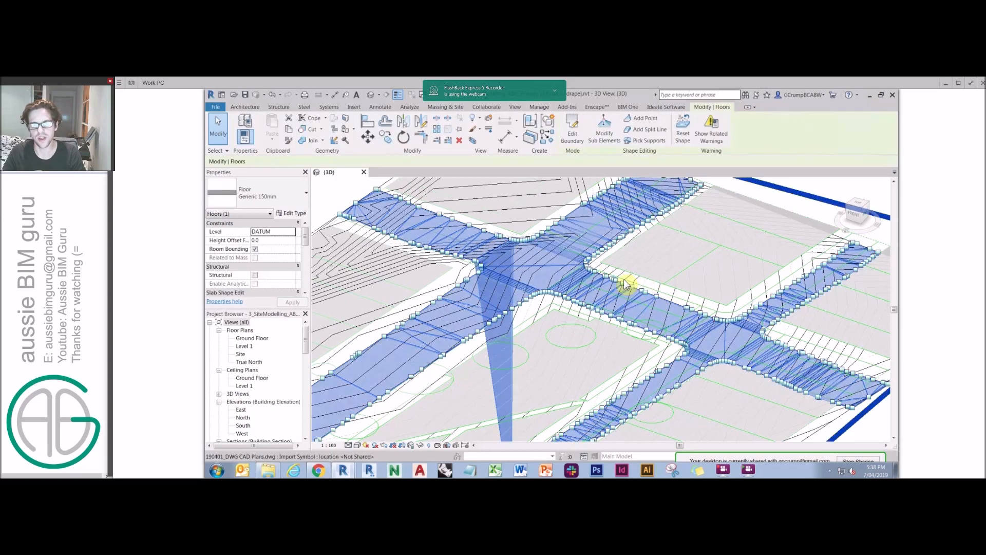
{"action": "scroll", "coordinate": [719, 308], "scroll_direction": "down", "scroll_amount": 3}
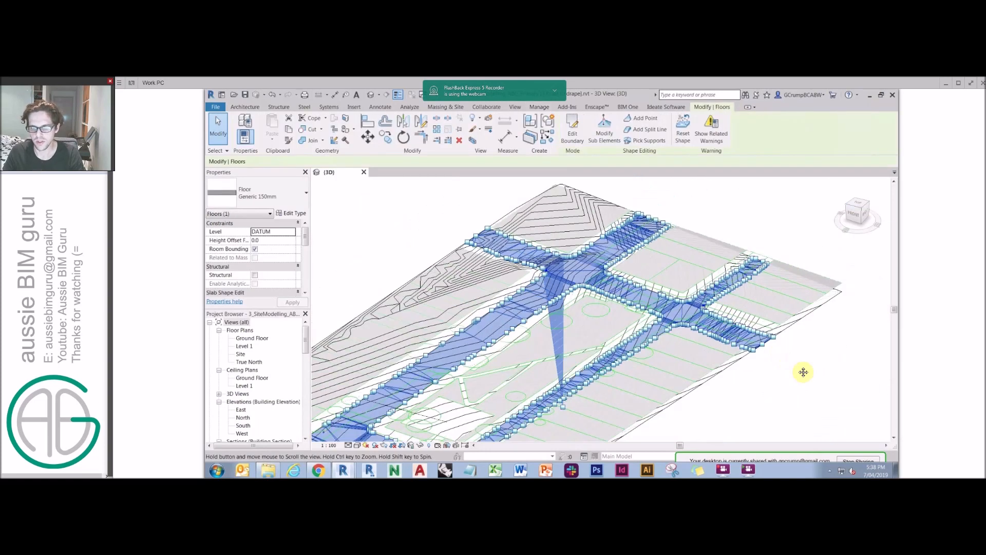
{"action": "key", "text": "Escape"}
{"action": "scroll", "coordinate": [726, 317], "scroll_direction": "up", "scroll_amount": 6}
{"action": "middle_click_drag", "start_coordinate": [693, 262], "coordinate": [696, 302]}
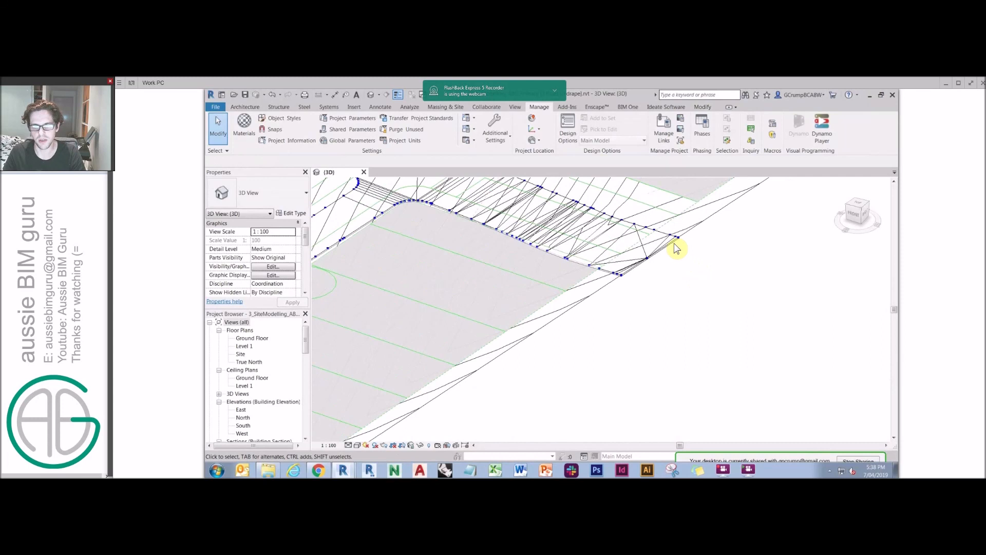
{"action": "left_click", "coordinate": [673, 246]}
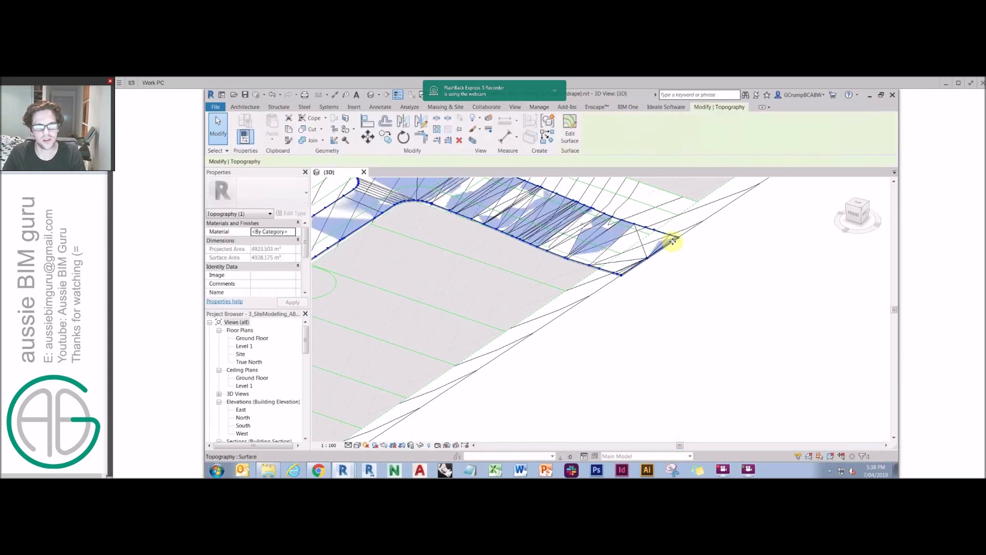
{"action": "key", "text": "Tab"}
{"action": "left_click", "coordinate": [673, 241]}
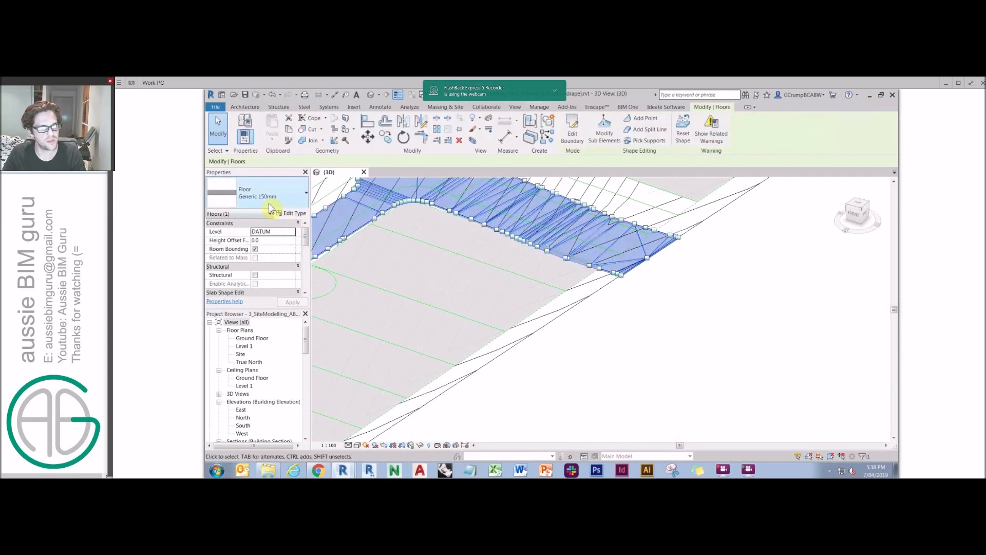
Step: Edit the surface of the road topography, move all of its points vertically by 150 mm in front view, and finish the surface
{"action": "left_click", "coordinate": [667, 245]}
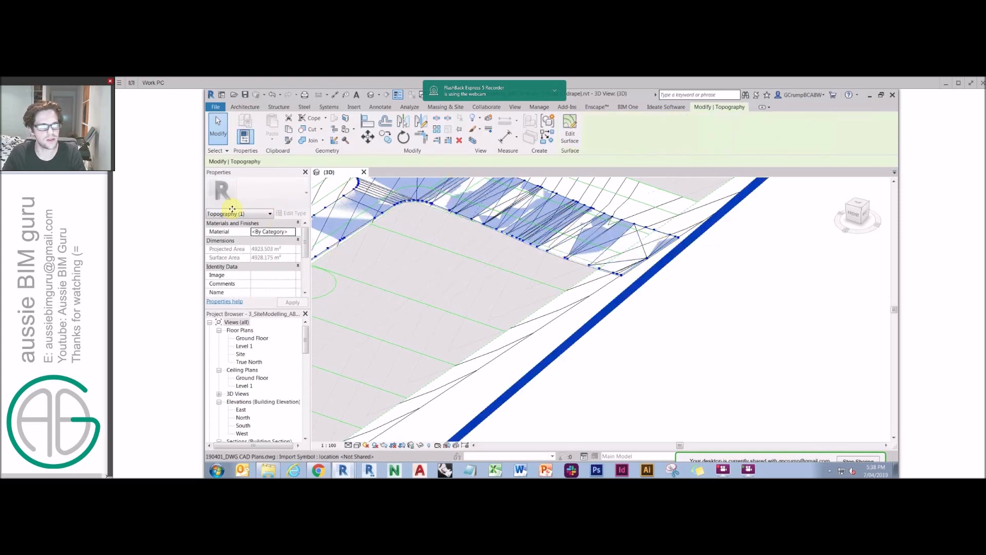
{"action": "left_click", "coordinate": [570, 129]}
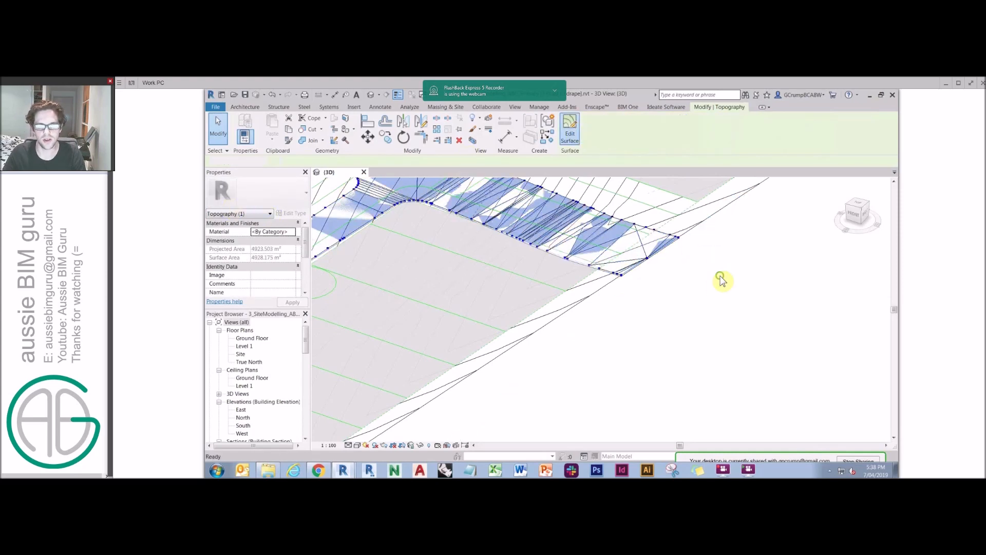
{"action": "scroll", "coordinate": [659, 283], "scroll_direction": "down", "scroll_amount": 5}
{"action": "left_click_drag", "start_coordinate": [766, 387], "coordinate": [468, 188]}
{"action": "left_click", "coordinate": [865, 219]}
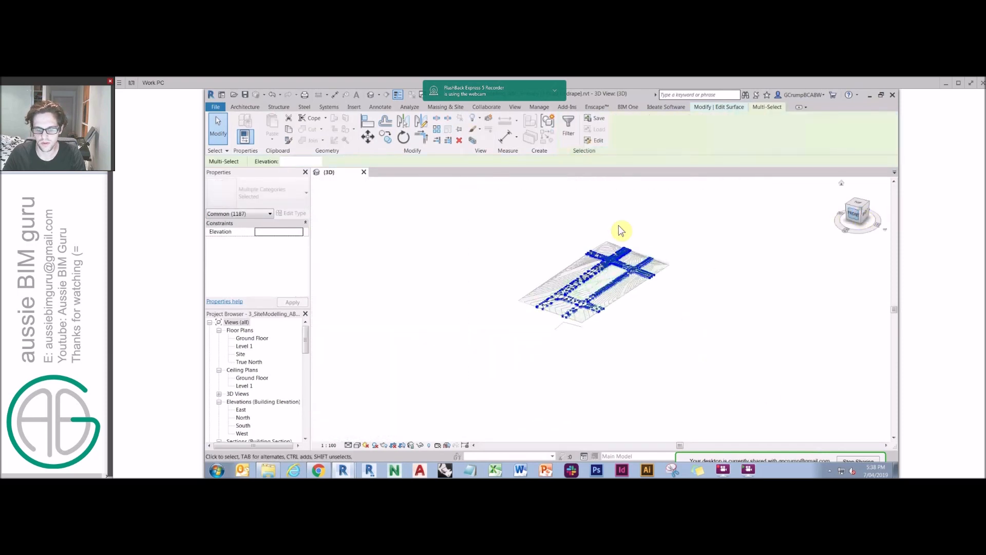
{"action": "key", "text": "m"}
{"action": "key", "text": "v"}
{"action": "left_click", "coordinate": [688, 280]}
{"action": "type", "text": "15"}
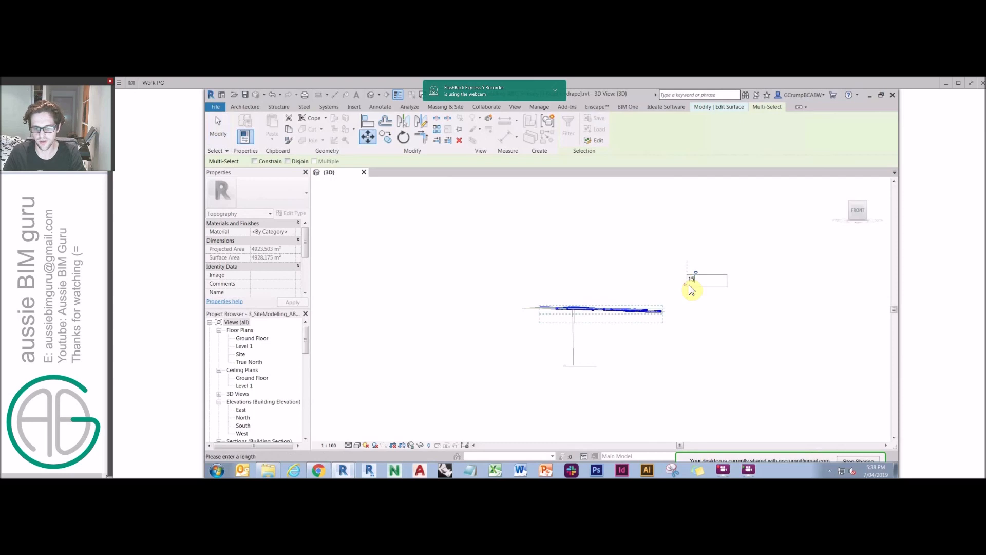
{"action": "type", "text": "0"}
{"action": "key", "text": "Return"}
{"action": "left_click", "coordinate": [635, 264]}
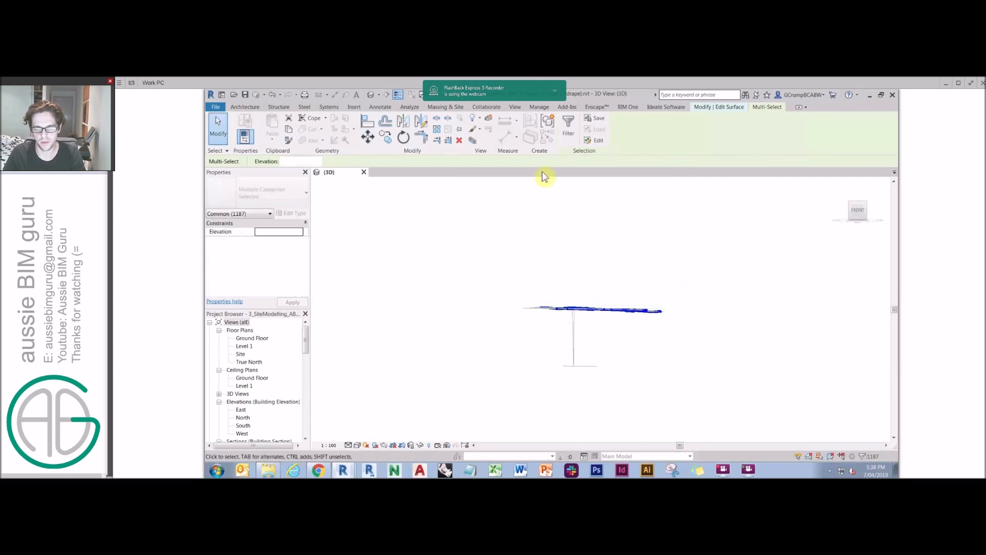
{"action": "left_click", "coordinate": [570, 139]}
Step: Examine the draped road floor against the adjusted topography around the junction
{"action": "middle_click_drag", "start_coordinate": [638, 293], "coordinate": [694, 319], "text": "shift"}
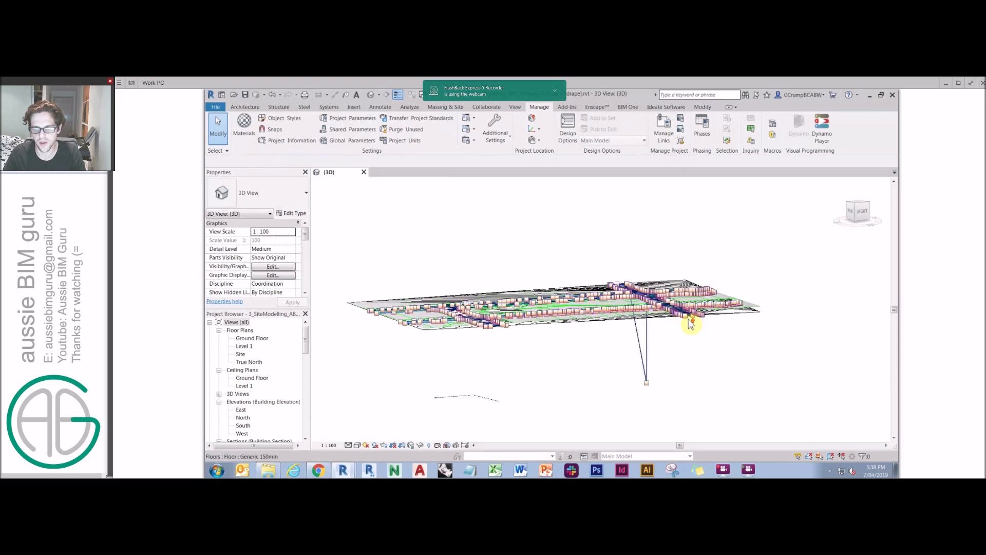
{"action": "scroll", "coordinate": [689, 325], "scroll_direction": "up", "scroll_amount": 5}
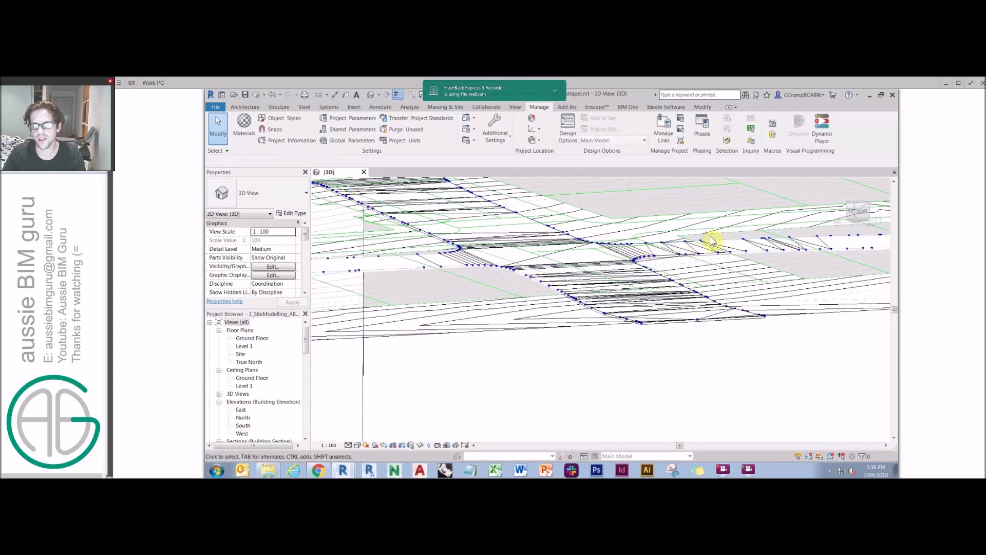
{"action": "middle_click_drag", "start_coordinate": [801, 246], "coordinate": [726, 275]}
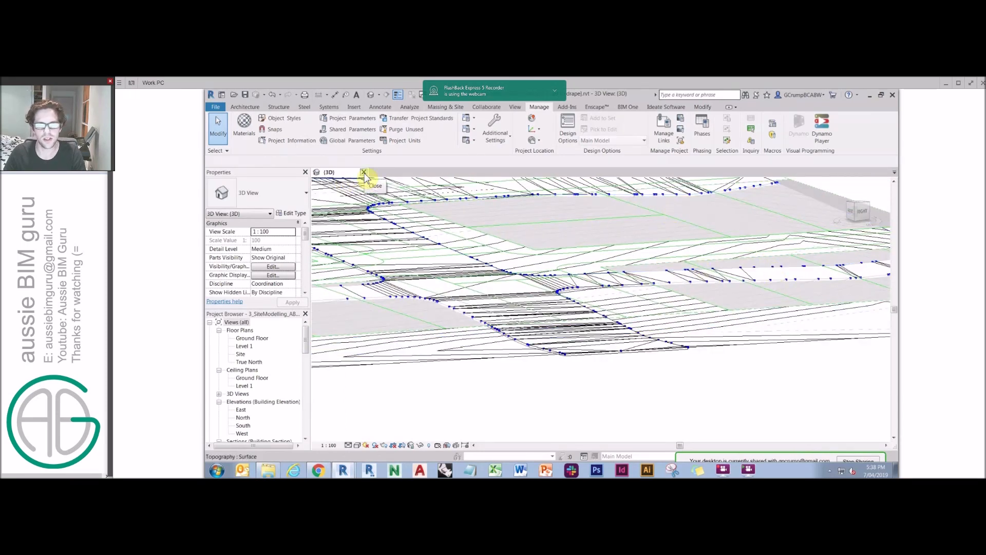
Step: Close the "3 Road to drape" project without saving its changes and switch to the presentation PDF
{"action": "left_click", "coordinate": [364, 172]}
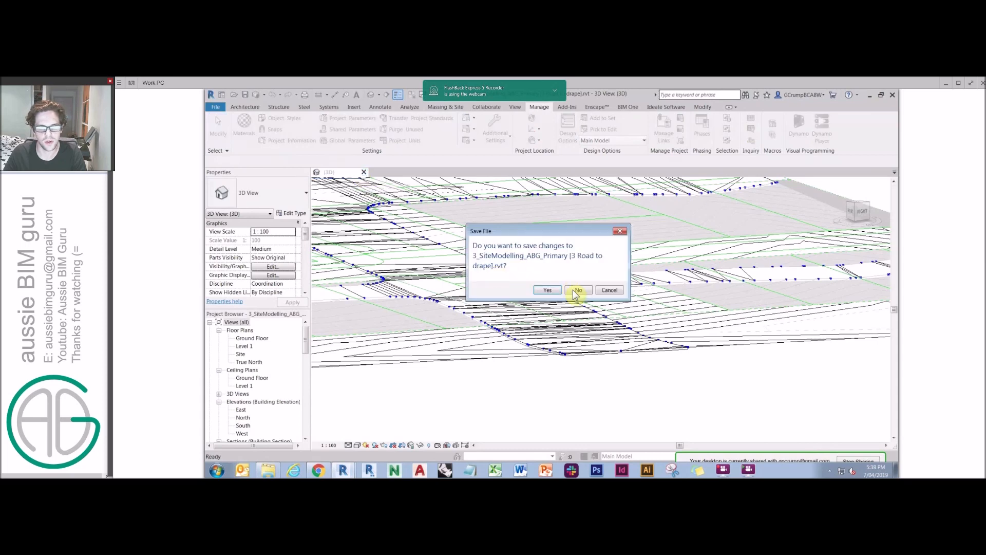
{"action": "left_click", "coordinate": [576, 291]}
{"action": "key", "text": "alt+Tab"}
{"action": "scroll", "coordinate": [506, 289], "scroll_direction": "down", "scroll_amount": 1}
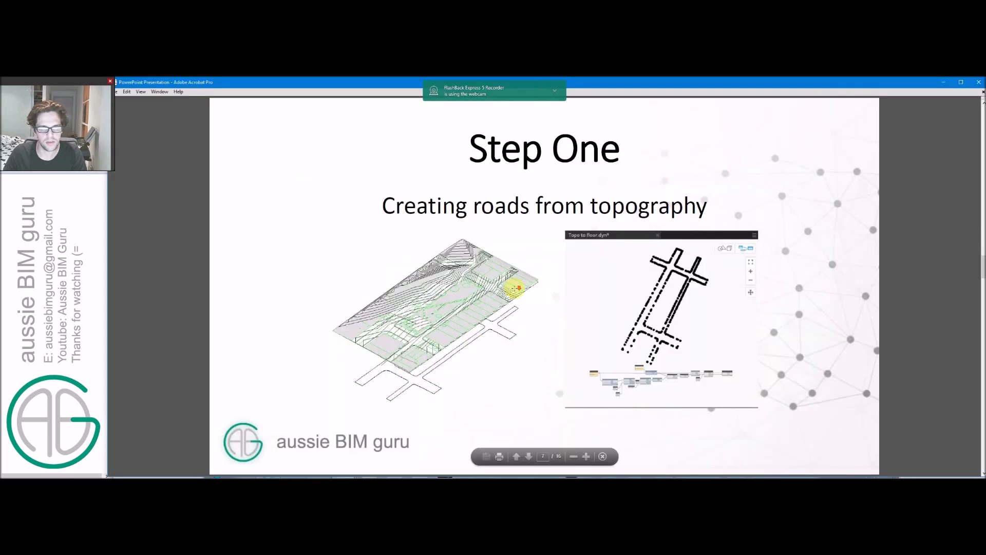
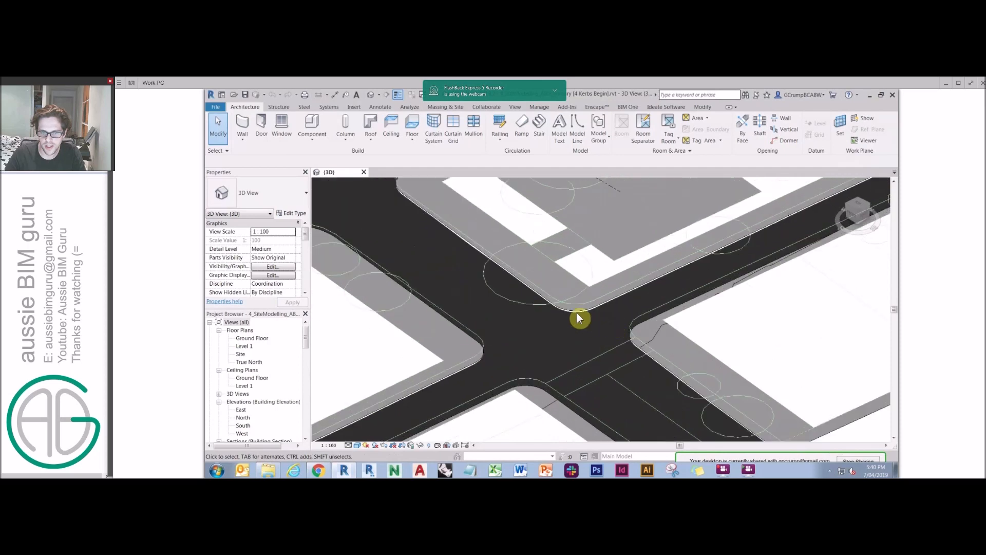
Step: Temporarily isolate the Road 150mm floors in the 3D view
{"action": "left_click", "coordinate": [584, 319]}
{"action": "scroll", "coordinate": [580, 314], "scroll_direction": "down", "scroll_amount": 6}
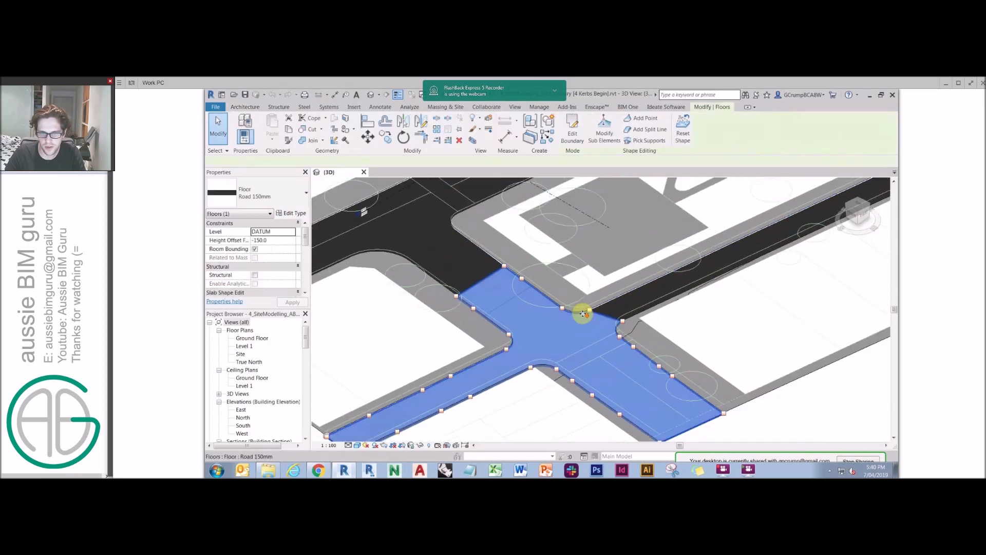
{"action": "key", "text": "h"}
{"action": "key", "text": "i"}
Step: Examine how the isolated road is divided into separate floors by selecting segments along the streets and junctions
{"action": "left_click", "coordinate": [626, 322]}
{"action": "left_click", "coordinate": [633, 300]}
{"action": "left_click", "coordinate": [529, 276]}
{"action": "left_click", "coordinate": [590, 240]}
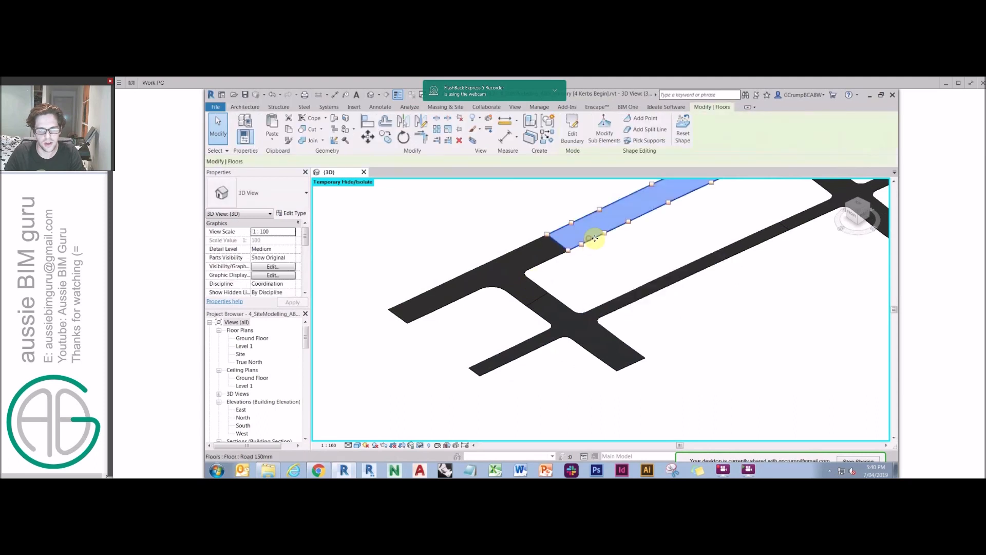
{"action": "middle_click_drag", "start_coordinate": [590, 260], "coordinate": [660, 210], "text": "shift"}
{"action": "left_click", "coordinate": [660, 209]}
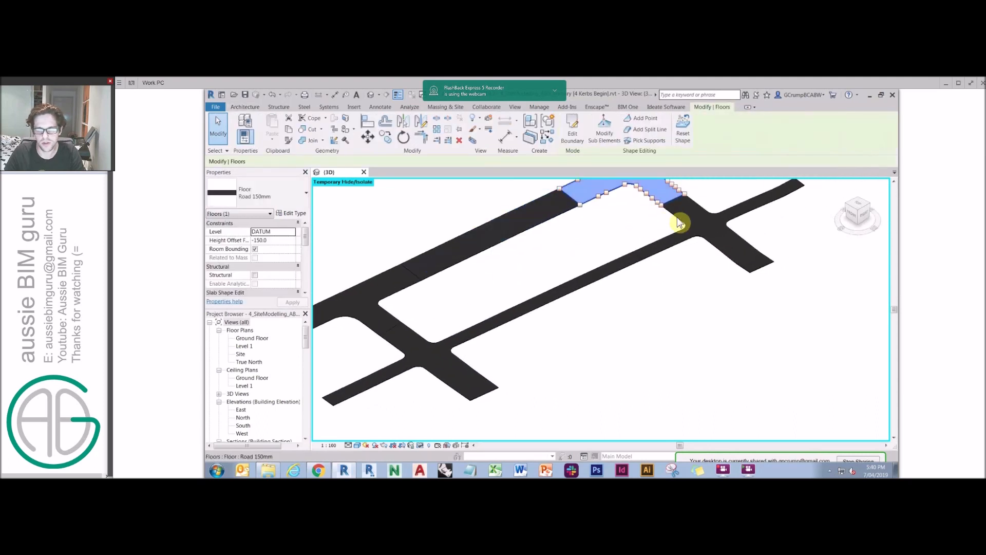
{"action": "left_click", "coordinate": [668, 230]}
{"action": "left_click", "coordinate": [623, 267]}
{"action": "middle_click_drag", "start_coordinate": [543, 335], "coordinate": [671, 323]}
{"action": "left_click", "coordinate": [547, 306]}
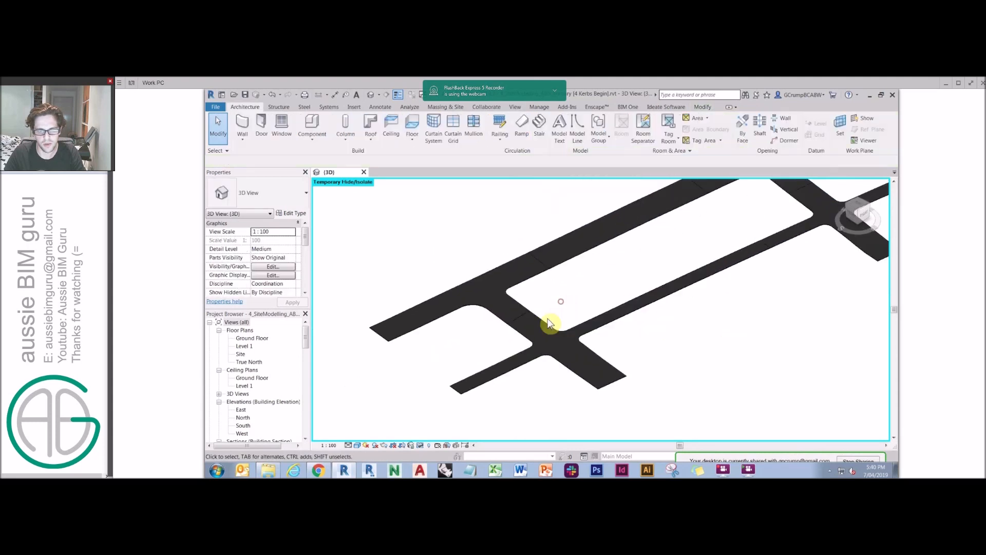
Step: Set the 3D view's visual style to Hidden Line
{"action": "left_click", "coordinate": [357, 445]}
{"action": "left_click", "coordinate": [387, 393]}
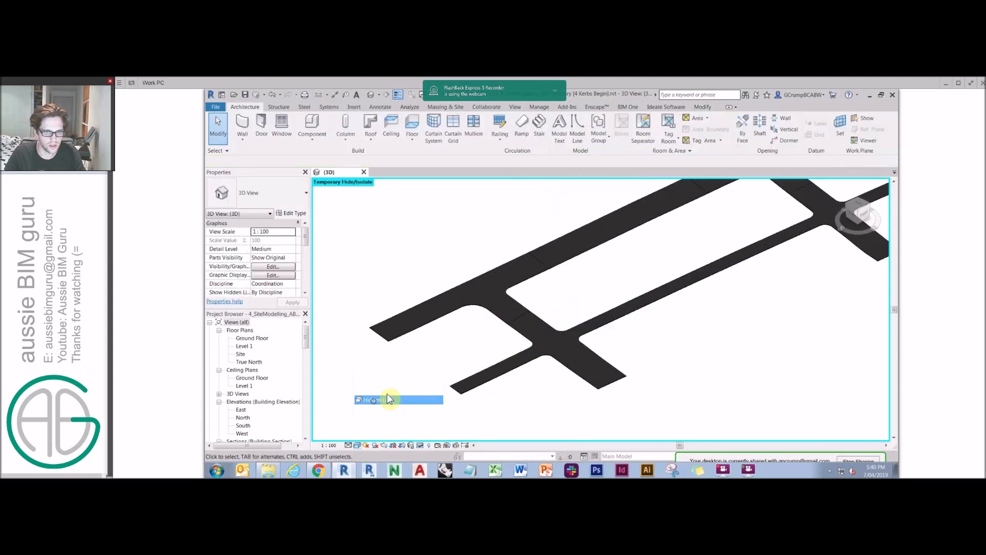
{"action": "scroll", "coordinate": [578, 309], "scroll_direction": "up", "scroll_amount": 3}
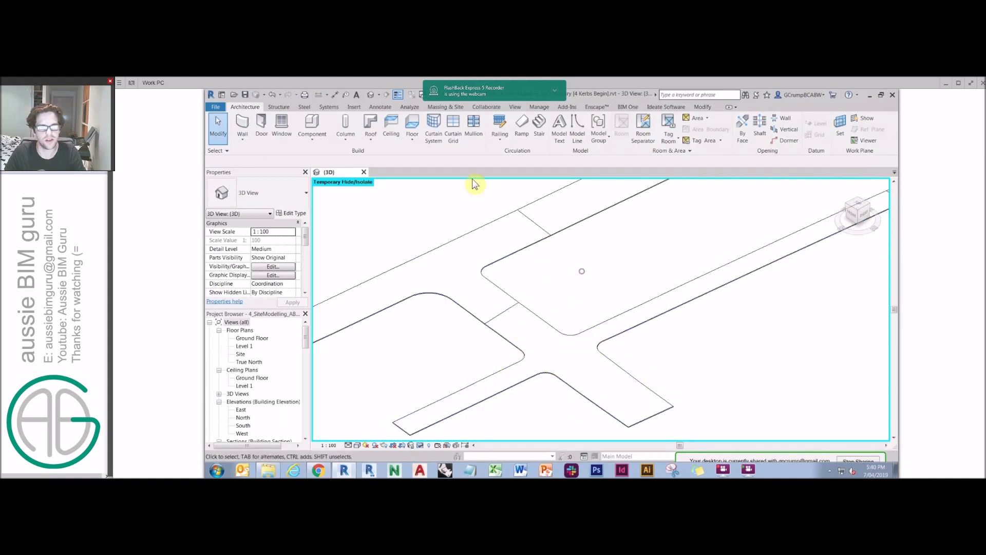
Step: Start an in-place model component in the Floors category
{"action": "left_click", "coordinate": [312, 139]}
{"action": "left_click", "coordinate": [333, 155]}
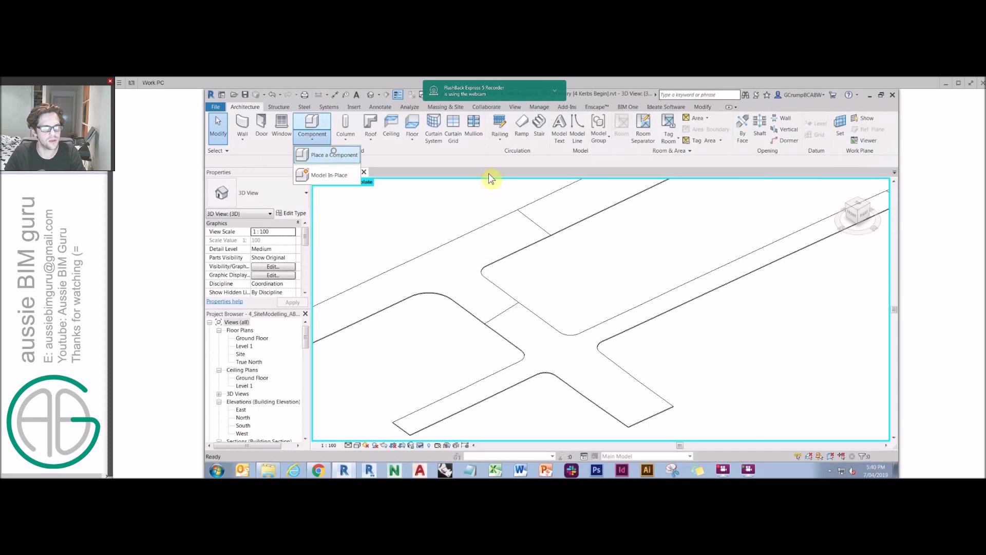
{"action": "key", "text": "Escape"}
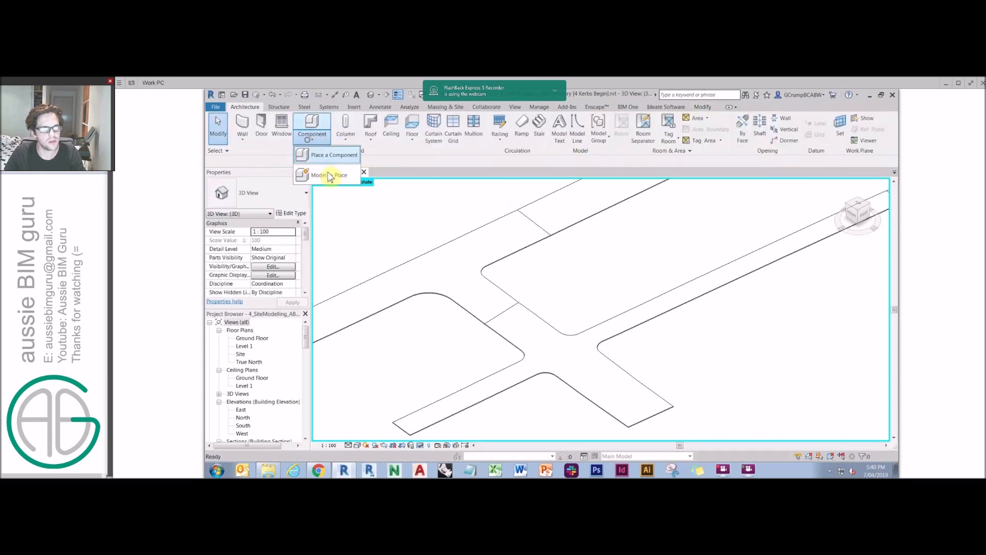
{"action": "left_click", "coordinate": [520, 253]}
{"action": "key", "text": "f"}
{"action": "scroll", "coordinate": [520, 254], "scroll_direction": "down", "scroll_amount": 1}
{"action": "left_click", "coordinate": [507, 264]}
{"action": "left_click", "coordinate": [560, 377]}
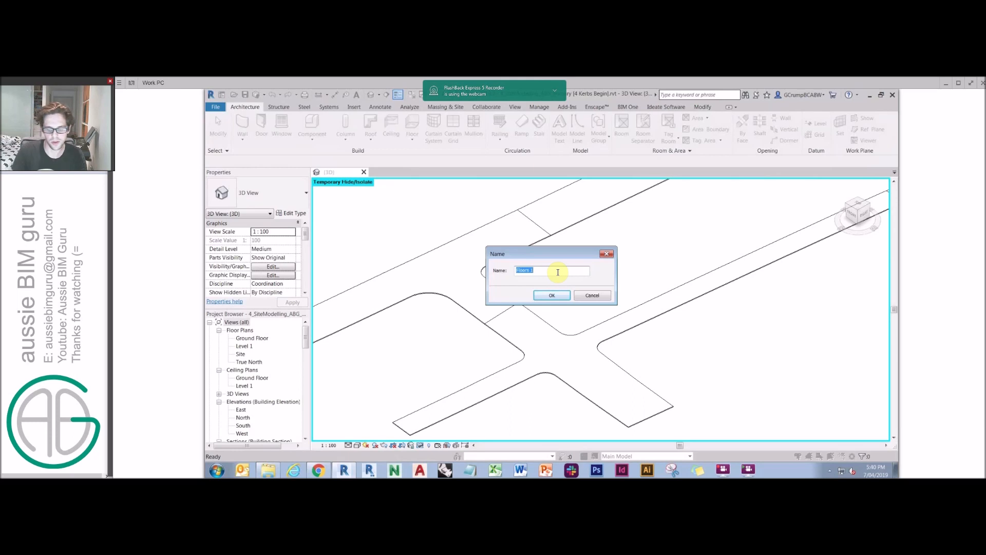
Step: Name the in-place model Kerbs
{"action": "key", "text": "Caps_Lock"}
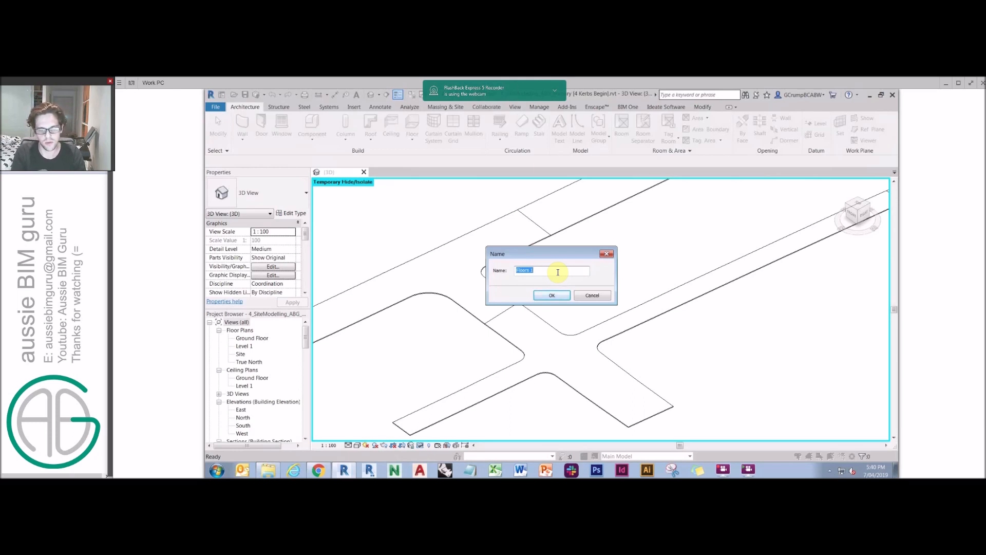
{"action": "type", "text": "k"}
{"action": "key", "text": "Caps_Lock"}
{"action": "type", "text": "ER"}
{"action": "key", "text": "BackSpace"}
{"action": "key", "text": "BackSpace"}
{"action": "key", "text": "BackSpace"}
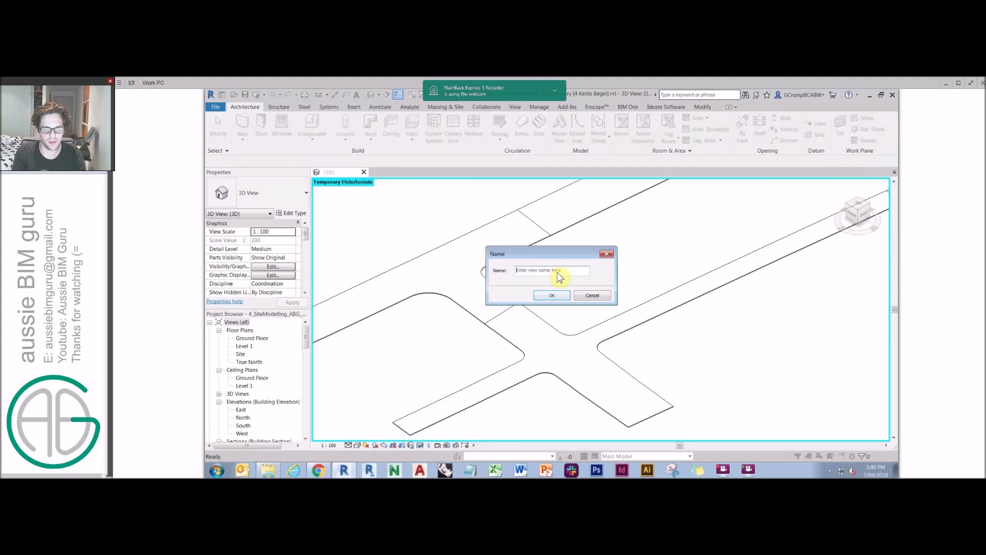
{"action": "key", "text": "Caps_Lock"}
{"action": "type", "text": "Ker"}
{"action": "key", "text": "BackSpace"}
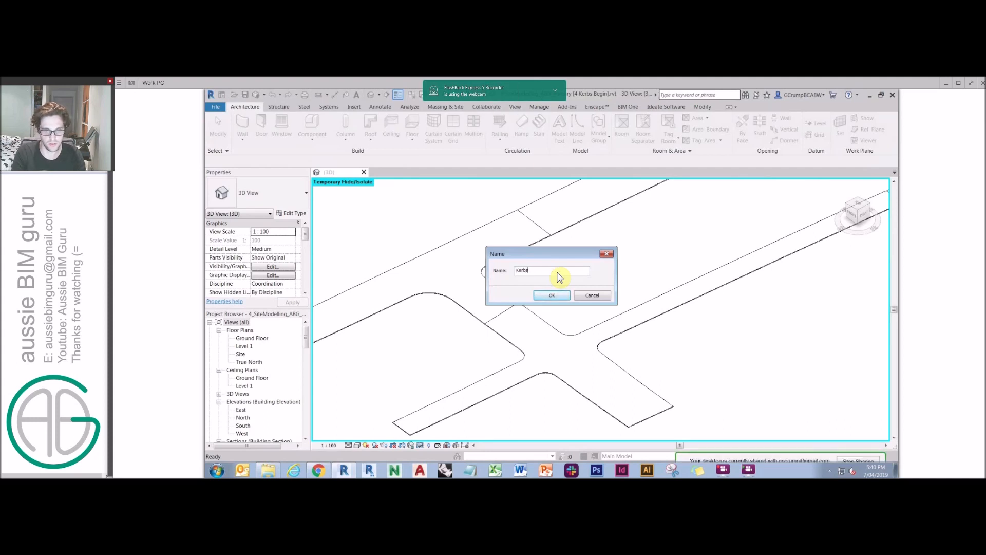
{"action": "key", "text": "Return"}
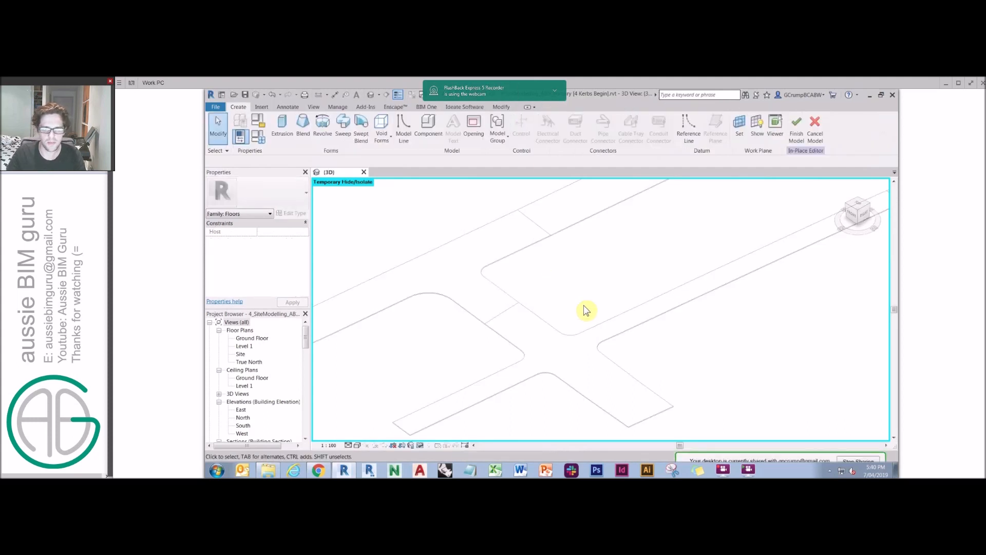
Step: Create a sweep whose path is picked along the road floor's edges around the rounded block corner at the junction, and finish the path
{"action": "left_click", "coordinate": [341, 125]}
{"action": "left_click", "coordinate": [597, 137]}
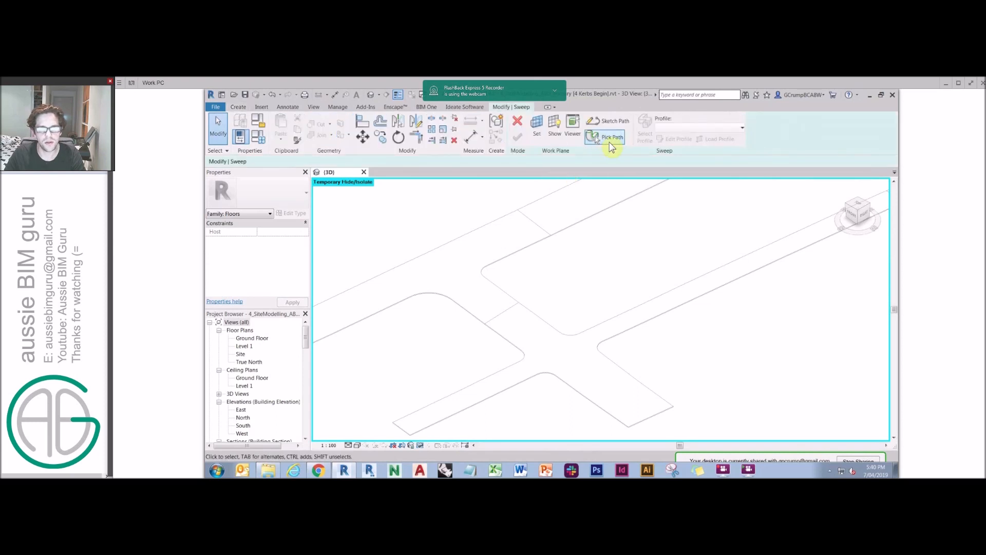
{"action": "scroll", "coordinate": [534, 313], "scroll_direction": "up", "scroll_amount": 4}
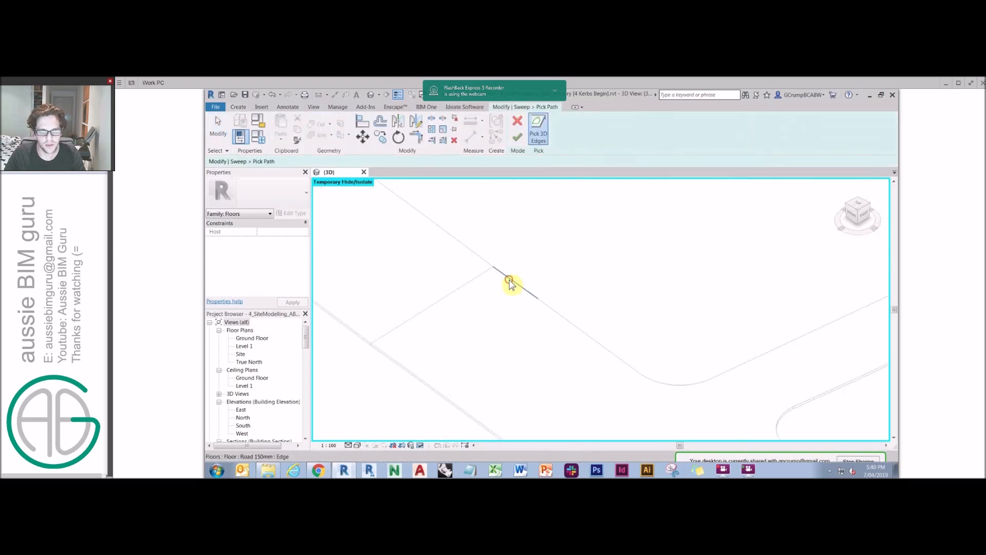
{"action": "left_click", "coordinate": [548, 306]}
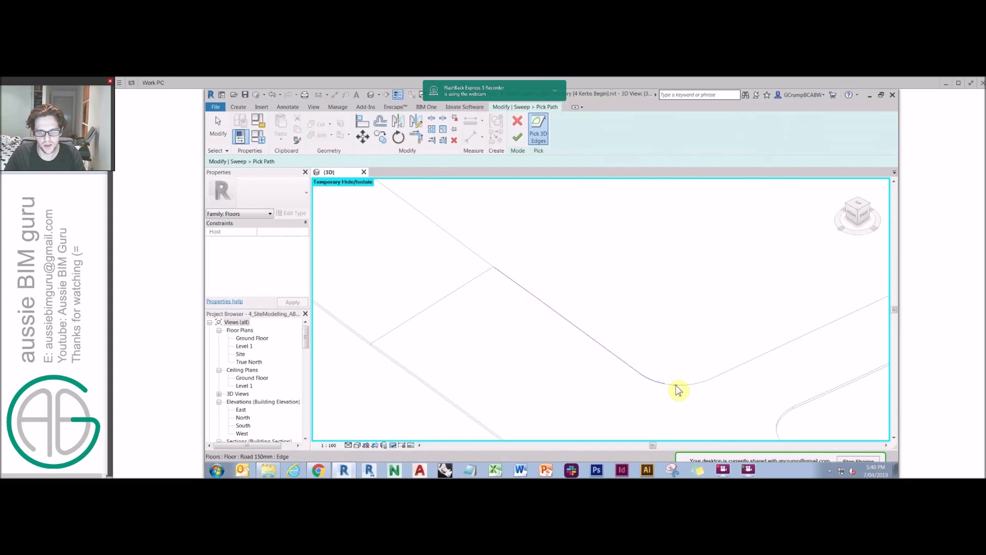
{"action": "left_click", "coordinate": [669, 384]}
{"action": "scroll", "coordinate": [668, 385], "scroll_direction": "up", "scroll_amount": 2}
{"action": "left_click", "coordinate": [663, 385]}
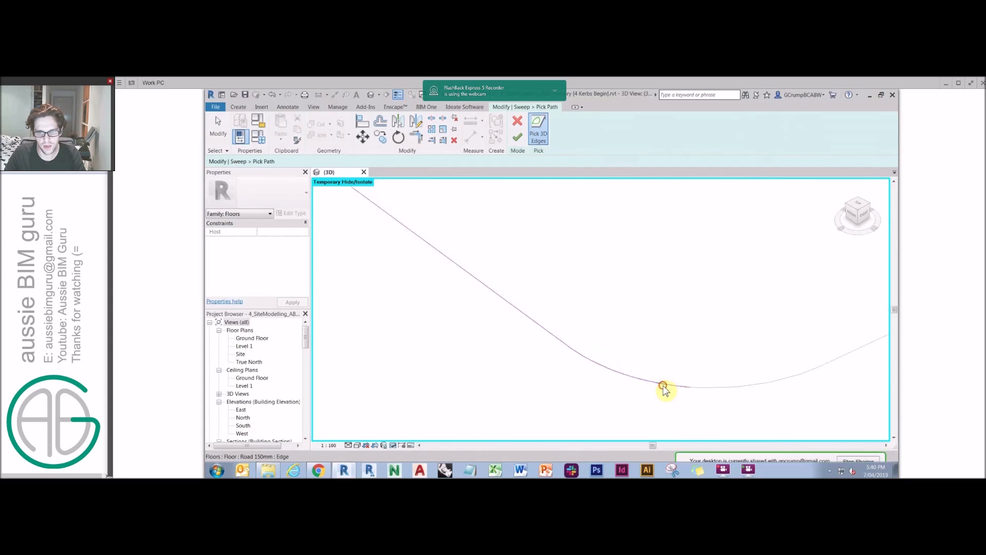
{"action": "left_click", "coordinate": [698, 387]}
{"action": "left_click", "coordinate": [718, 387]}
{"action": "scroll", "coordinate": [828, 361], "scroll_direction": "down", "scroll_amount": 2}
{"action": "left_click", "coordinate": [829, 356]}
{"action": "scroll", "coordinate": [741, 341], "scroll_direction": "down", "scroll_amount": 3}
{"action": "middle_click_drag", "start_coordinate": [792, 331], "coordinate": [608, 353]}
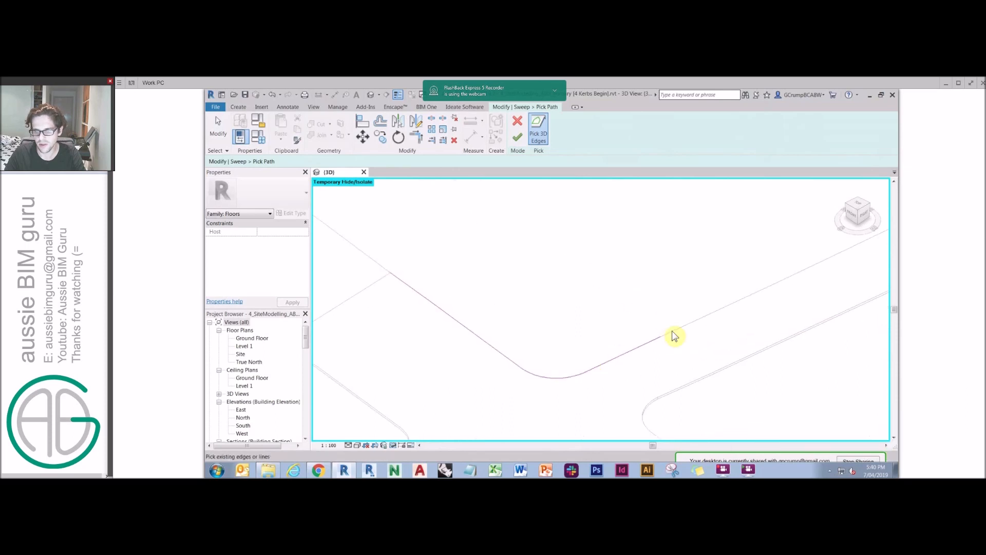
{"action": "scroll", "coordinate": [648, 318], "scroll_direction": "down", "scroll_amount": 2}
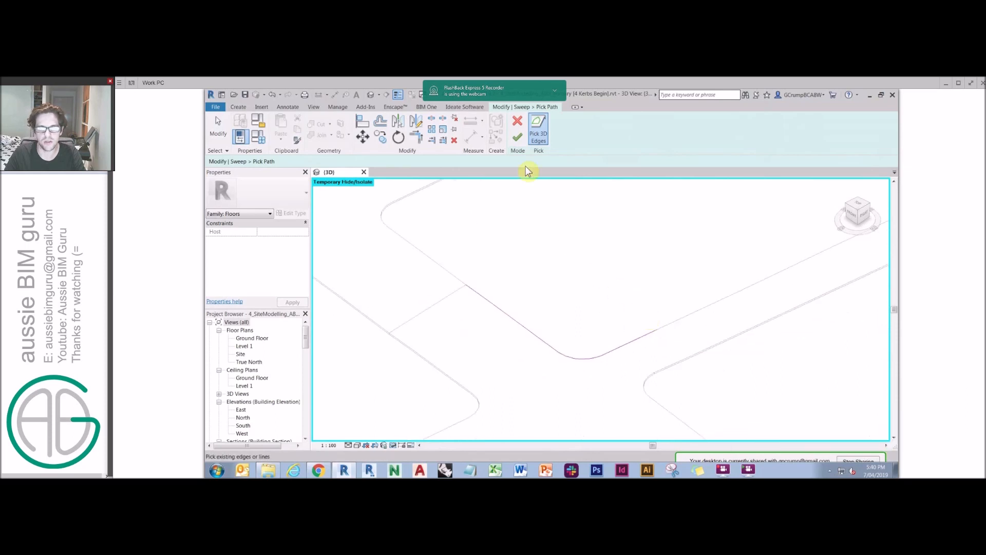
{"action": "left_click", "coordinate": [518, 137]}
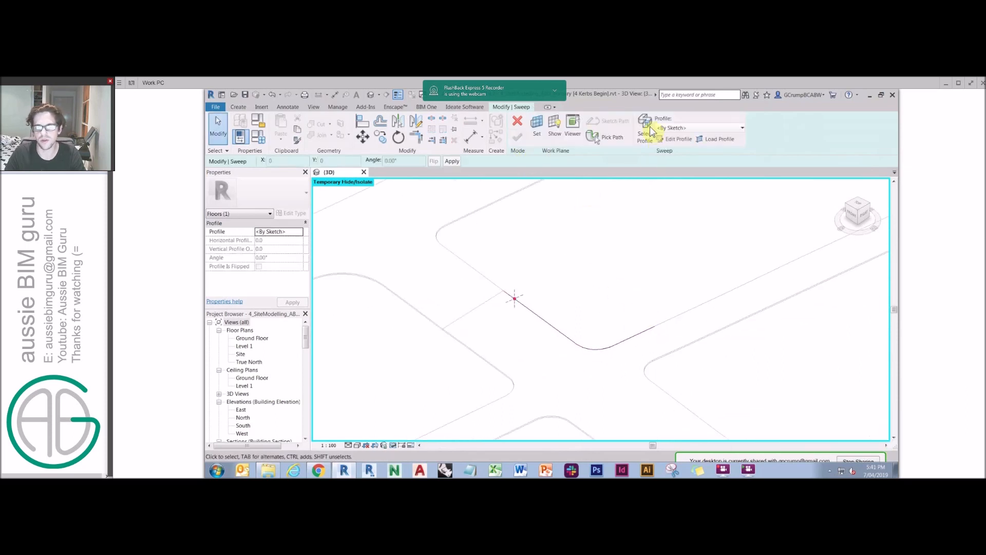
Step: Assign the Family1 profile to the sweep, flip the profile and finish the sweep
{"action": "left_click", "coordinate": [699, 129]}
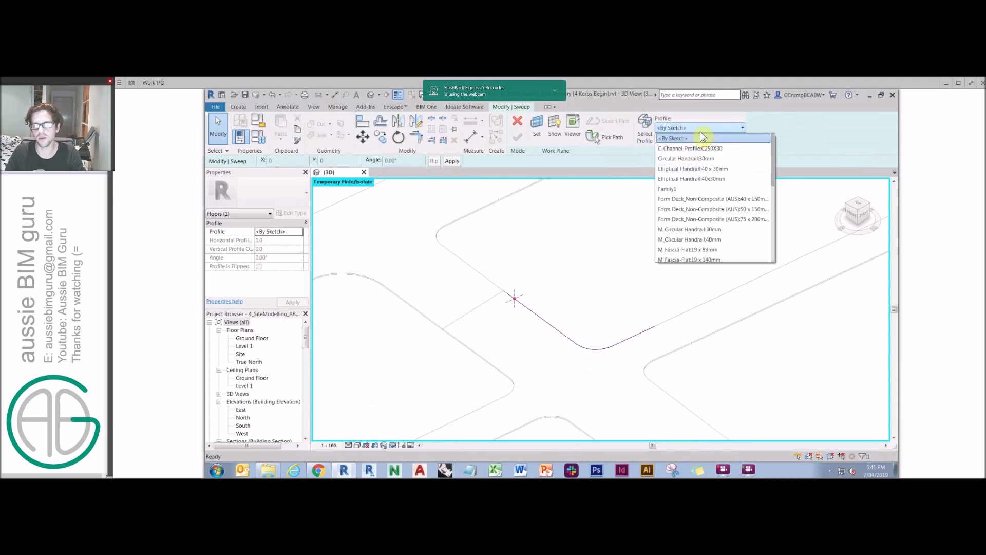
{"action": "left_click", "coordinate": [676, 189]}
{"action": "scroll", "coordinate": [515, 297], "scroll_direction": "up", "scroll_amount": 8}
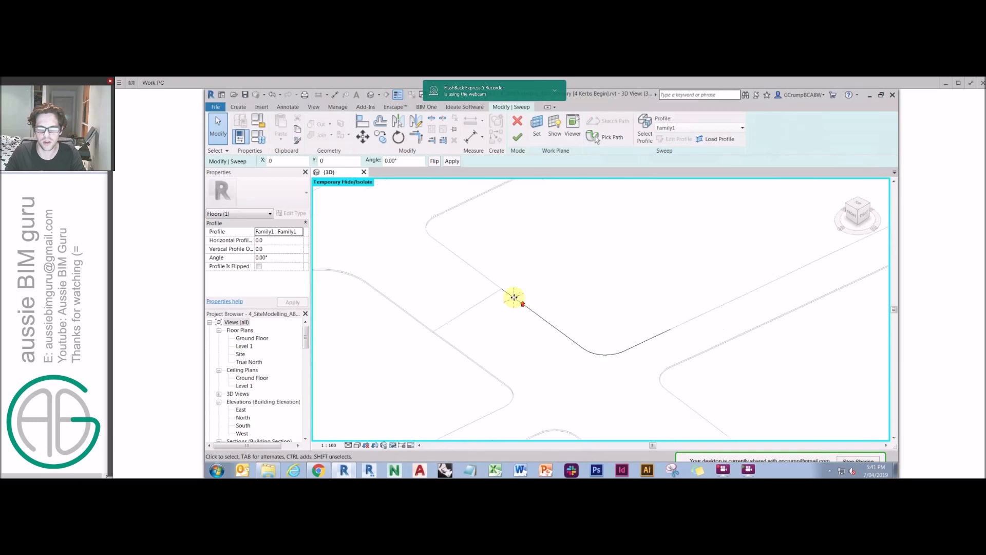
{"action": "middle_click_drag", "start_coordinate": [515, 292], "coordinate": [366, 282]}
{"action": "left_click", "coordinate": [258, 266]}
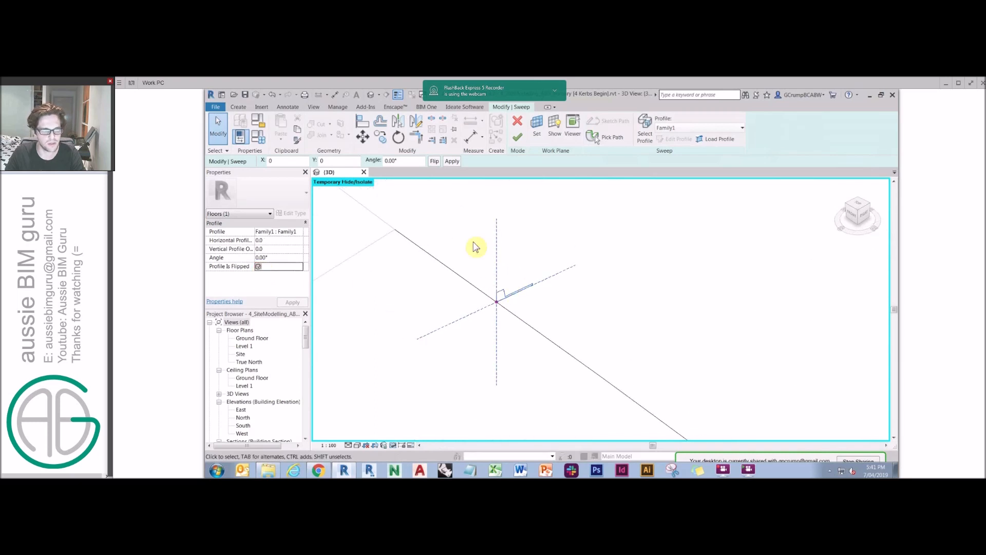
{"action": "left_click", "coordinate": [516, 137]}
{"action": "left_click", "coordinate": [559, 249]}
Step: Examine the kerb sweep from several angles, checking how it follows the road edge around the corner
{"action": "scroll", "coordinate": [559, 251], "scroll_direction": "down", "scroll_amount": 5}
{"action": "middle_click_drag", "start_coordinate": [623, 282], "coordinate": [686, 403], "text": "shift"}
{"action": "scroll", "coordinate": [558, 260], "scroll_direction": "up", "scroll_amount": 5}
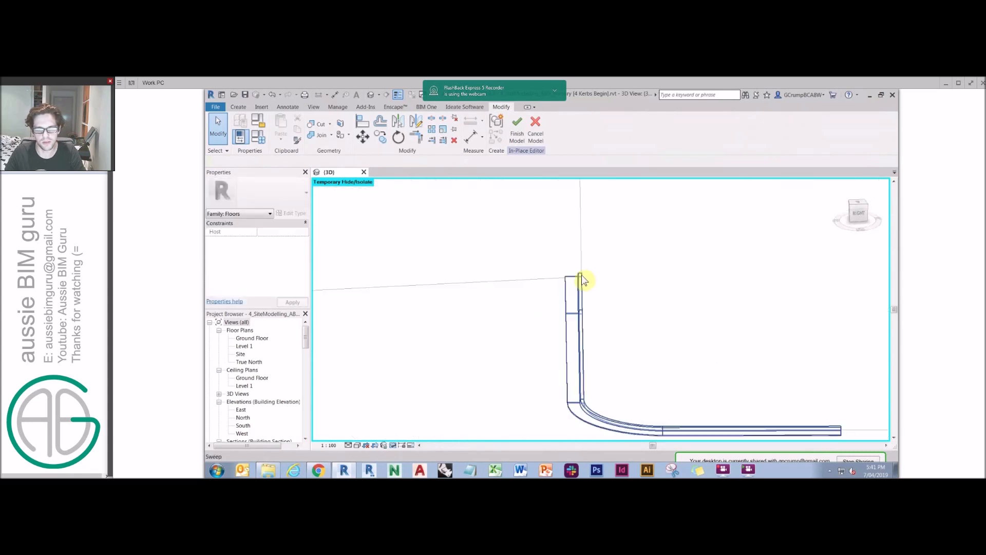
{"action": "left_click", "coordinate": [580, 290]}
{"action": "mouse_move", "coordinate": [598, 286]}
{"action": "middle_mouse_down", "text": "shift"}
{"action": "mouse_move", "coordinate": [608, 254]}
{"action": "mouse_move", "coordinate": [590, 245]}
{"action": "mouse_move", "coordinate": [719, 264]}
{"action": "mouse_move", "coordinate": [484, 374]}
{"action": "mouse_move", "coordinate": [444, 364]}
{"action": "mouse_move", "coordinate": [480, 379]}
{"action": "mouse_move", "coordinate": [460, 352]}
{"action": "mouse_move", "coordinate": [693, 315]}
{"action": "mouse_move", "coordinate": [650, 334]}
{"action": "mouse_move", "coordinate": [702, 336]}
{"action": "mouse_move", "coordinate": [519, 331]}
{"action": "middle_mouse_up", "text": "shift"}
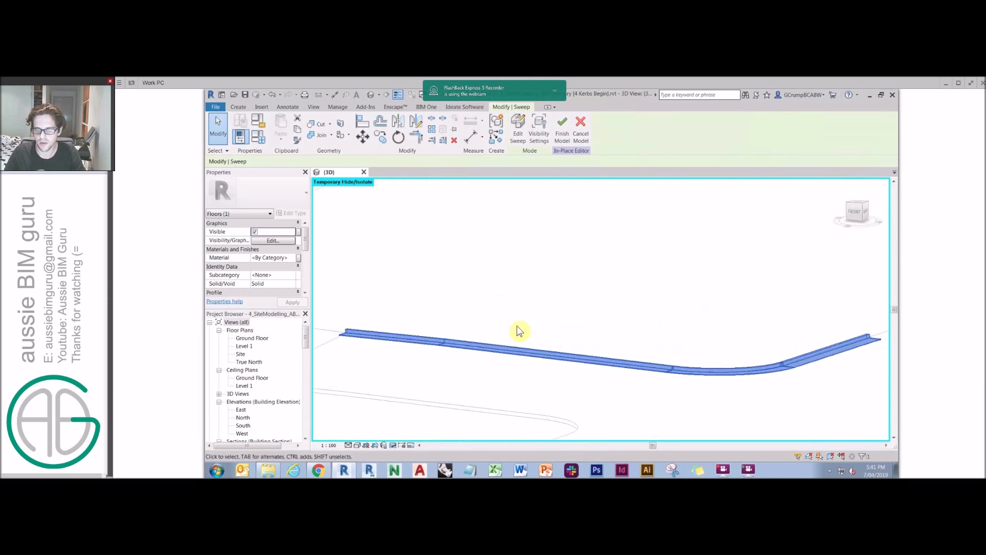
{"action": "left_click", "coordinate": [595, 298]}
{"action": "scroll", "coordinate": [595, 298], "scroll_direction": "down", "scroll_amount": 4}
{"action": "middle_click_drag", "start_coordinate": [595, 298], "coordinate": [600, 346], "text": "shift"}
{"action": "middle_click_drag", "start_coordinate": [848, 387], "coordinate": [763, 365]}
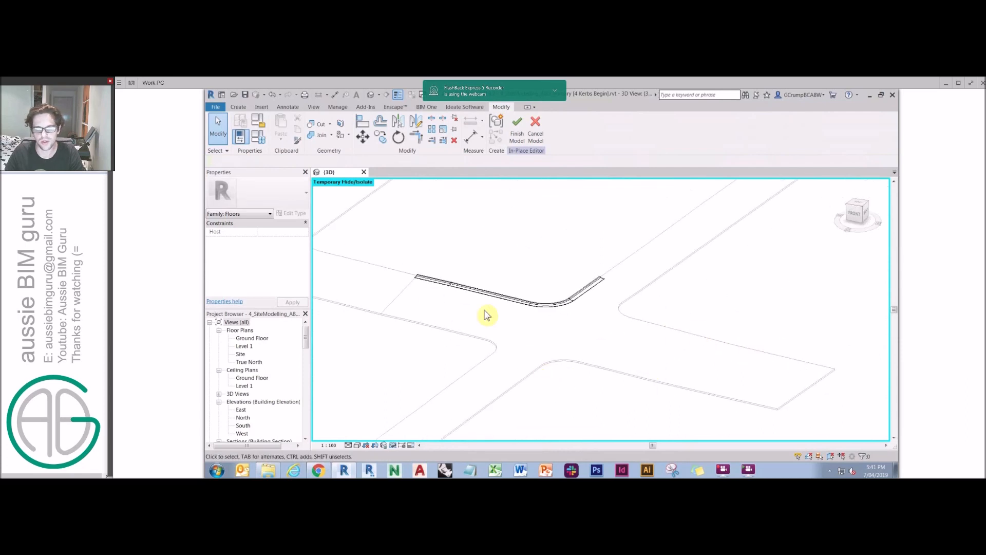
Step: Assign the material CRN_Advanced_Concrete-Insitu1_CONC to the kerb sweep
{"action": "left_click", "coordinate": [412, 278]}
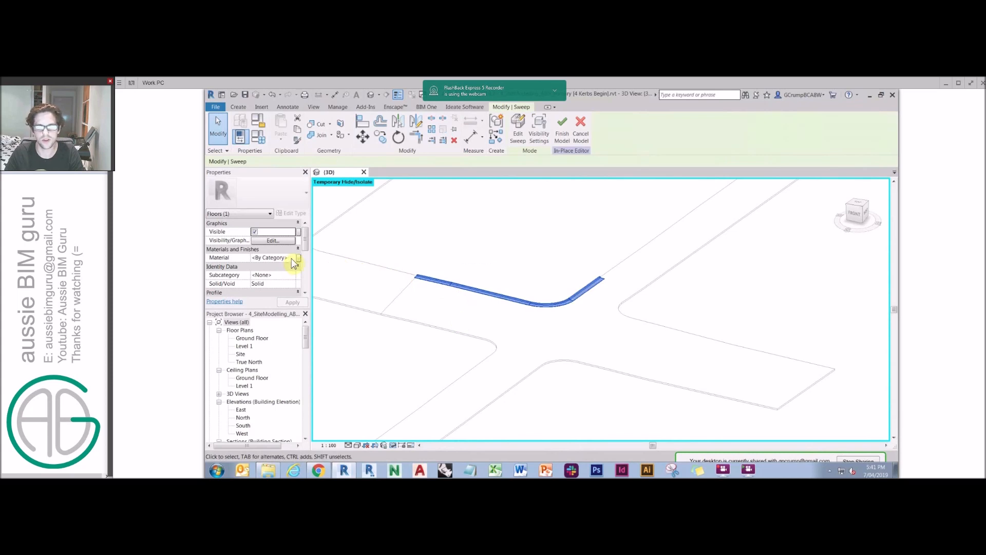
{"action": "left_click", "coordinate": [293, 257]}
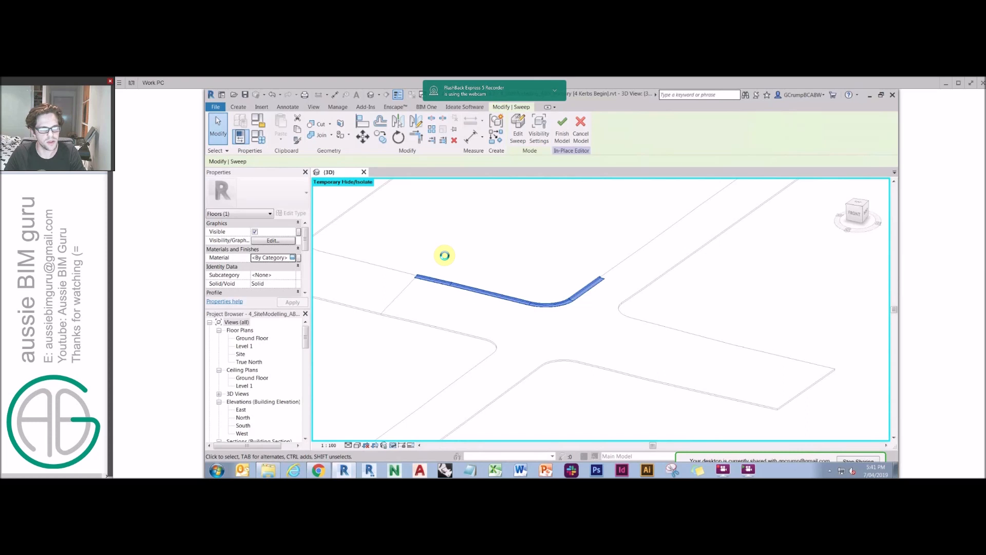
{"action": "scroll", "coordinate": [406, 212], "scroll_direction": "down", "scroll_amount": 3}
{"action": "scroll", "coordinate": [405, 213], "scroll_direction": "down", "scroll_amount": 5}
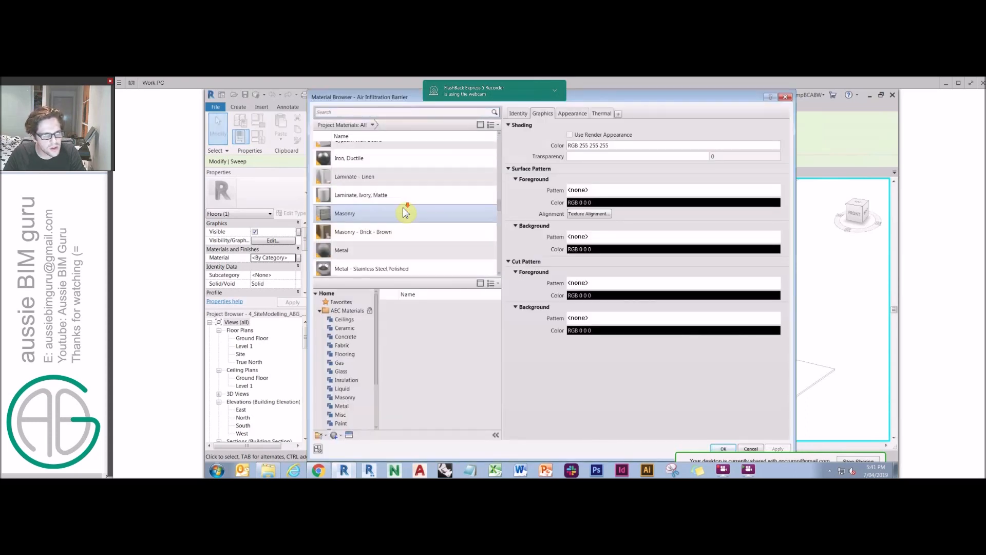
{"action": "scroll", "coordinate": [411, 226], "scroll_direction": "down", "scroll_amount": 5}
{"action": "left_click", "coordinate": [419, 237]}
{"action": "scroll", "coordinate": [420, 239], "scroll_direction": "up", "scroll_amount": 10}
{"action": "scroll", "coordinate": [416, 236], "scroll_direction": "up", "scroll_amount": 5}
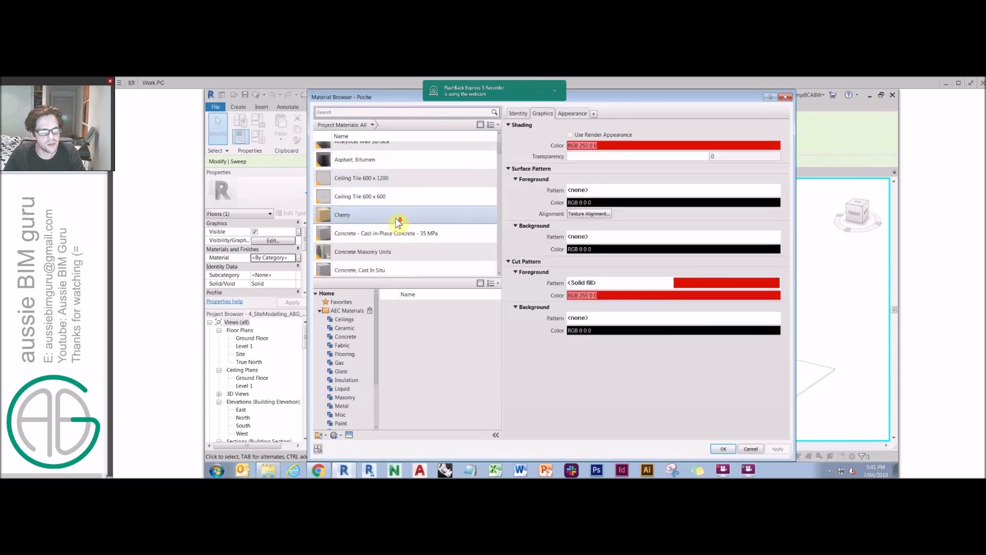
{"action": "scroll", "coordinate": [415, 240], "scroll_direction": "down", "scroll_amount": 5}
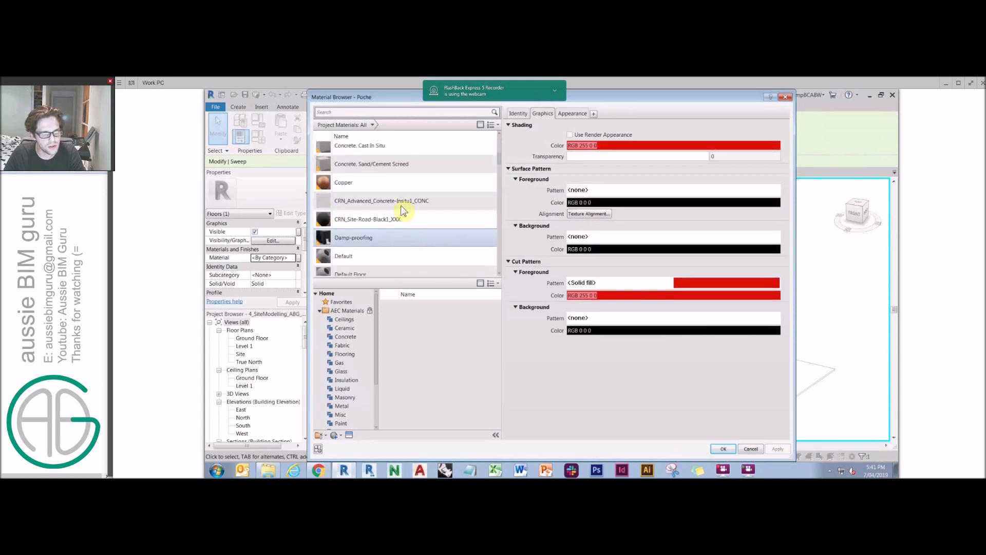
{"action": "double_click", "coordinate": [404, 199]}
{"action": "left_click", "coordinate": [553, 394]}
Step: Finish the in-place kerb model
{"action": "scroll", "coordinate": [398, 422], "scroll_direction": "up", "scroll_amount": 1}
{"action": "scroll", "coordinate": [482, 291], "scroll_direction": "up", "scroll_amount": 3}
{"action": "middle_click_drag", "start_coordinate": [481, 292], "coordinate": [404, 407]}
{"action": "left_click", "coordinate": [519, 132]}
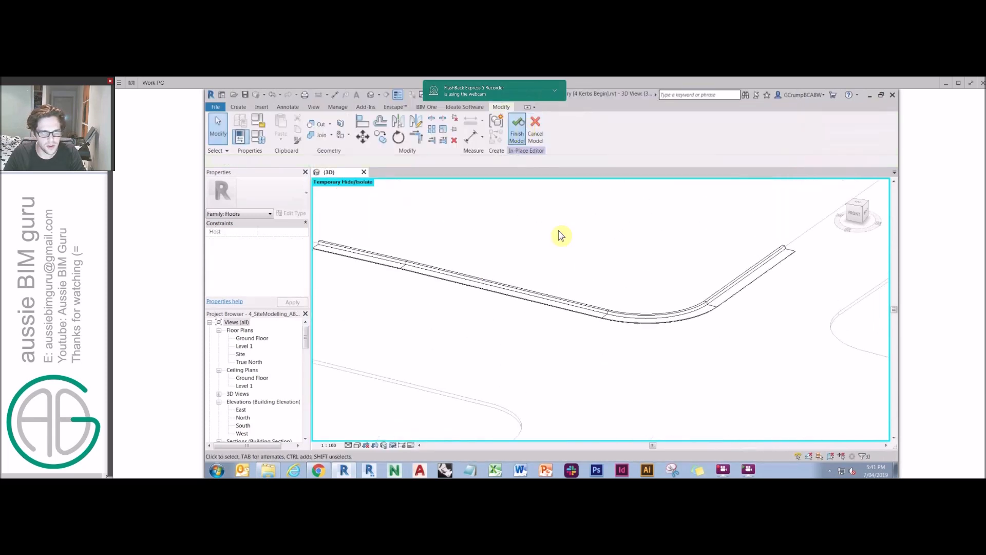
{"action": "left_click", "coordinate": [357, 446]}
{"action": "left_click", "coordinate": [373, 426]}
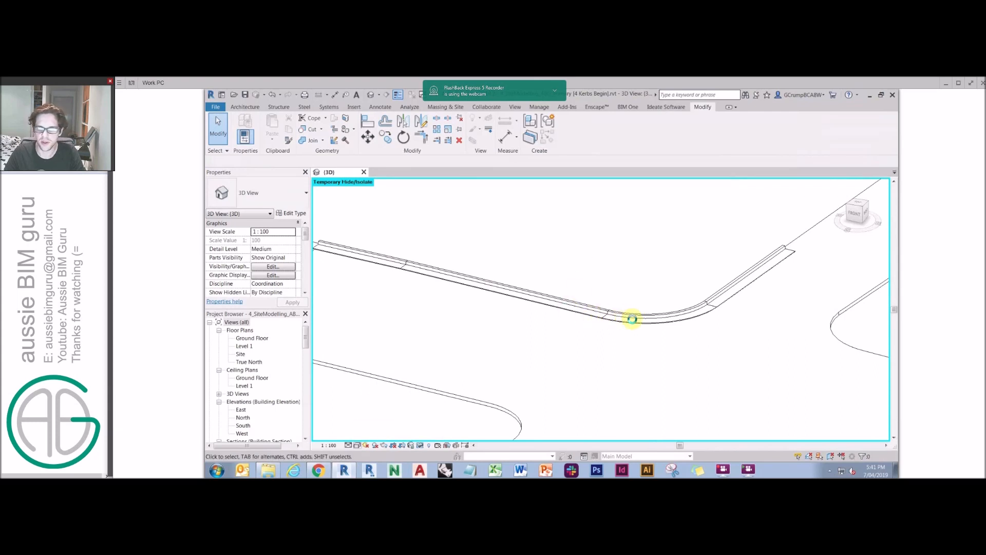
{"action": "scroll", "coordinate": [436, 260], "scroll_direction": "up", "scroll_amount": 5}
{"action": "scroll", "coordinate": [439, 280], "scroll_direction": "down", "scroll_amount": 5}
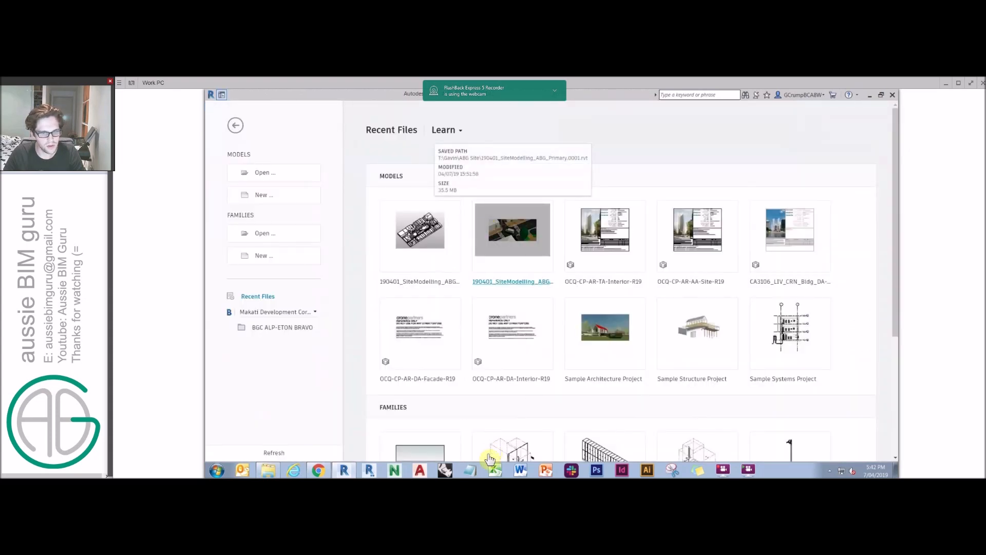
Step: Open the snapshot project 7_SiteModelling_ABG_Primary [7 Crossings].rvt from the _Snapshots folder
{"action": "left_click", "coordinate": [280, 466]}
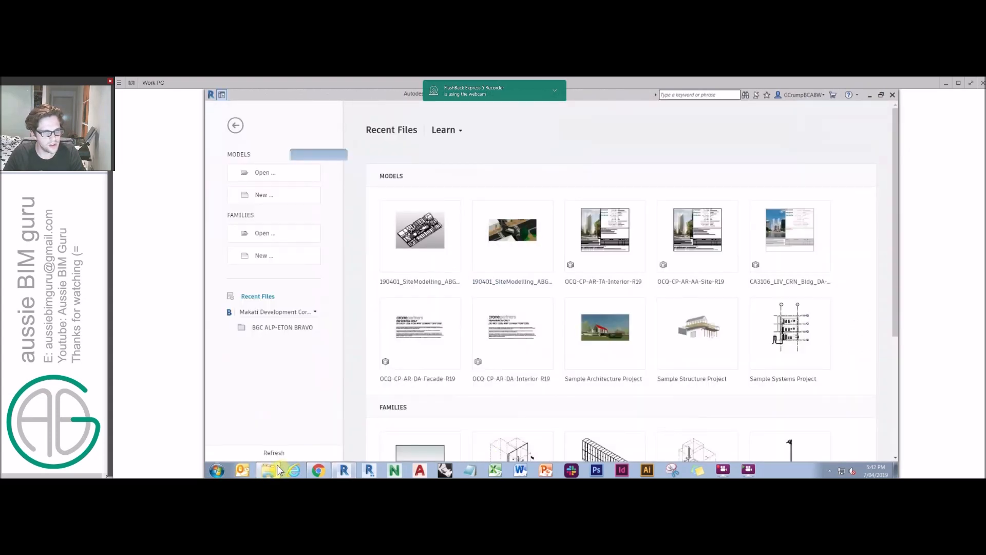
{"action": "left_click", "coordinate": [526, 270]}
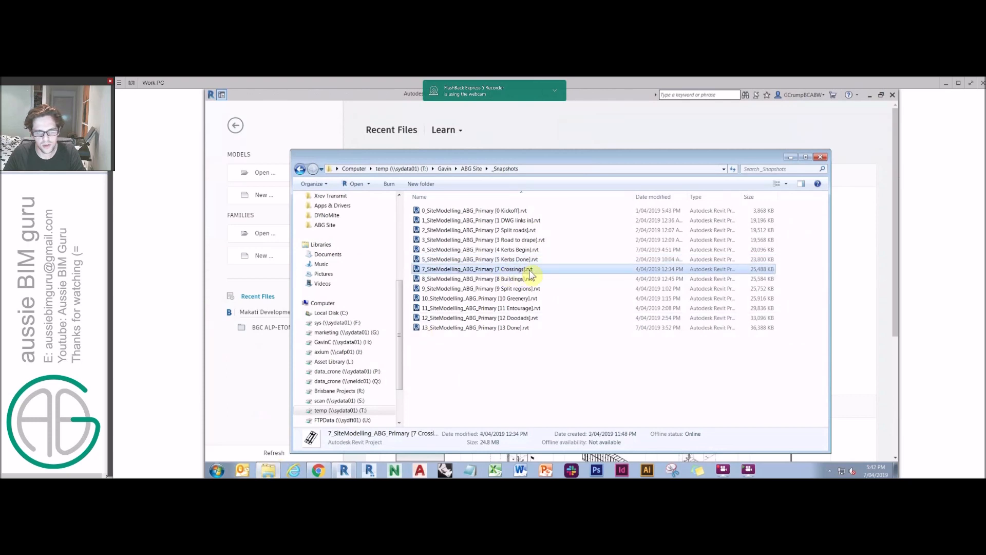
{"action": "double_click", "coordinate": [528, 270]}
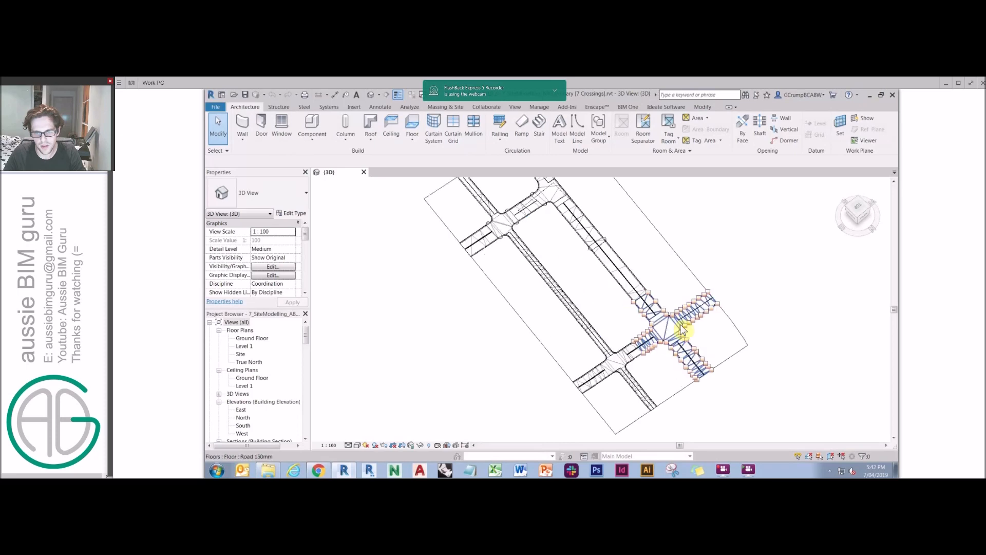
Step: Examine the pedestrian crossings at the road intersections and the Paving 150mm kerb ramp floor beside one of them
{"action": "scroll", "coordinate": [683, 329], "scroll_direction": "up", "scroll_amount": 5}
{"action": "scroll", "coordinate": [660, 263], "scroll_direction": "down", "scroll_amount": 3}
{"action": "scroll", "coordinate": [693, 337], "scroll_direction": "up", "scroll_amount": 5}
{"action": "scroll", "coordinate": [472, 266], "scroll_direction": "down", "scroll_amount": 3}
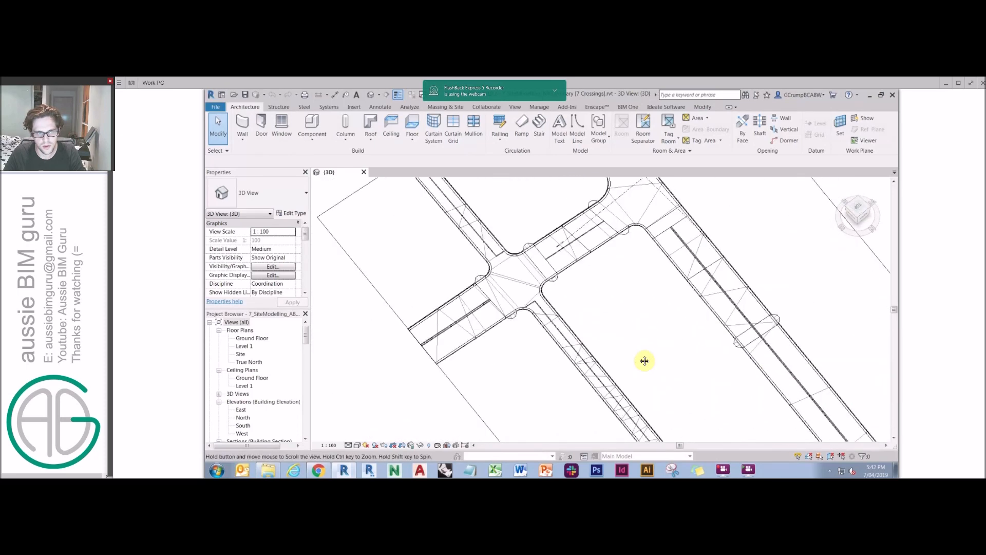
{"action": "scroll", "coordinate": [531, 334], "scroll_direction": "up", "scroll_amount": 5}
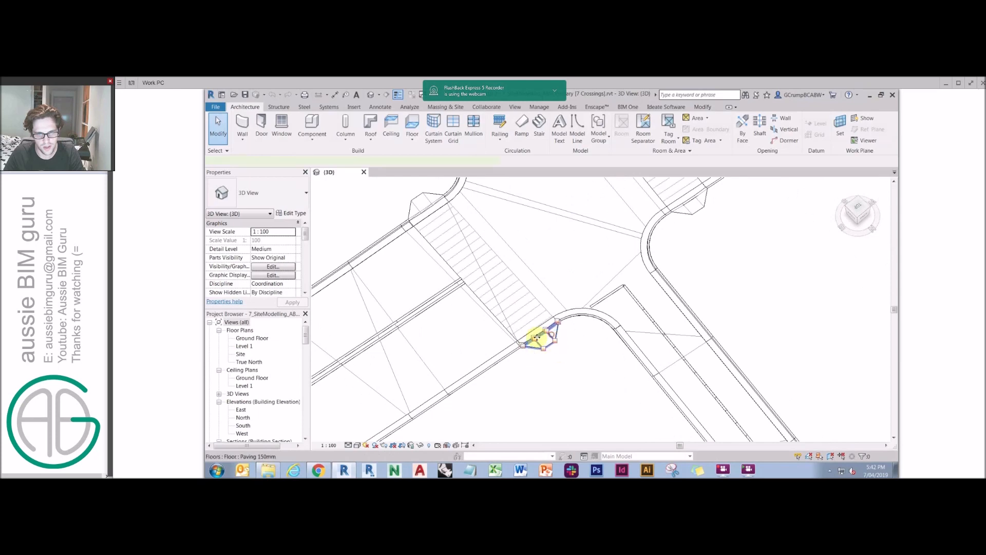
{"action": "left_click", "coordinate": [535, 336]}
{"action": "left_click", "coordinate": [588, 374]}
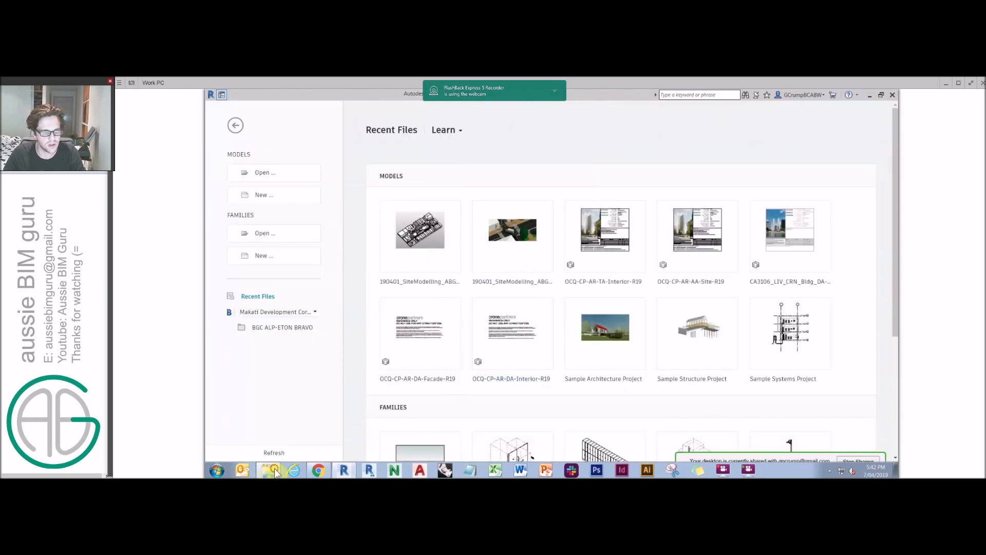
Step: Open the snapshot project 5_SiteModelling_ABG_Primary [5 Kerbs Done].rvt from the _Snapshots folder
{"action": "key", "text": "ctrl+o"}
{"action": "double_click", "coordinate": [504, 269]}
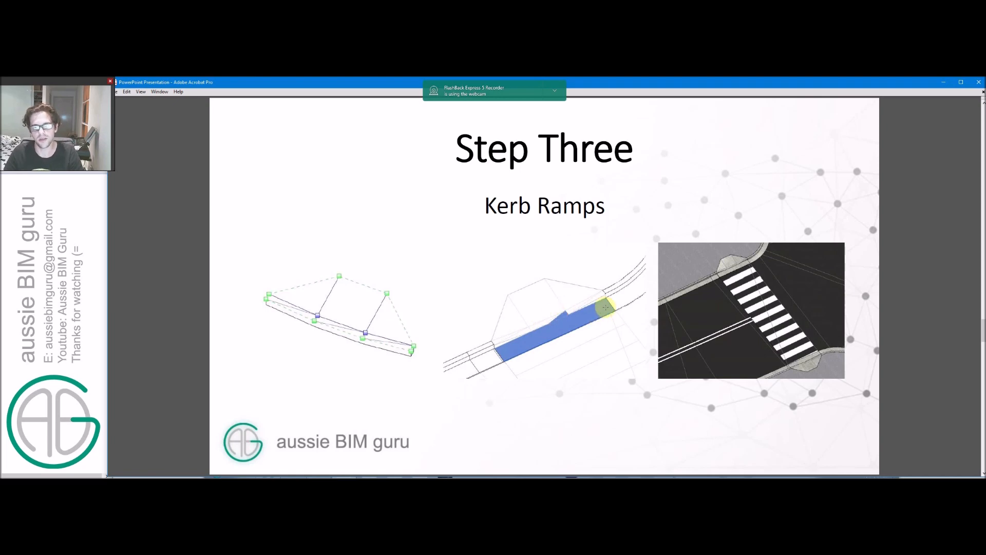
{"action": "left_click", "coordinate": [548, 255]}
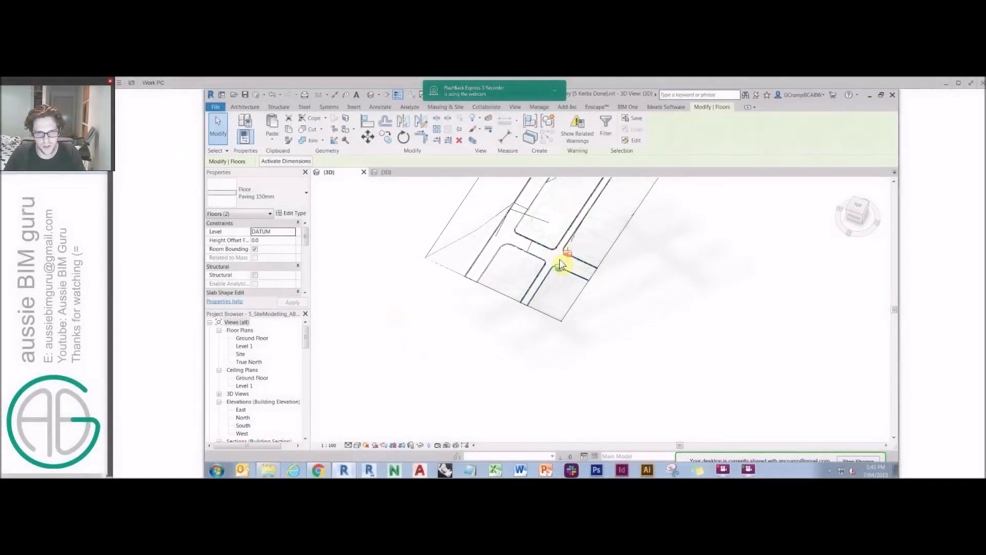
Step: Open the Section 1 view and look below the site surface
{"action": "scroll", "coordinate": [277, 354], "scroll_direction": "down", "scroll_amount": 3}
{"action": "left_click", "coordinate": [248, 386]}
{"action": "double_click", "coordinate": [248, 385]}
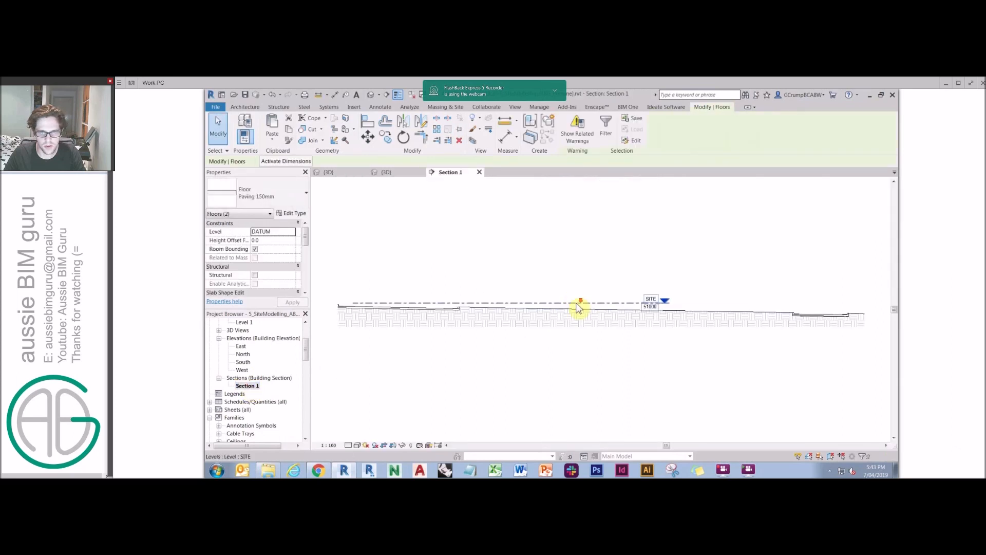
{"action": "scroll", "coordinate": [576, 304], "scroll_direction": "down", "scroll_amount": 2}
{"action": "middle_click_drag", "start_coordinate": [586, 363], "coordinate": [596, 234]}
{"action": "middle_click_drag", "start_coordinate": [591, 337], "coordinate": [599, 234]}
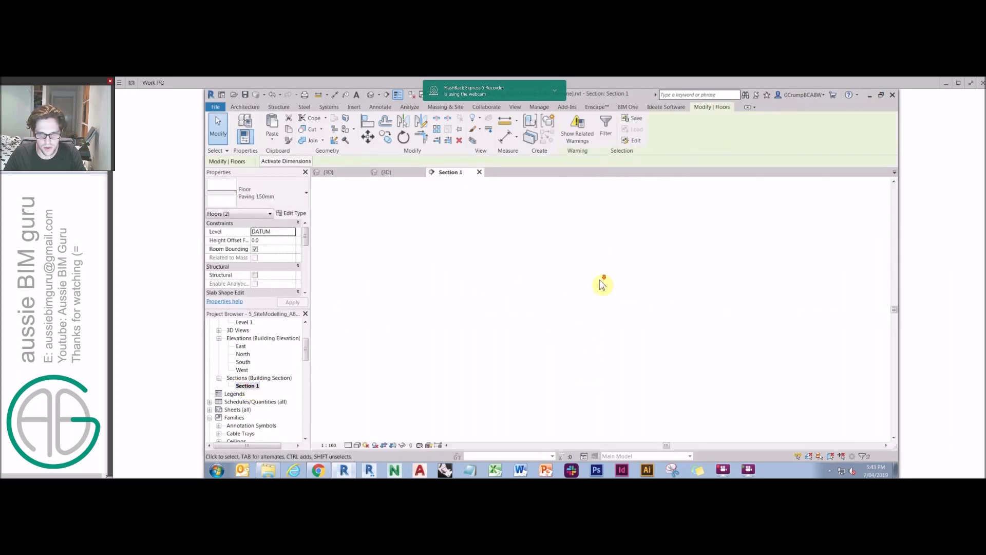
Step: Compare the DATUM and SITE levels in the section, then close the section view
{"action": "left_click", "coordinate": [590, 274]}
{"action": "left_click", "coordinate": [384, 445]}
{"action": "scroll", "coordinate": [591, 259], "scroll_direction": "up", "scroll_amount": 2}
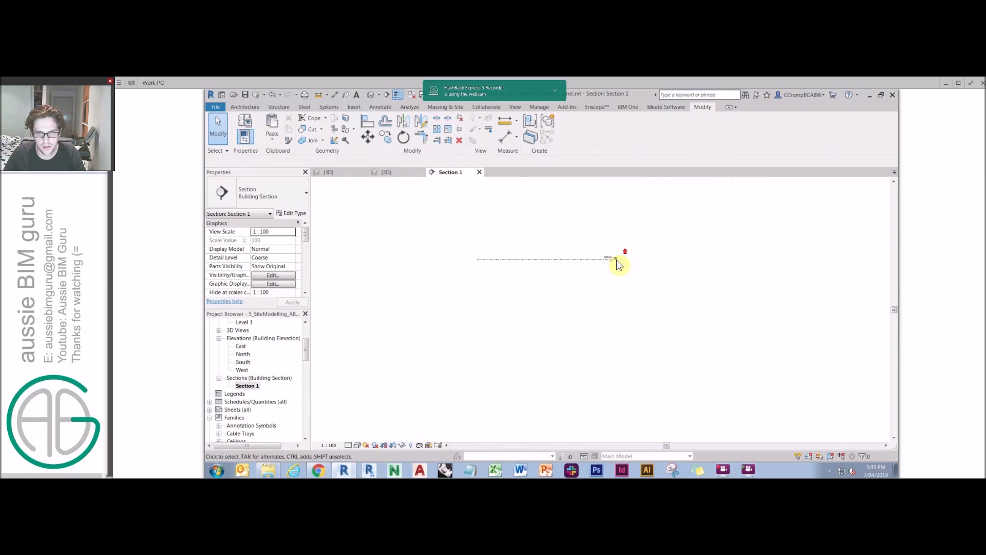
{"action": "scroll", "coordinate": [611, 262], "scroll_direction": "down", "scroll_amount": 4}
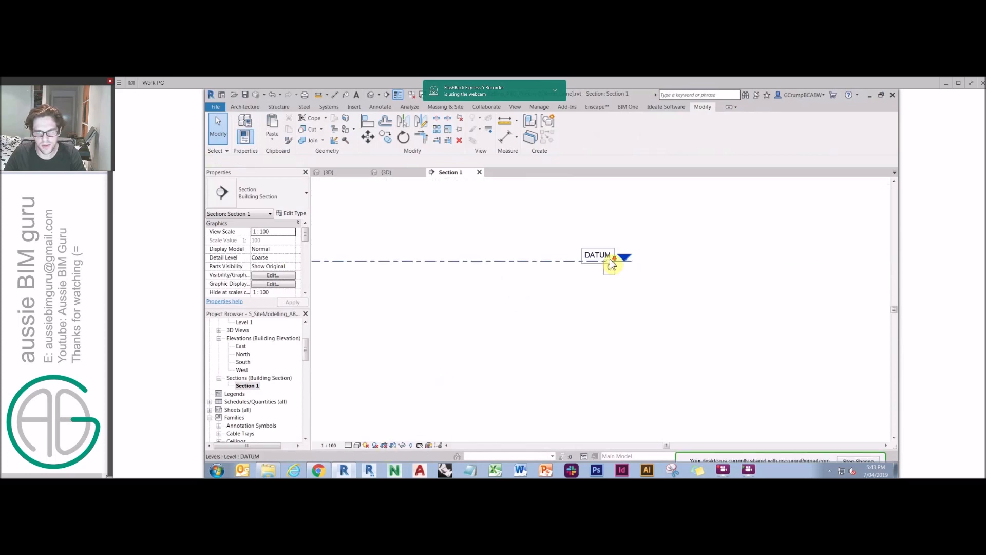
{"action": "scroll", "coordinate": [605, 282], "scroll_direction": "up", "scroll_amount": 4}
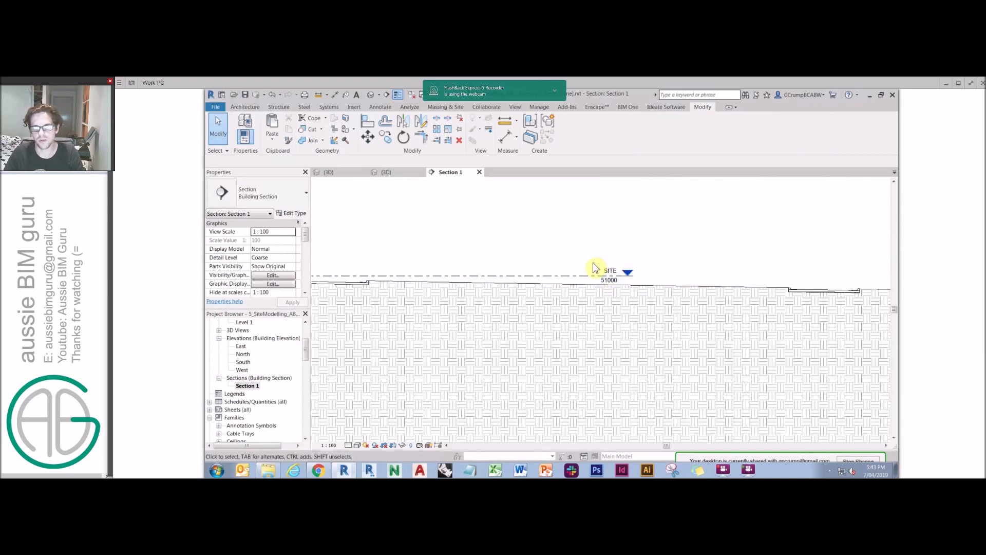
{"action": "scroll", "coordinate": [609, 272], "scroll_direction": "down", "scroll_amount": 1}
{"action": "middle_click_drag", "start_coordinate": [535, 266], "coordinate": [689, 259]}
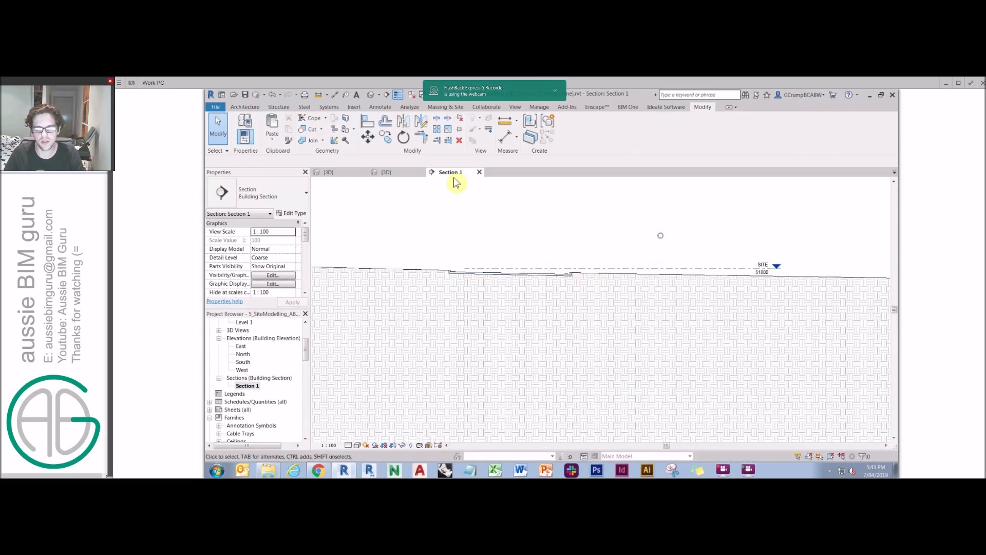
{"action": "left_click", "coordinate": [480, 173]}
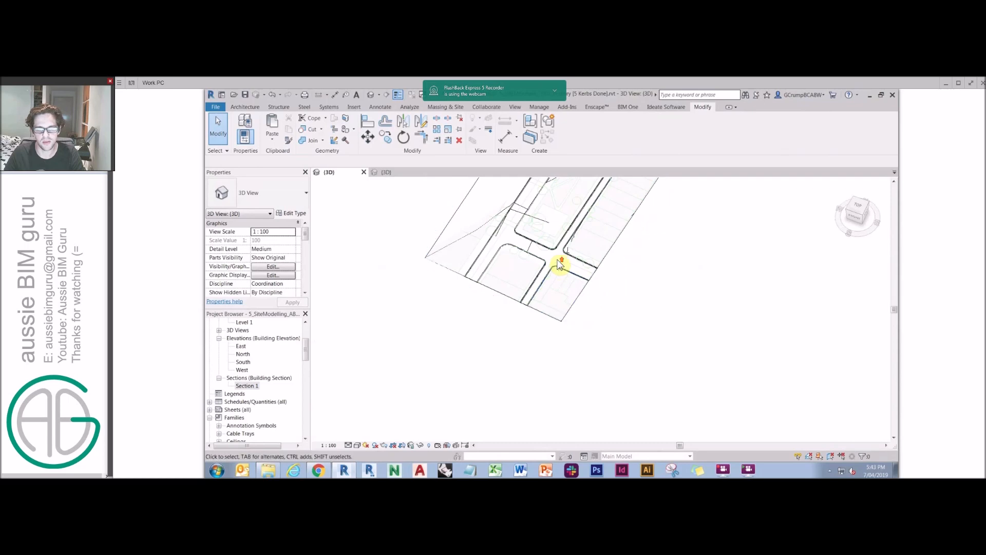
Step: Open the boundary sketch of the Paving 150mm kerb ramp floor at the intersection corner
{"action": "scroll", "coordinate": [565, 287], "scroll_direction": "up", "scroll_amount": 2}
{"action": "left_click", "coordinate": [591, 230]}
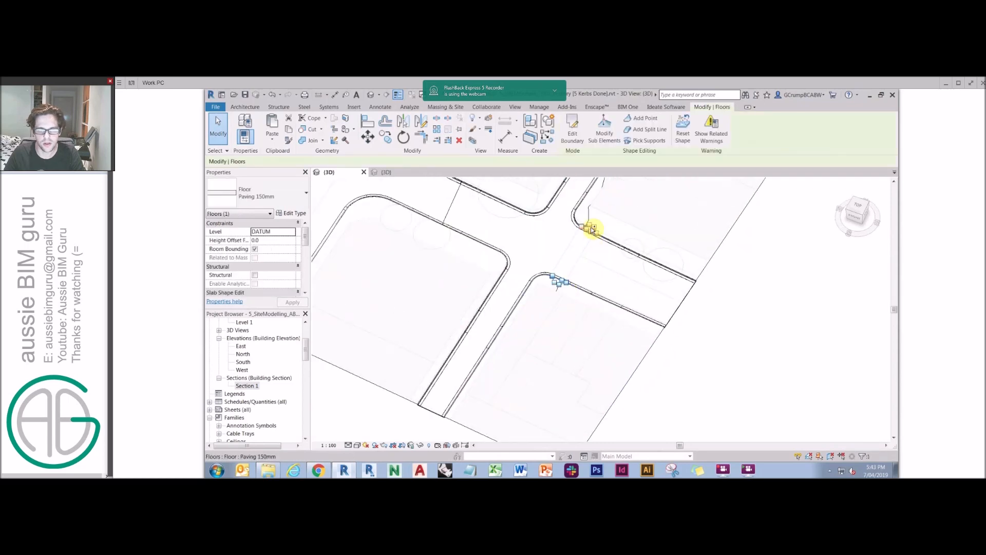
{"action": "scroll", "coordinate": [596, 233], "scroll_direction": "up", "scroll_amount": 6}
{"action": "left_click", "coordinate": [592, 218], "text": "ctrl"}
{"action": "left_click", "coordinate": [539, 133]}
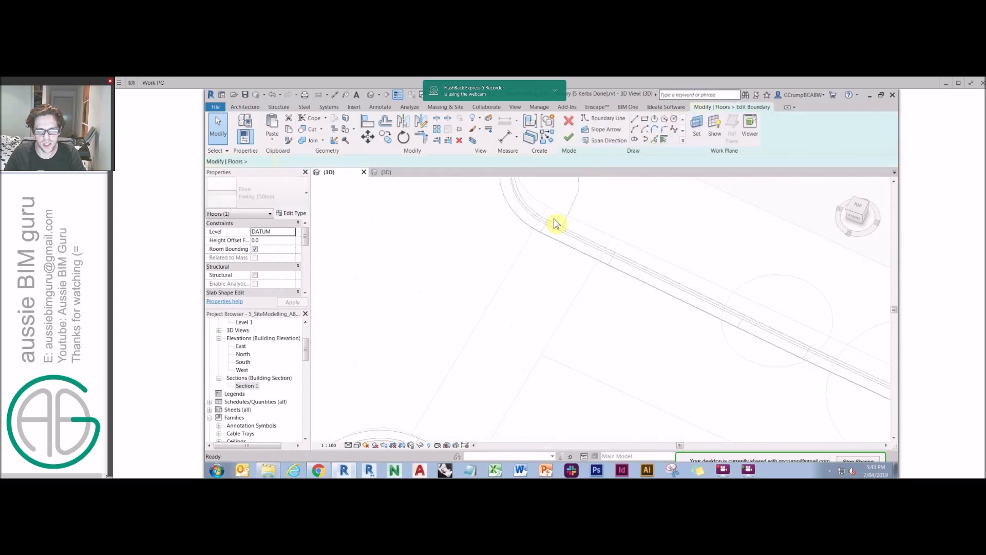
Step: Check the lengths of the ramp sketch's back, kerb-side and short end lines, then finish the boundary sketch
{"action": "scroll", "coordinate": [564, 225], "scroll_direction": "down", "scroll_amount": 2}
{"action": "scroll", "coordinate": [572, 391], "scroll_direction": "up", "scroll_amount": 4}
{"action": "left_click", "coordinate": [588, 376]}
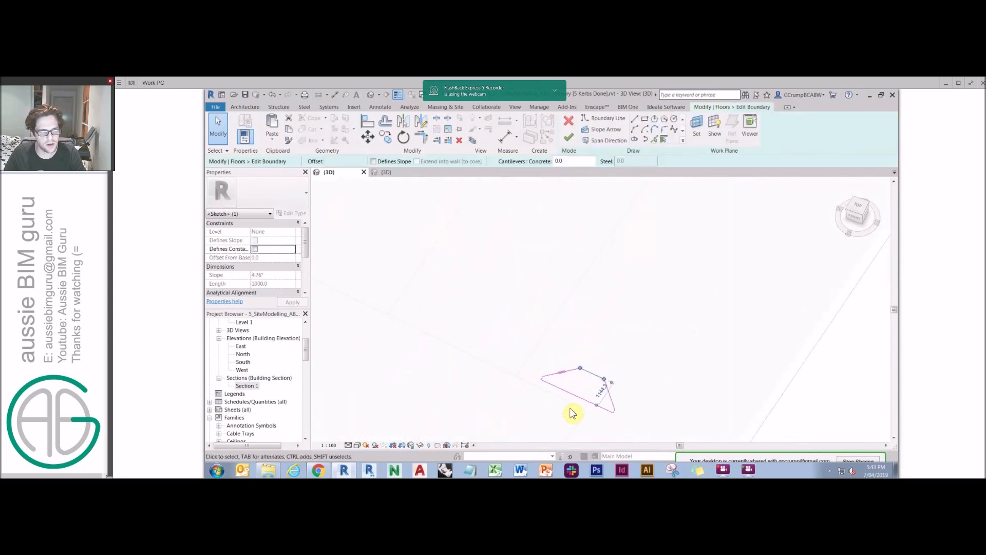
{"action": "left_click", "coordinate": [577, 397]}
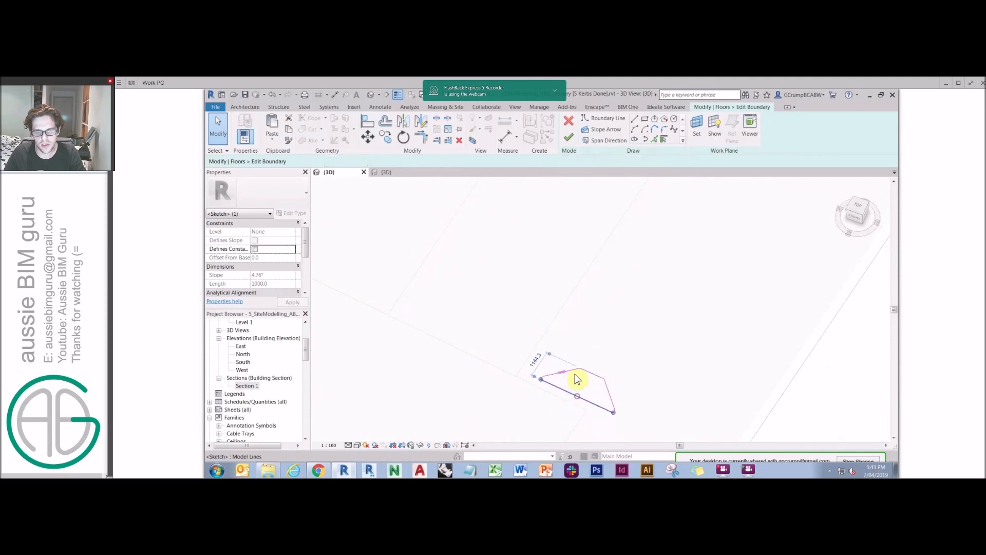
{"action": "left_click", "coordinate": [543, 380]}
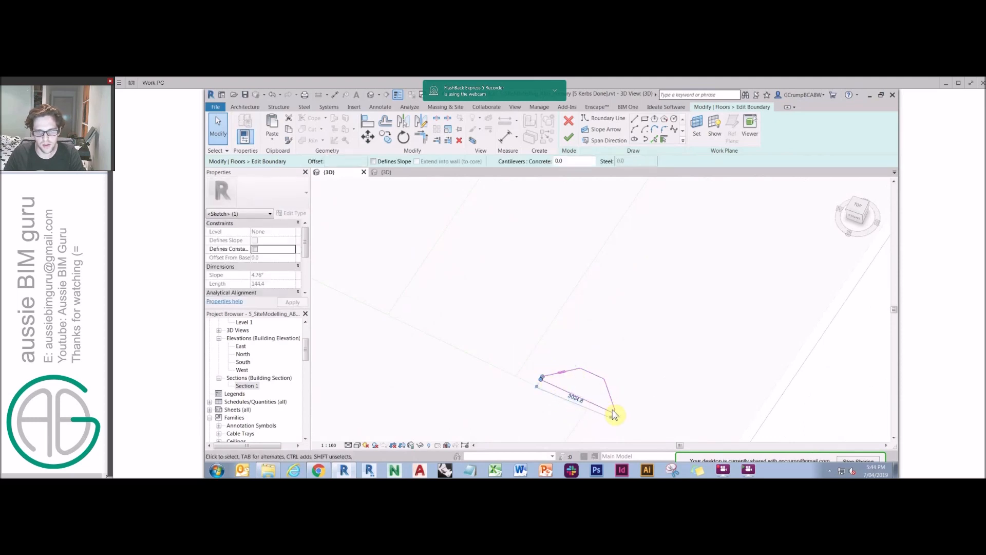
{"action": "scroll", "coordinate": [574, 330], "scroll_direction": "down", "scroll_amount": 4}
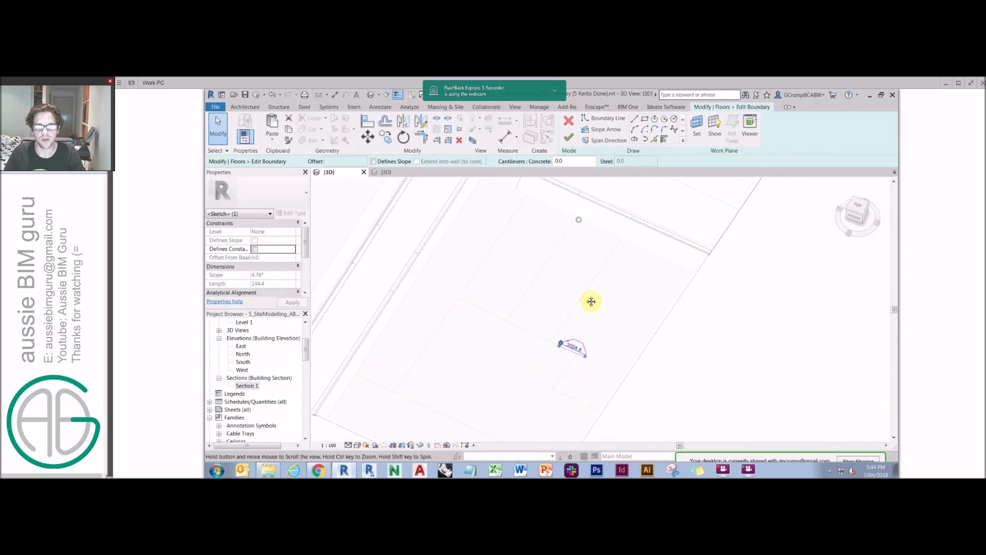
{"action": "left_click", "coordinate": [569, 137]}
Step: Start modifying the ramp floor's sub-elements and pick the shape points at one end of the kerb edge
{"action": "left_click", "coordinate": [601, 134]}
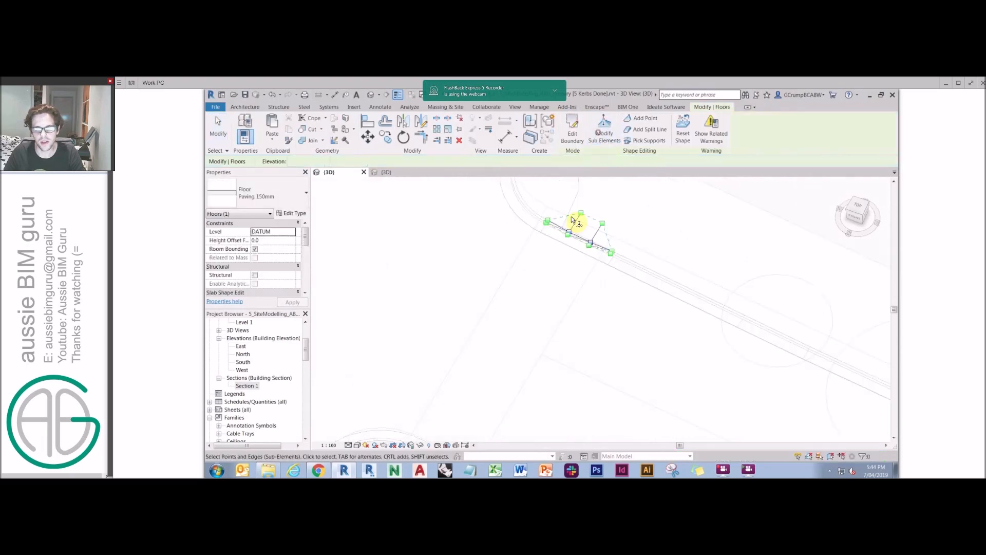
{"action": "scroll", "coordinate": [633, 315], "scroll_direction": "up", "scroll_amount": 4}
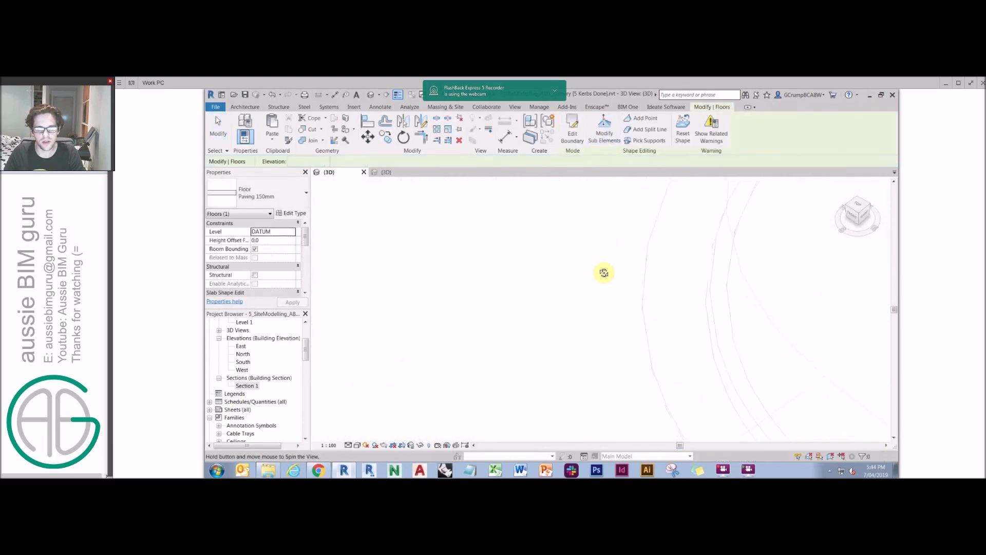
{"action": "middle_click_drag", "start_coordinate": [473, 184], "coordinate": [608, 251]}
{"action": "scroll", "coordinate": [671, 326], "scroll_direction": "up", "scroll_amount": 2}
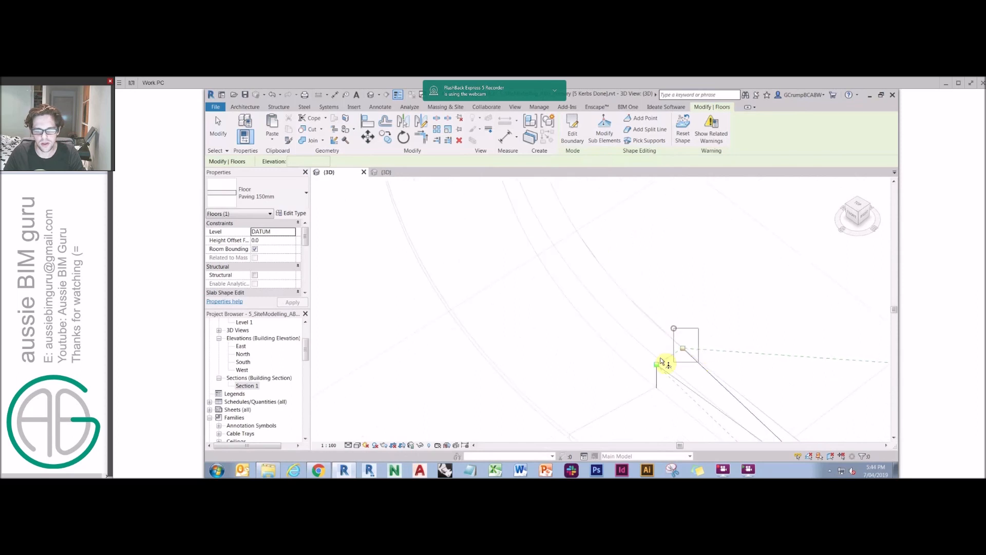
{"action": "left_click", "coordinate": [681, 347]}
{"action": "left_click", "coordinate": [656, 364]}
{"action": "scroll", "coordinate": [652, 356], "scroll_direction": "down", "scroll_amount": 1}
{"action": "middle_click_drag", "start_coordinate": [740, 354], "coordinate": [579, 288]}
Step: Check the elevations of the ramp floor's back corner points and the split-line points along the kerb, then leave shape editing
{"action": "left_click", "coordinate": [714, 298]}
{"action": "left_click_drag", "start_coordinate": [795, 346], "coordinate": [848, 419]}
{"action": "middle_click_drag", "start_coordinate": [790, 341], "coordinate": [748, 315]}
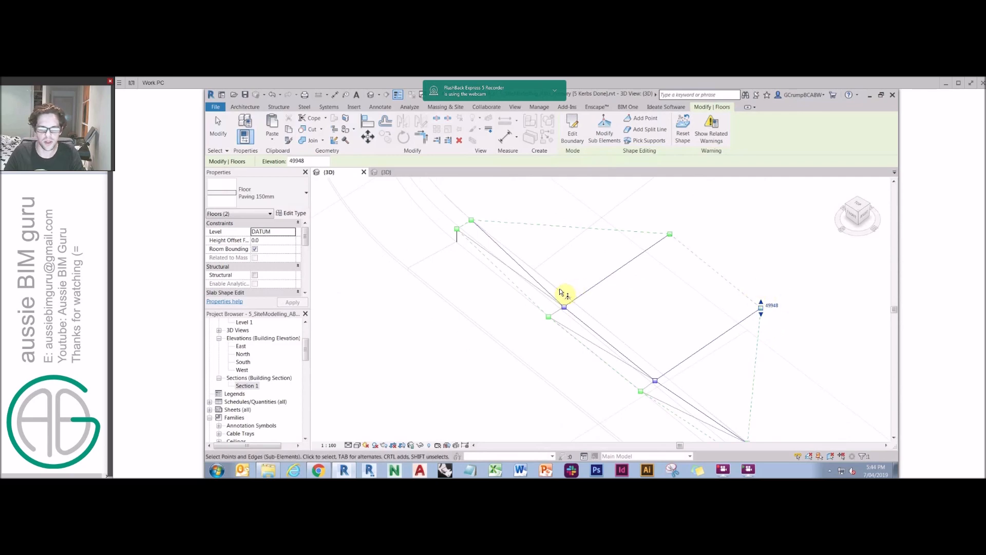
{"action": "left_click_drag", "start_coordinate": [531, 304], "coordinate": [553, 331]}
{"action": "left_click_drag", "start_coordinate": [557, 286], "coordinate": [577, 314]}
{"action": "middle_click_drag", "start_coordinate": [650, 378], "coordinate": [633, 260]}
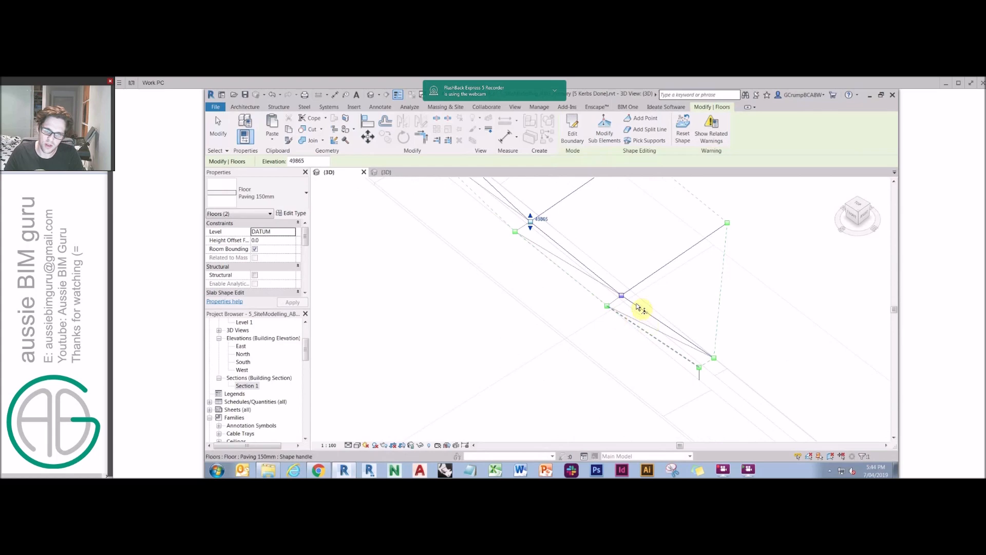
{"action": "left_click", "coordinate": [747, 216]}
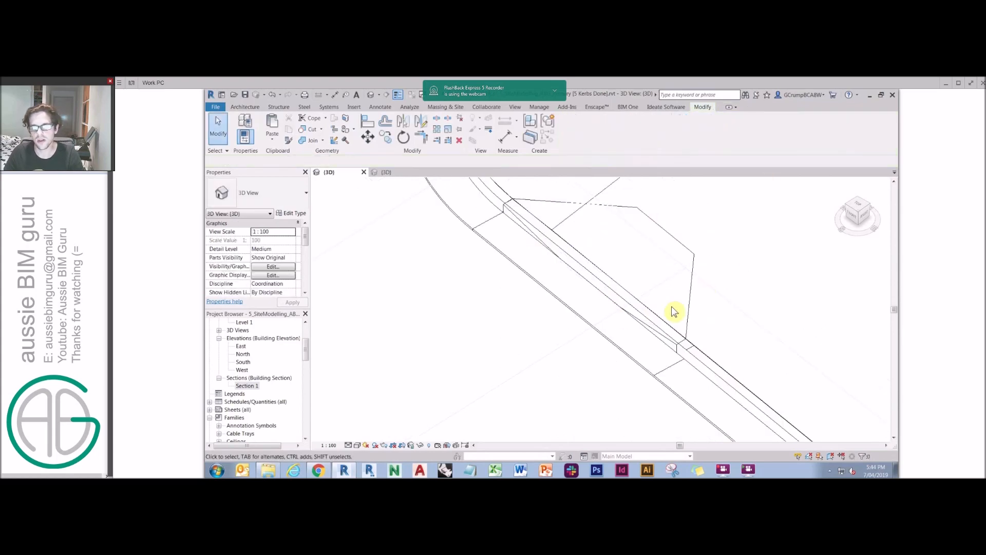
Step: Edit the in-place kerb model beside the ramp and copy its sweep with a distance of 0
{"action": "left_click", "coordinate": [691, 354]}
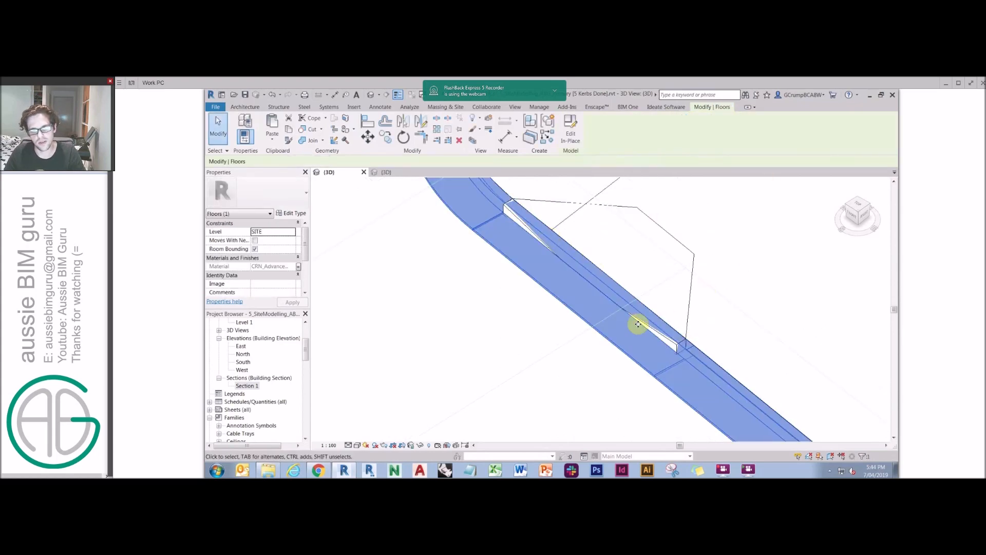
{"action": "left_click", "coordinate": [571, 131]}
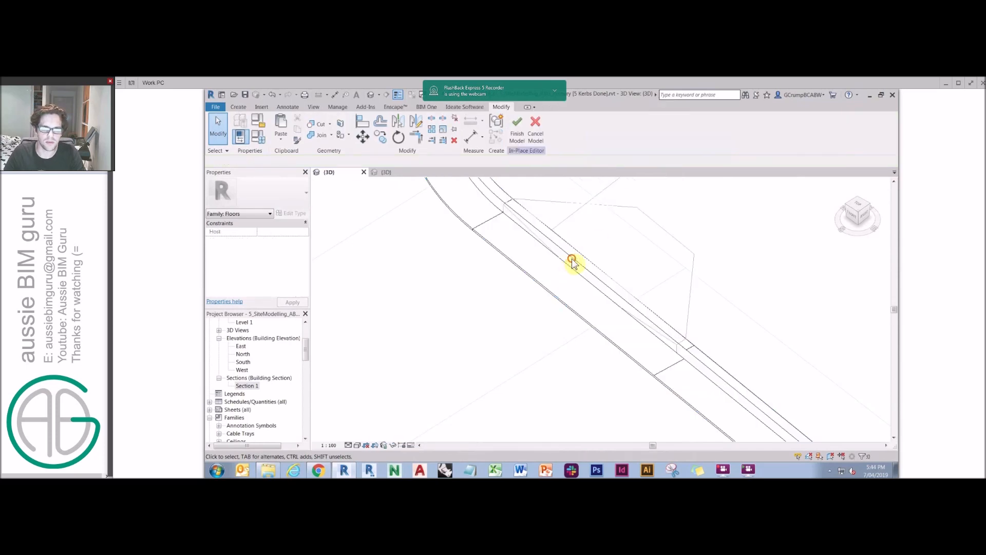
{"action": "left_click", "coordinate": [573, 263]}
{"action": "scroll", "coordinate": [596, 248], "scroll_direction": "down", "scroll_amount": 3}
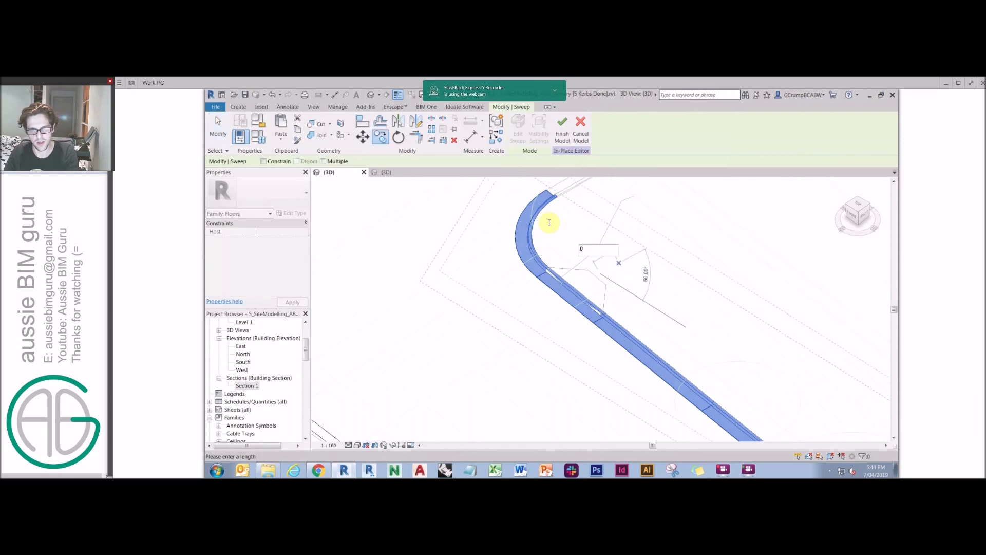
Step: Edit the copied kerb sweep's path, deleting the straight segments along and beyond the ramp to keep only the corner curve, and finish it
{"action": "left_click", "coordinate": [519, 141]}
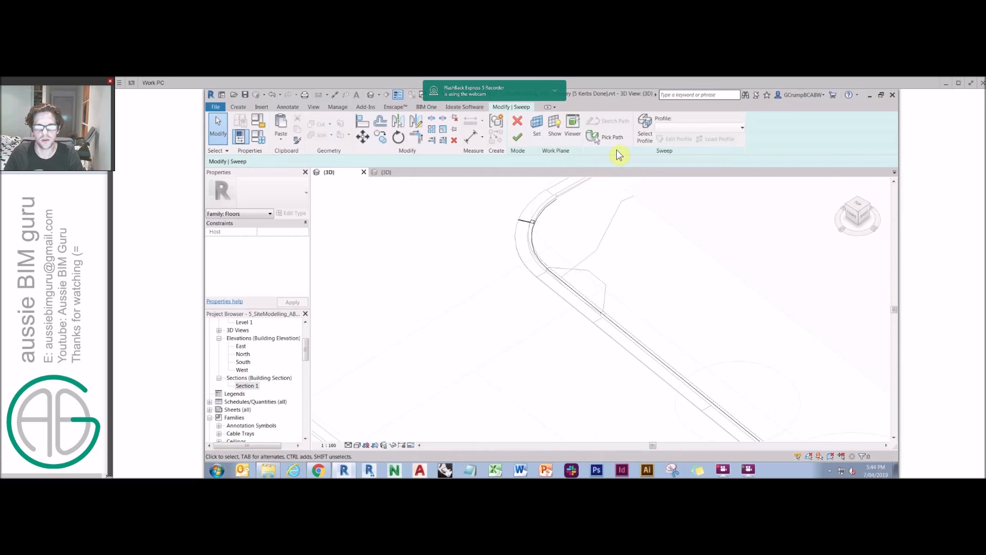
{"action": "left_click", "coordinate": [617, 141]}
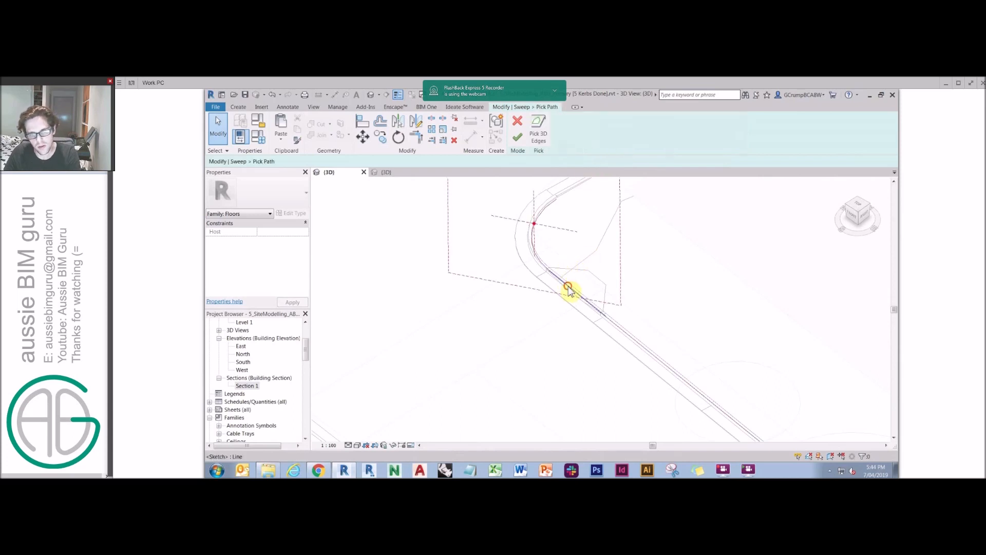
{"action": "scroll", "coordinate": [577, 273], "scroll_direction": "down", "scroll_amount": 5}
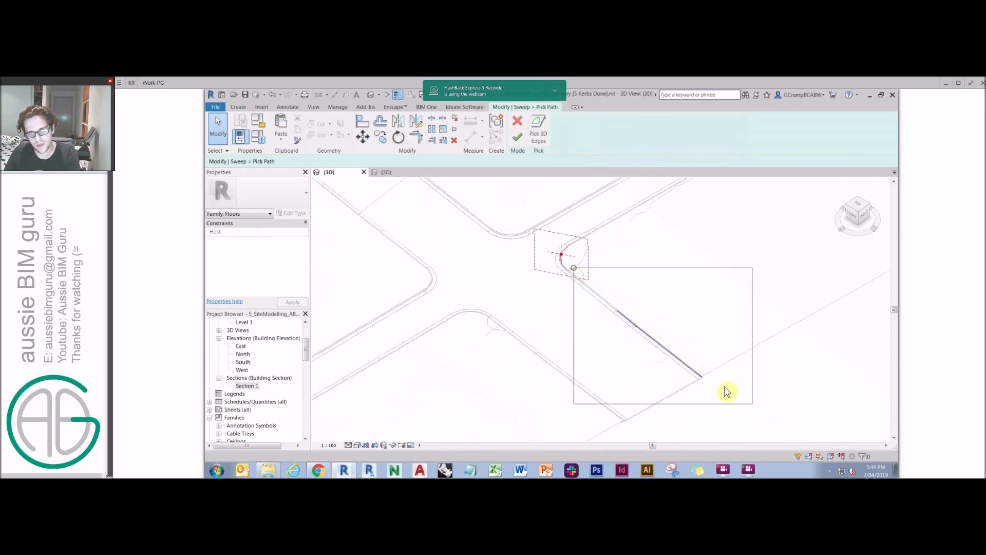
{"action": "scroll", "coordinate": [561, 277], "scroll_direction": "up", "scroll_amount": 5}
{"action": "left_click", "coordinate": [591, 276]}
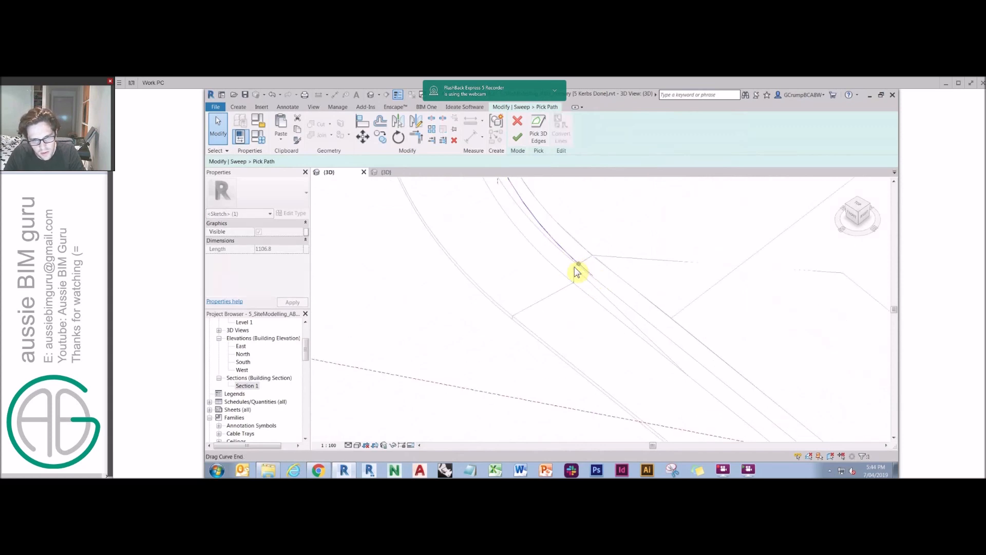
{"action": "left_click", "coordinate": [518, 136]}
{"action": "left_click", "coordinate": [517, 136]}
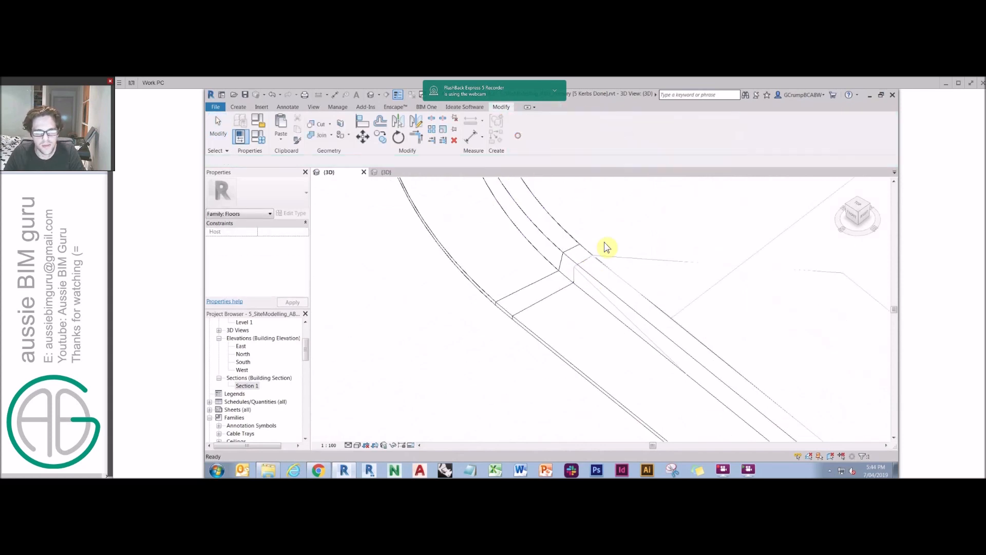
Step: Reopen the corner sweep's path, stretch its ramp-side end to the near edge of the kerb ramp, and finish the sweep
{"action": "left_click", "coordinate": [613, 240]}
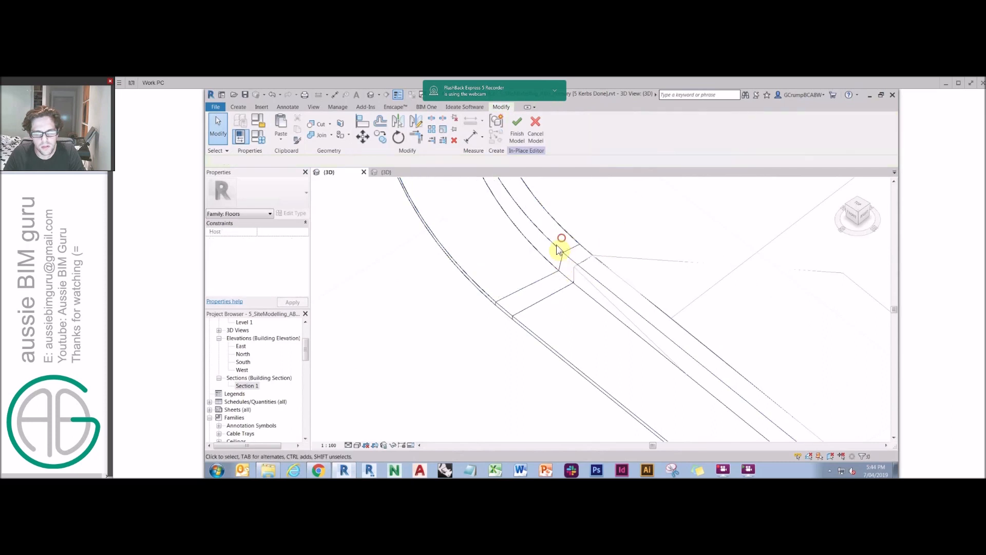
{"action": "left_click", "coordinate": [560, 250]}
{"action": "scroll", "coordinate": [565, 255], "scroll_direction": "down", "scroll_amount": 2}
{"action": "middle_click_drag", "start_coordinate": [565, 255], "coordinate": [607, 264], "text": "shift"}
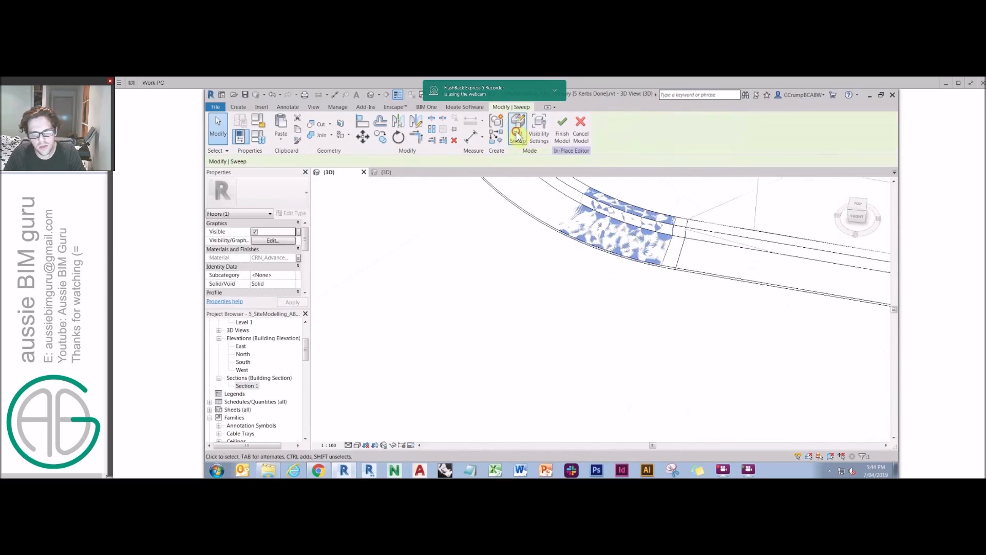
{"action": "left_click", "coordinate": [615, 138]}
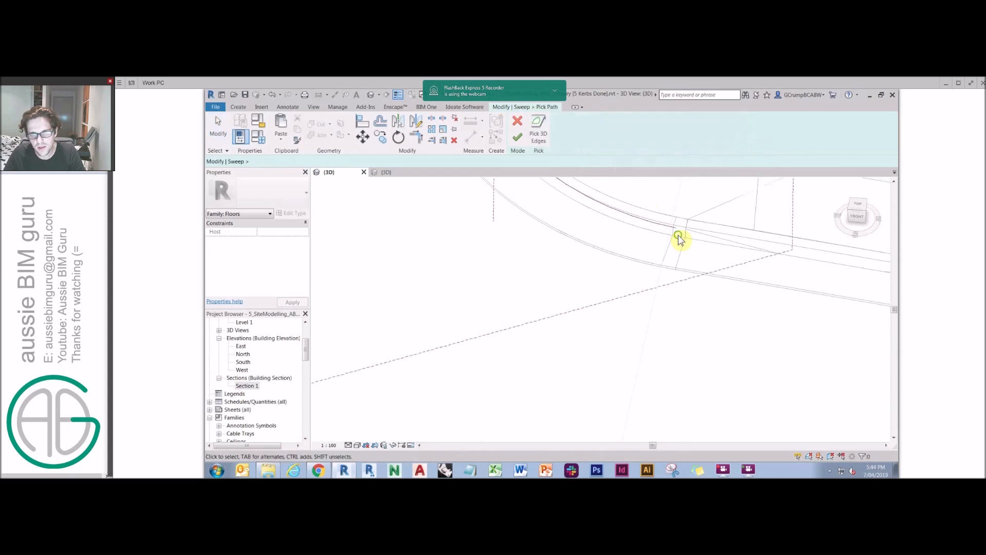
{"action": "left_click", "coordinate": [673, 223]}
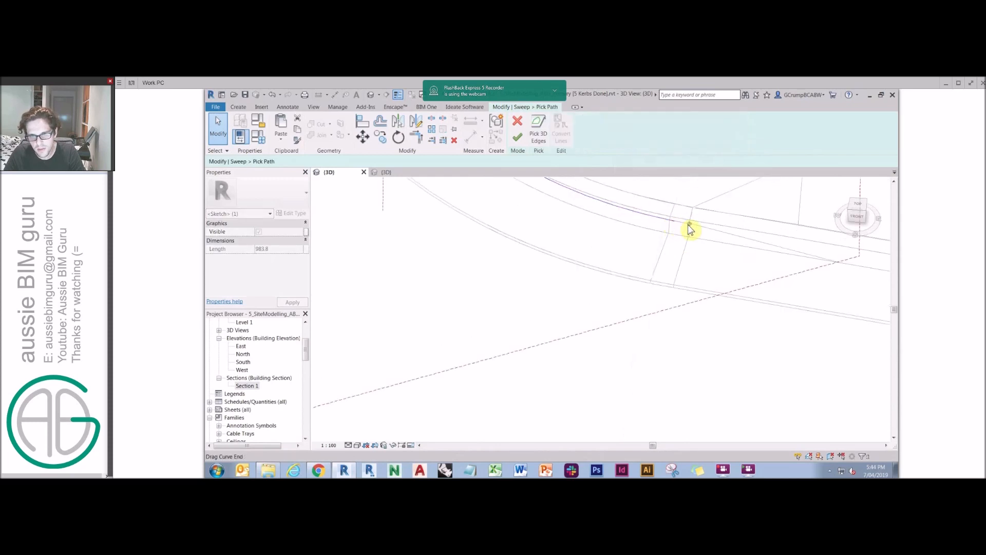
{"action": "left_click", "coordinate": [688, 227]}
{"action": "left_click", "coordinate": [517, 137]}
Step: Copy the remaining full-length kerb sweep in place with a distance of 0
{"action": "scroll", "coordinate": [548, 246], "scroll_direction": "down", "scroll_amount": 3}
{"action": "left_click", "coordinate": [630, 263]}
{"action": "key", "text": "c"}
{"action": "key", "text": "o"}
{"action": "scroll", "coordinate": [639, 266], "scroll_direction": "up", "scroll_amount": 2}
{"action": "left_click", "coordinate": [635, 262]}
{"action": "key", "text": "Escape"}
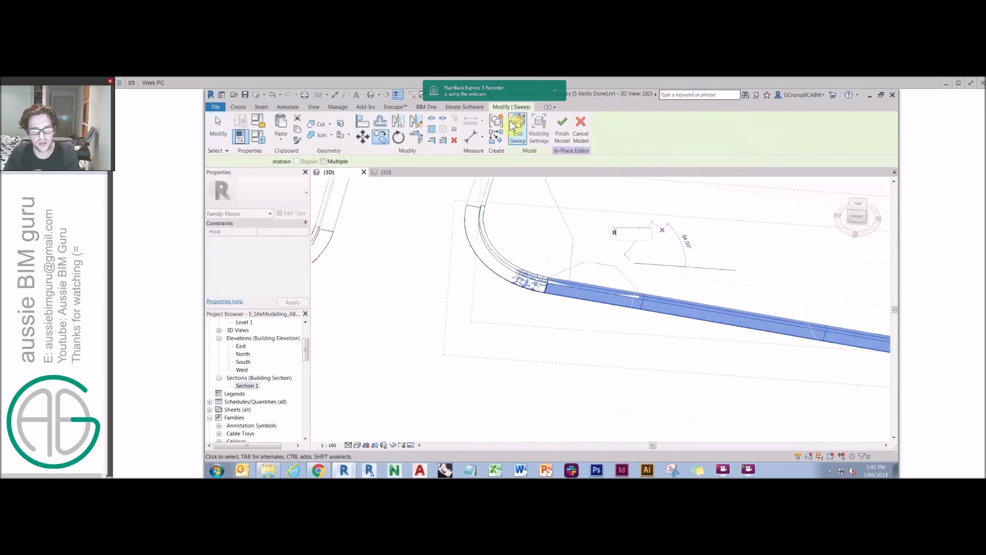
Step: Edit this sweep's path, removing the corner curve and ramp segment and setting its start at the ramp's far edge, and finish it
{"action": "left_click", "coordinate": [518, 128]}
{"action": "left_click", "coordinate": [605, 137]}
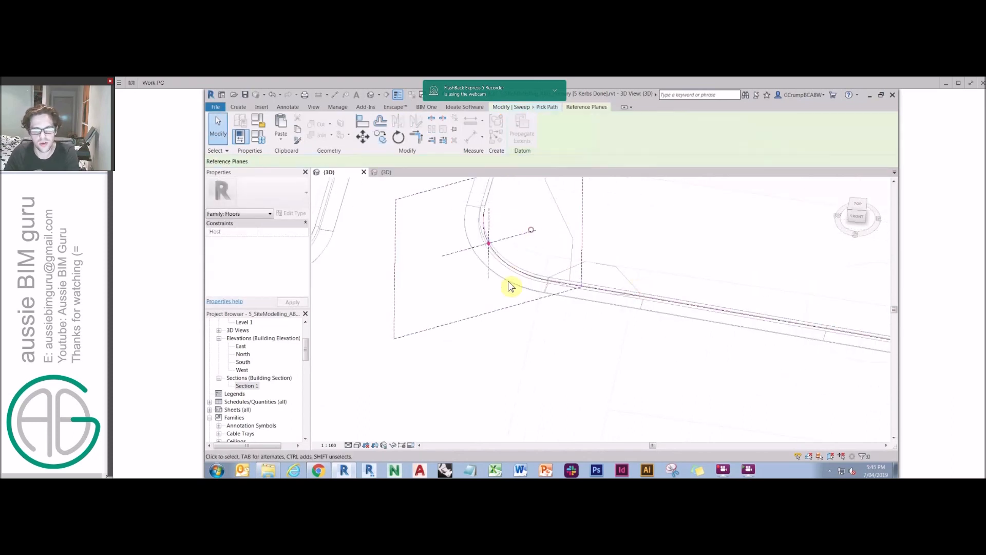
{"action": "left_click", "coordinate": [632, 301]}
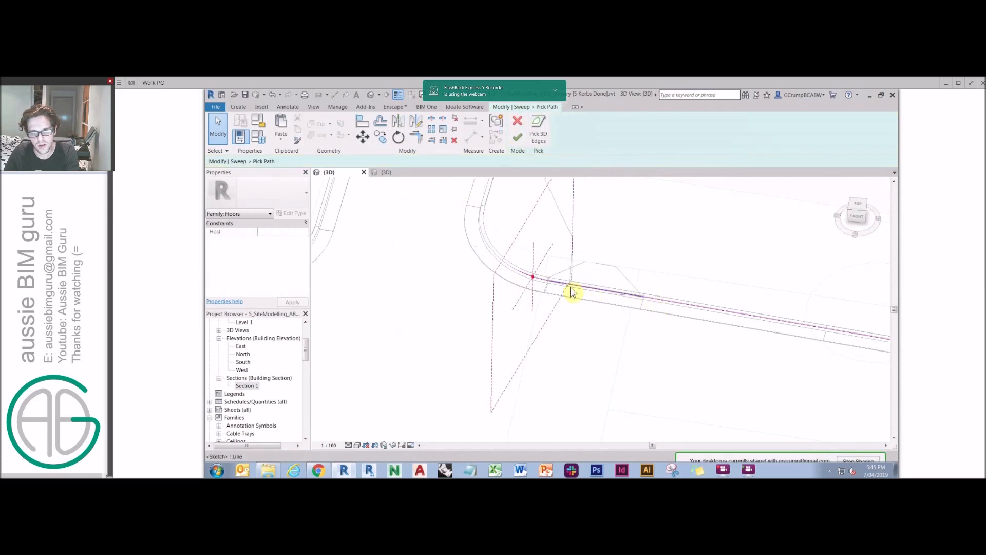
{"action": "key", "text": "Delete"}
{"action": "left_click", "coordinate": [617, 290]}
{"action": "scroll", "coordinate": [558, 290], "scroll_direction": "up", "scroll_amount": 2}
{"action": "left_click", "coordinate": [549, 277]}
{"action": "left_click_drag", "start_coordinate": [542, 277], "coordinate": [704, 304]}
{"action": "scroll", "coordinate": [708, 307], "scroll_direction": "up", "scroll_amount": 2}
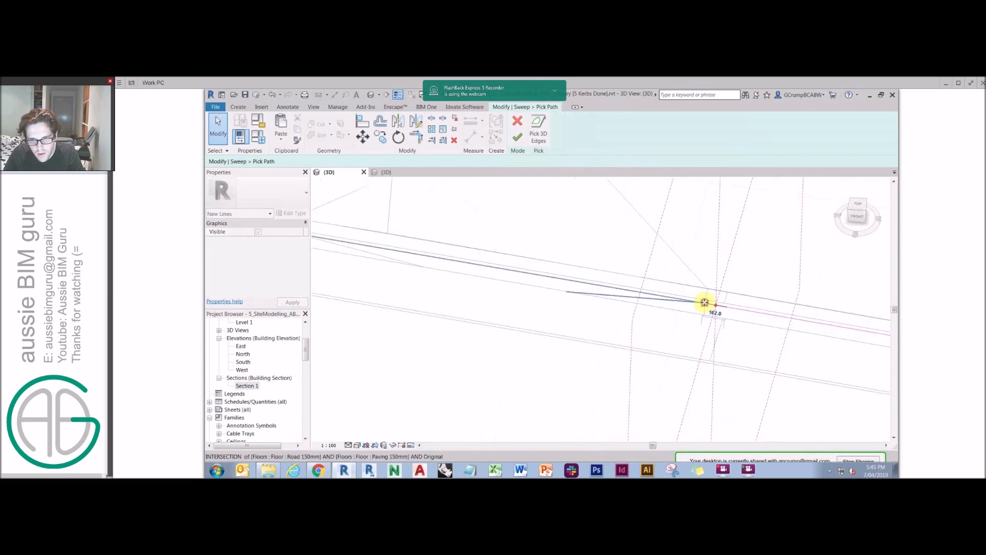
{"action": "left_click", "coordinate": [517, 137]}
{"action": "left_click", "coordinate": [515, 137]}
Step: Edit the path of the overlapping sweep at the ramp, deleting the corner curve and the straight segments beyond the ramp
{"action": "left_click", "coordinate": [605, 255]}
{"action": "scroll", "coordinate": [638, 264], "scroll_direction": "down", "scroll_amount": 3}
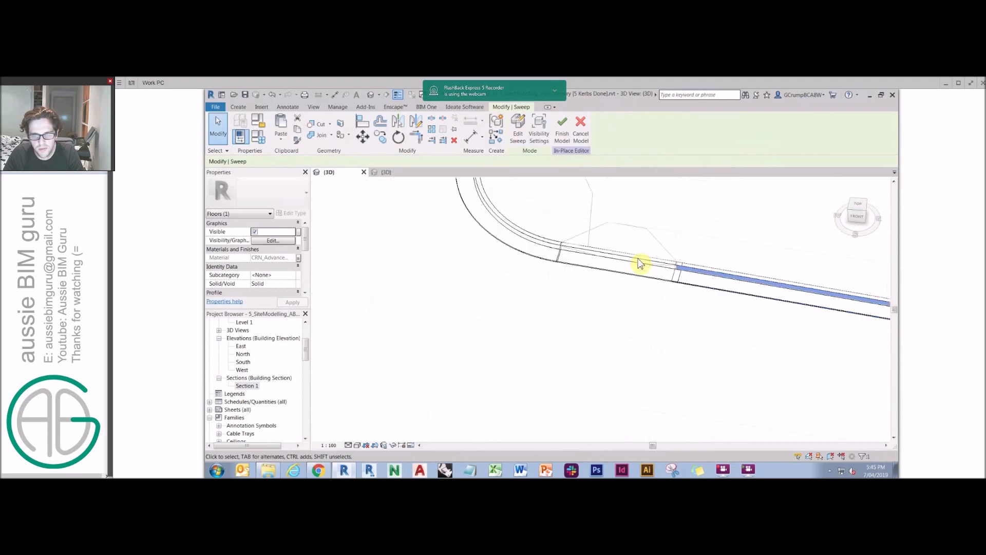
{"action": "left_click", "coordinate": [525, 133]}
{"action": "left_click", "coordinate": [596, 136]}
{"action": "scroll", "coordinate": [604, 274], "scroll_direction": "up", "scroll_amount": 2}
{"action": "scroll", "coordinate": [604, 274], "scroll_direction": "down", "scroll_amount": 1}
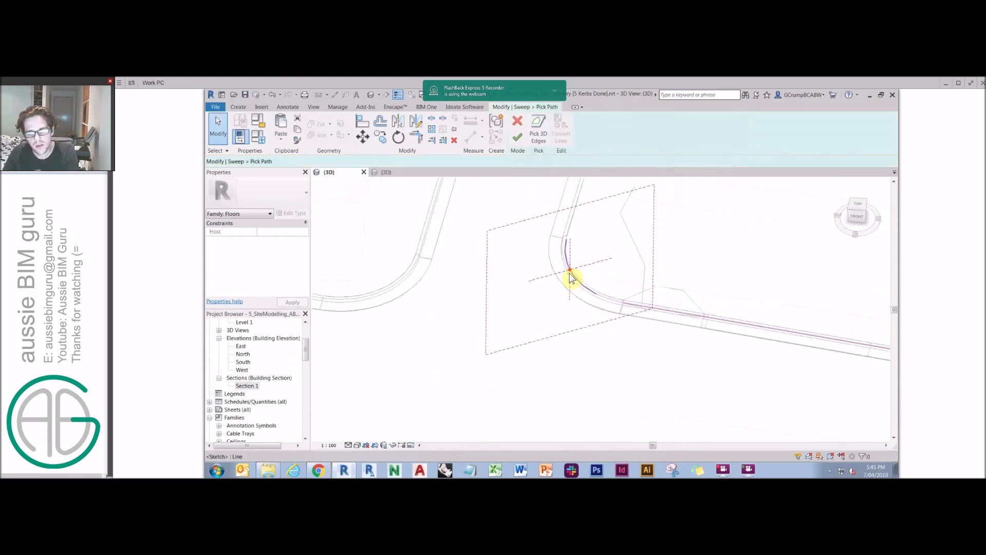
{"action": "key", "text": "Delete"}
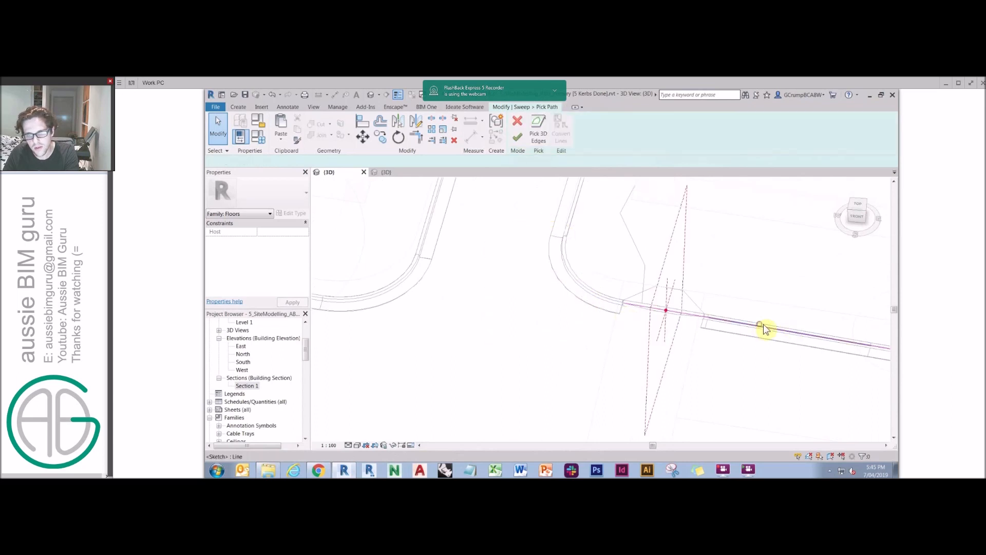
{"action": "middle_click_drag", "start_coordinate": [704, 308], "coordinate": [639, 297]}
{"action": "scroll", "coordinate": [684, 326], "scroll_direction": "down", "scroll_amount": 4}
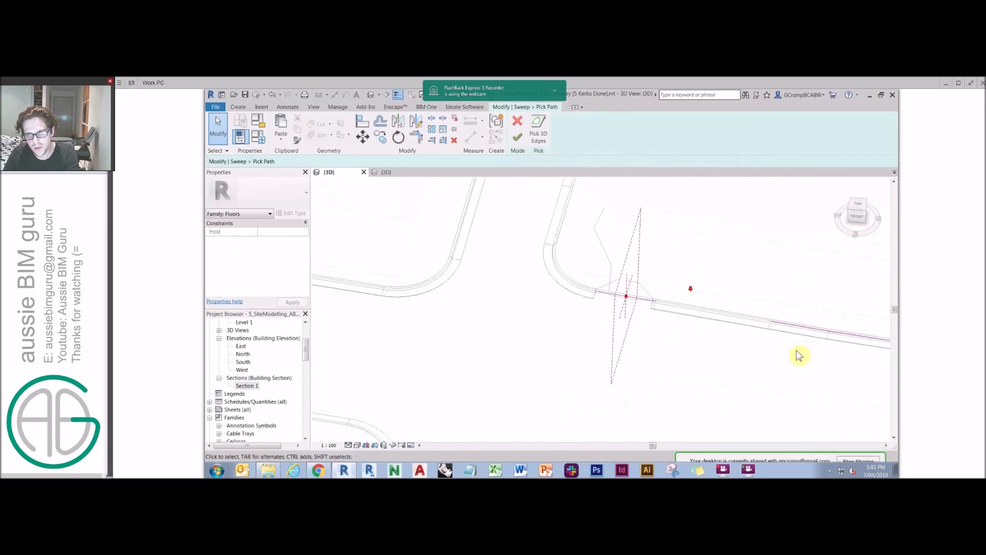
{"action": "left_click", "coordinate": [600, 283]}
{"action": "key", "text": "Escape"}
Step: Adjust the end of the ramp path segment to meet the neighbouring kerb sweep and finish the ramp sweep
{"action": "scroll", "coordinate": [599, 283], "scroll_direction": "up", "scroll_amount": 5}
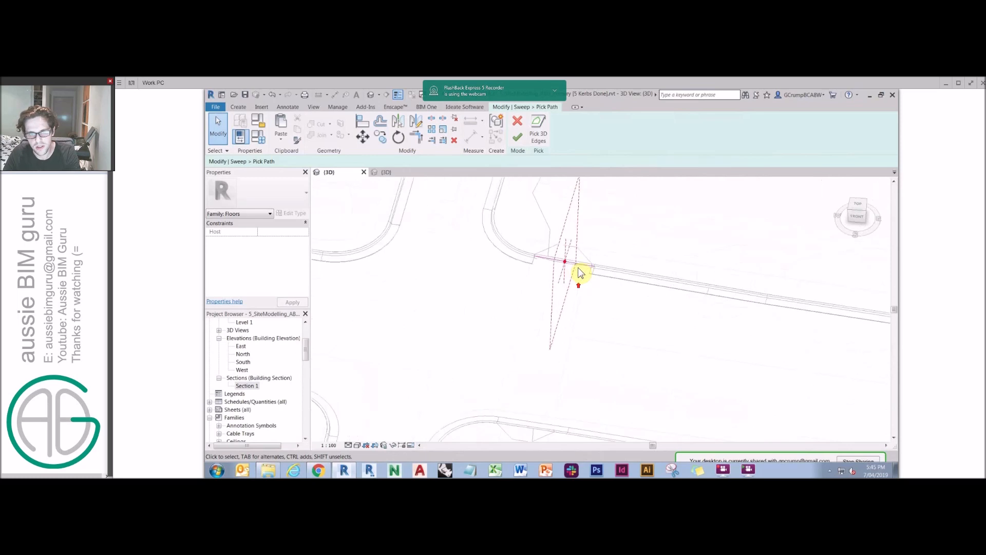
{"action": "left_click", "coordinate": [653, 272]}
{"action": "mouse_move", "coordinate": [652, 271]}
{"action": "left_mouse_down"}
{"action": "mouse_move", "coordinate": [623, 260]}
{"action": "mouse_move", "coordinate": [628, 268]}
{"action": "left_mouse_up"}
{"action": "mouse_move", "coordinate": [629, 271]}
{"action": "middle_mouse_down", "text": "shift"}
{"action": "mouse_move", "coordinate": [656, 271]}
{"action": "mouse_move", "coordinate": [654, 221]}
{"action": "mouse_move", "coordinate": [627, 209]}
{"action": "middle_mouse_up", "text": "shift"}
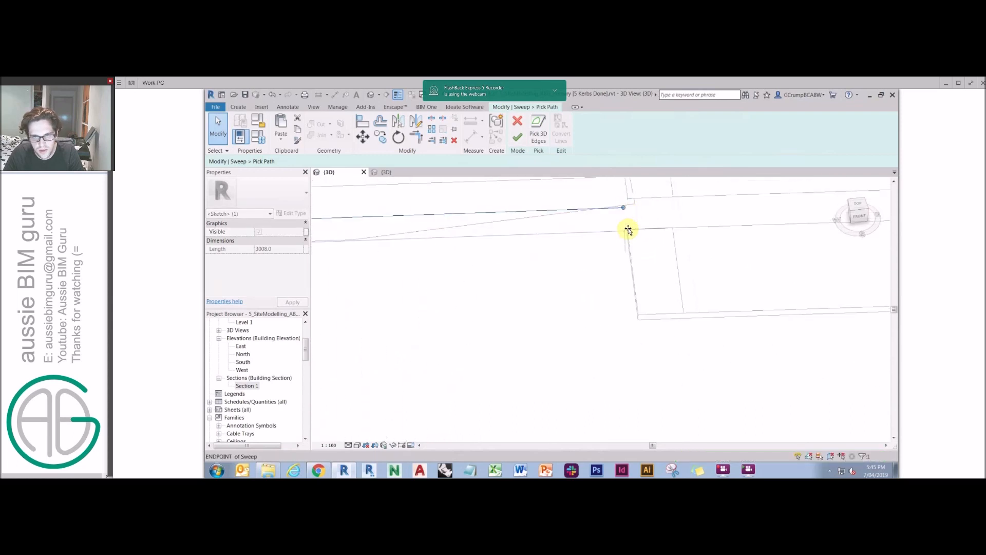
{"action": "middle_click_drag", "start_coordinate": [635, 241], "coordinate": [515, 137], "text": "shift"}
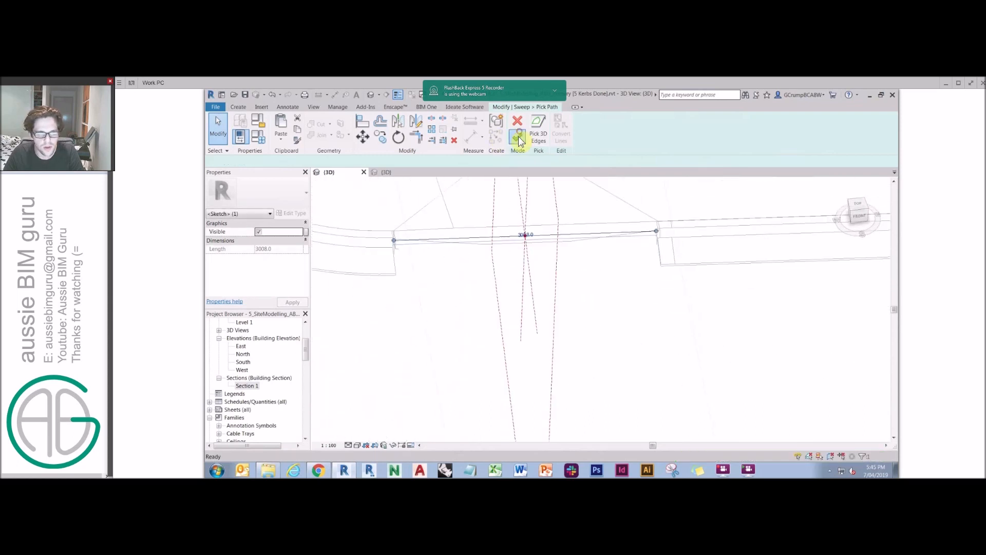
{"action": "left_click", "coordinate": [517, 137]}
{"action": "left_click", "coordinate": [679, 132]}
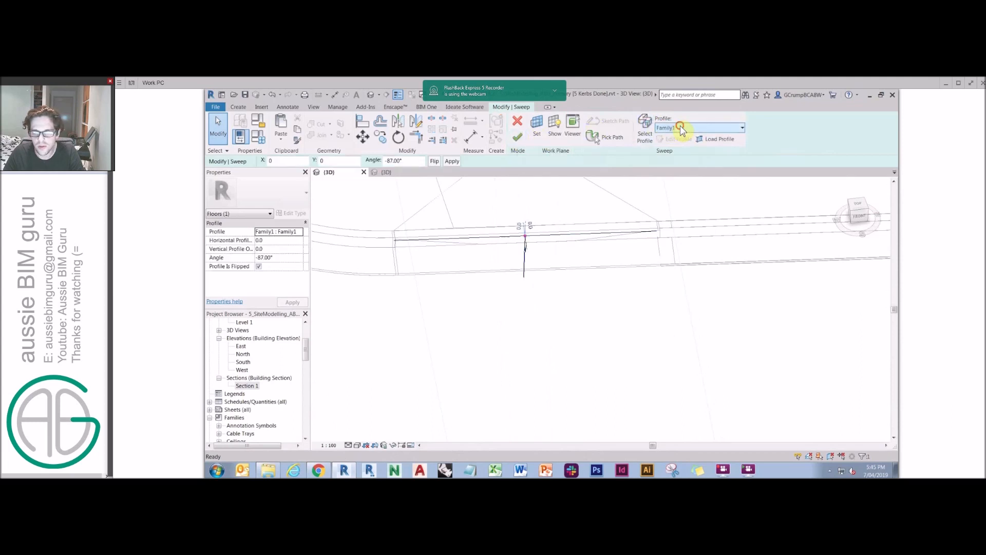
{"action": "left_click", "coordinate": [667, 139]}
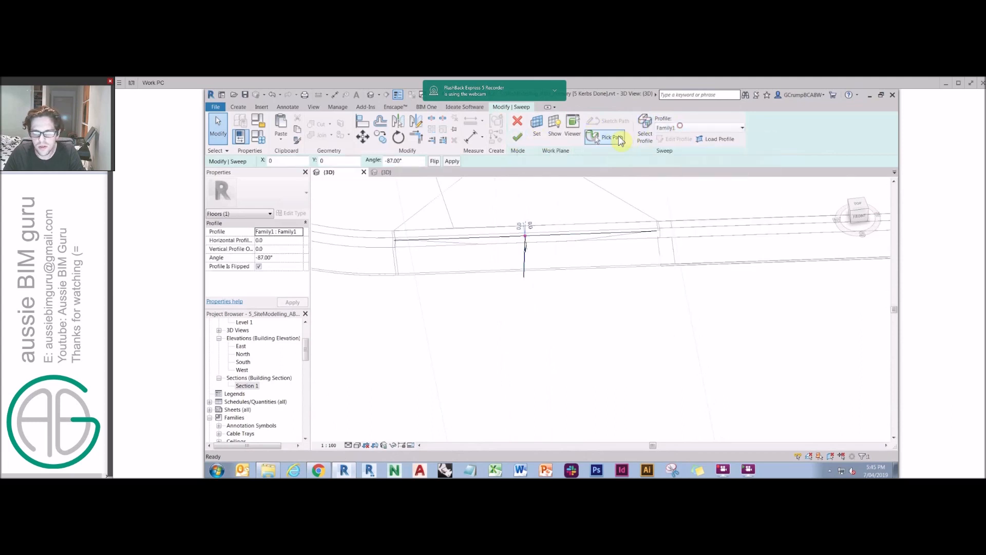
{"action": "left_click", "coordinate": [522, 137]}
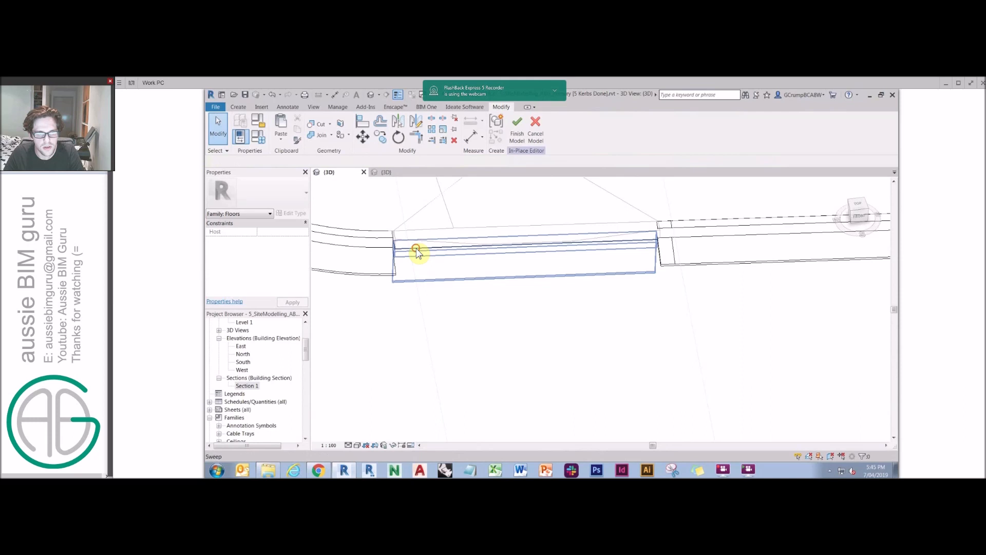
{"action": "left_click", "coordinate": [416, 252]}
{"action": "middle_click_drag", "start_coordinate": [498, 240], "coordinate": [524, 222], "text": "shift"}
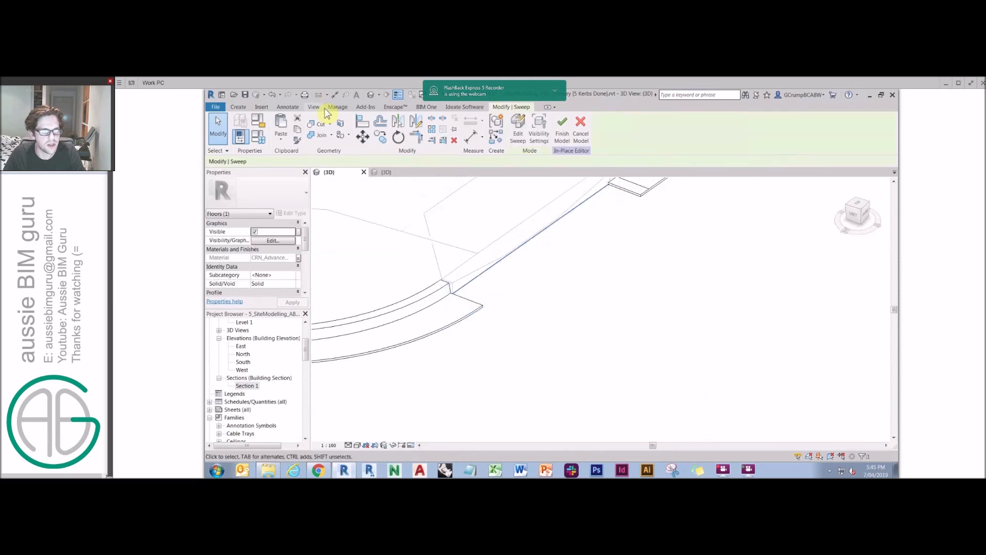
{"action": "left_click", "coordinate": [261, 108]}
{"action": "left_click", "coordinate": [570, 131]}
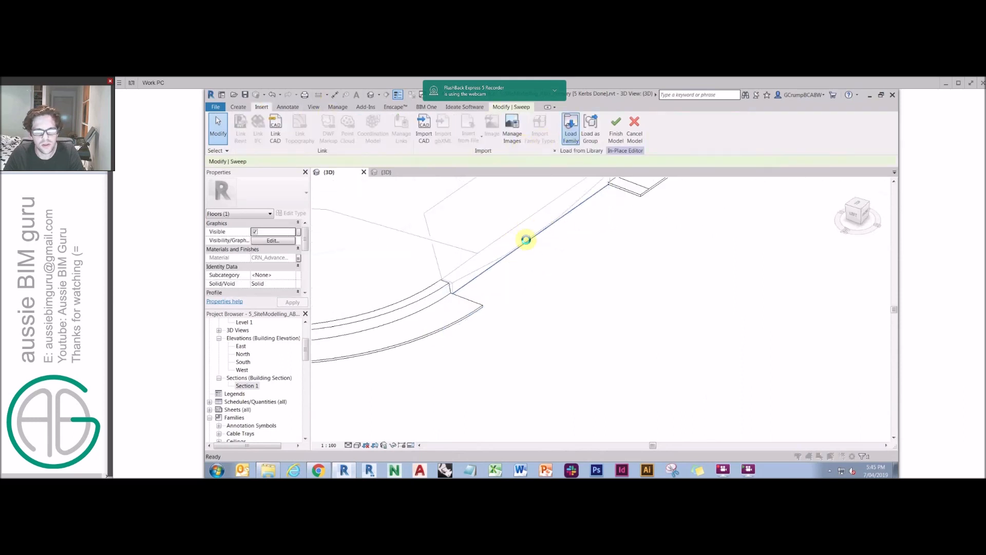
{"action": "scroll", "coordinate": [494, 346], "scroll_direction": "down", "scroll_amount": 5}
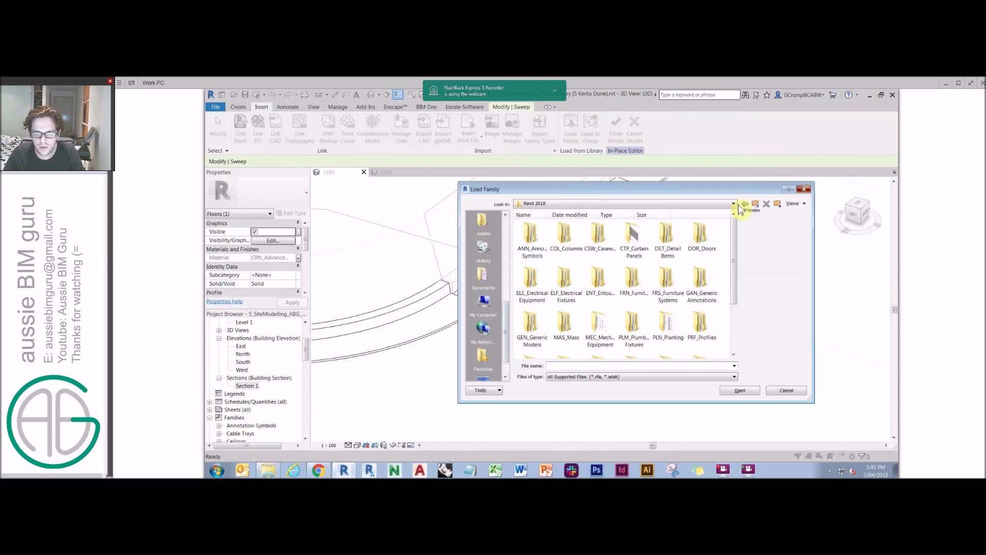
{"action": "key", "text": "Escape"}
{"action": "key", "text": "Escape"}
Step: Switch to Windows Explorer and open ABG_Kerb Profile2.rfa from the Profiles folder of ABG Site
{"action": "left_click", "coordinate": [267, 470]}
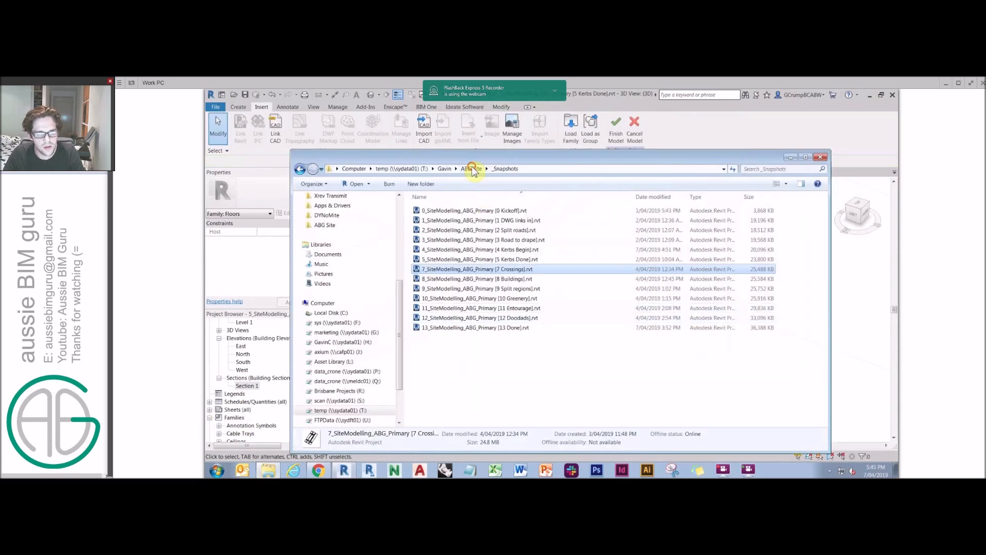
{"action": "left_click", "coordinate": [471, 170]}
{"action": "double_click", "coordinate": [431, 298]}
{"action": "double_click", "coordinate": [464, 222]}
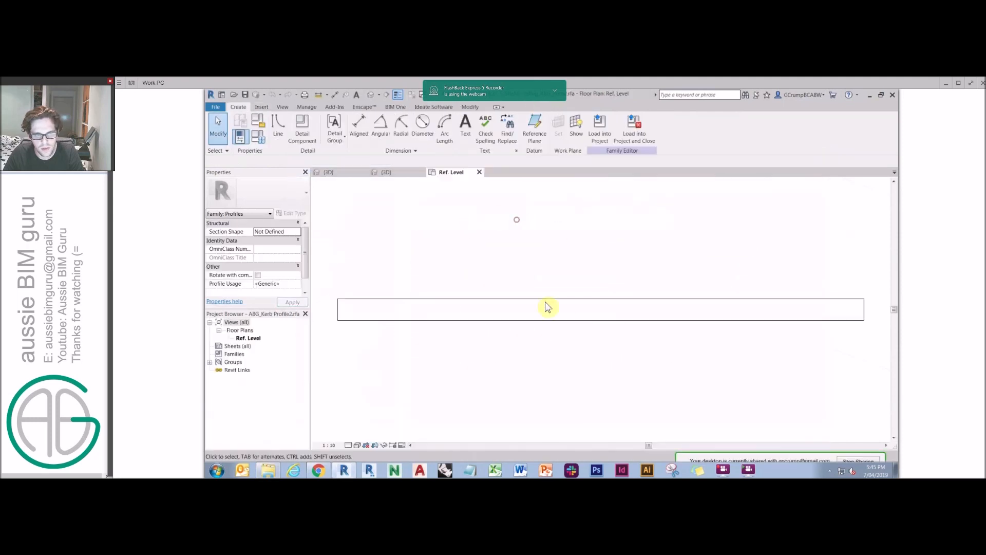
Step: Open ABG_Kerb Profile.rfa from the Profiles folder to view its shape, and close it again
{"action": "left_click", "coordinate": [267, 470]}
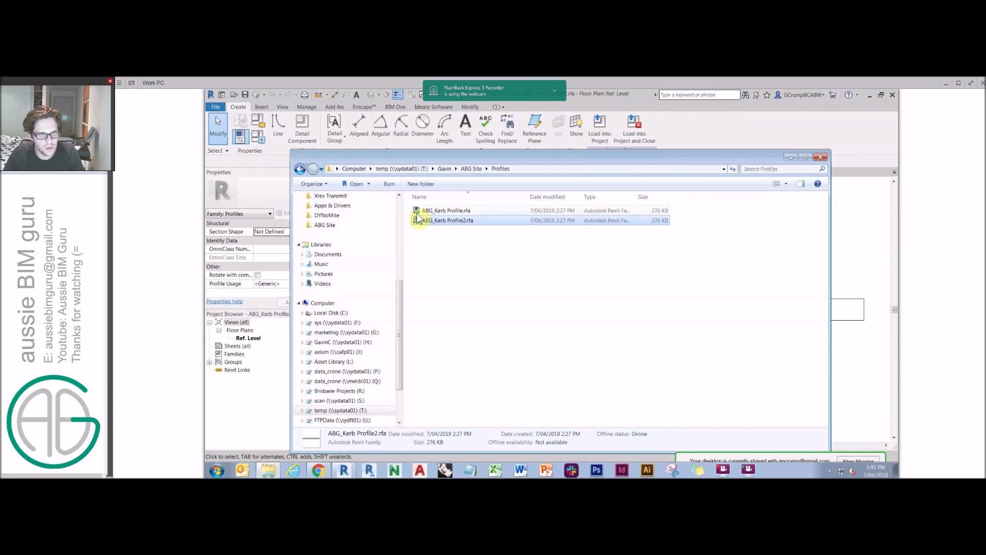
{"action": "double_click", "coordinate": [417, 214]}
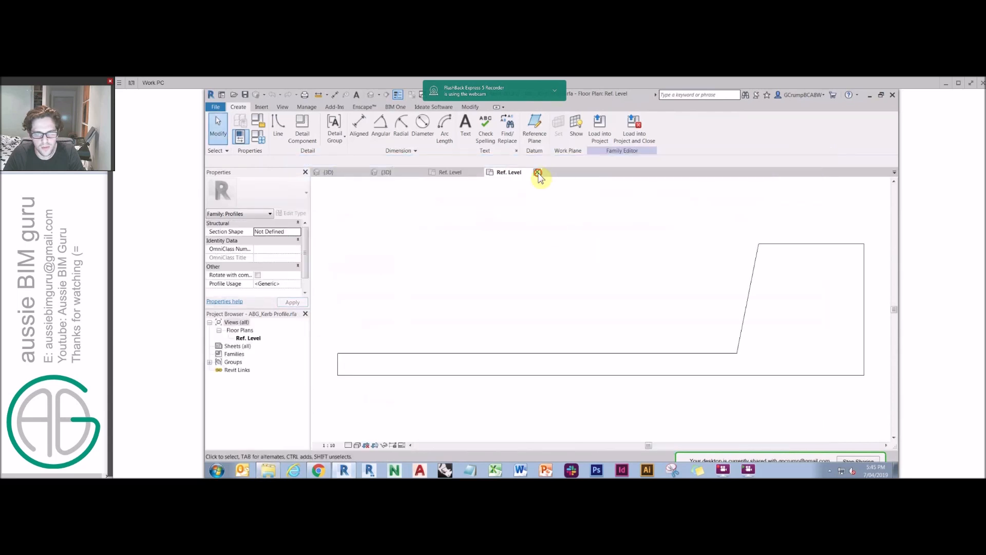
{"action": "left_click", "coordinate": [537, 172]}
Step: Load the ABG_Kerb Profile2 family into the 5_SiteModelling_ABG_Primary [5 Kerbs Done] project and close the family
{"action": "left_click", "coordinate": [634, 128]}
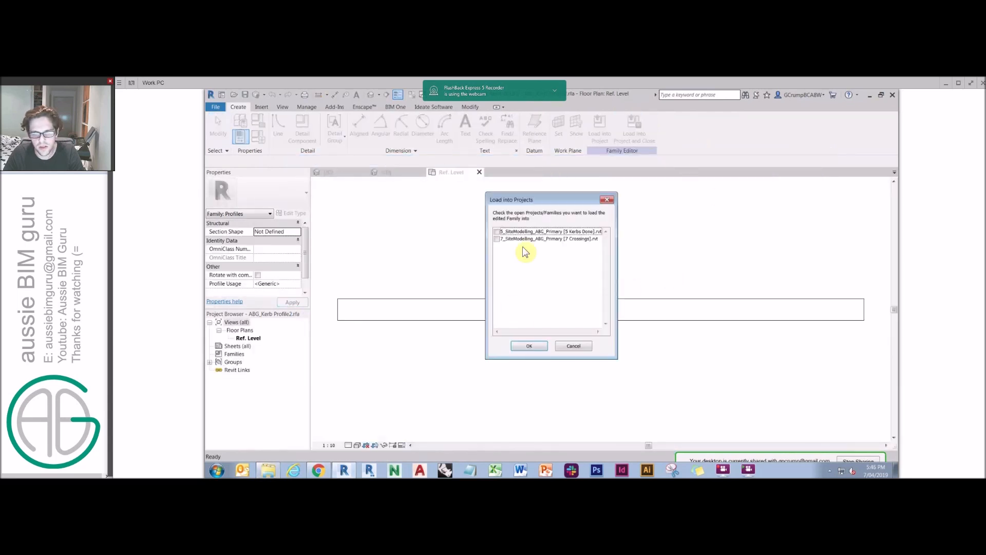
{"action": "left_click", "coordinate": [505, 238], "text": "shift"}
{"action": "left_click", "coordinate": [495, 231]}
{"action": "left_click", "coordinate": [530, 346]}
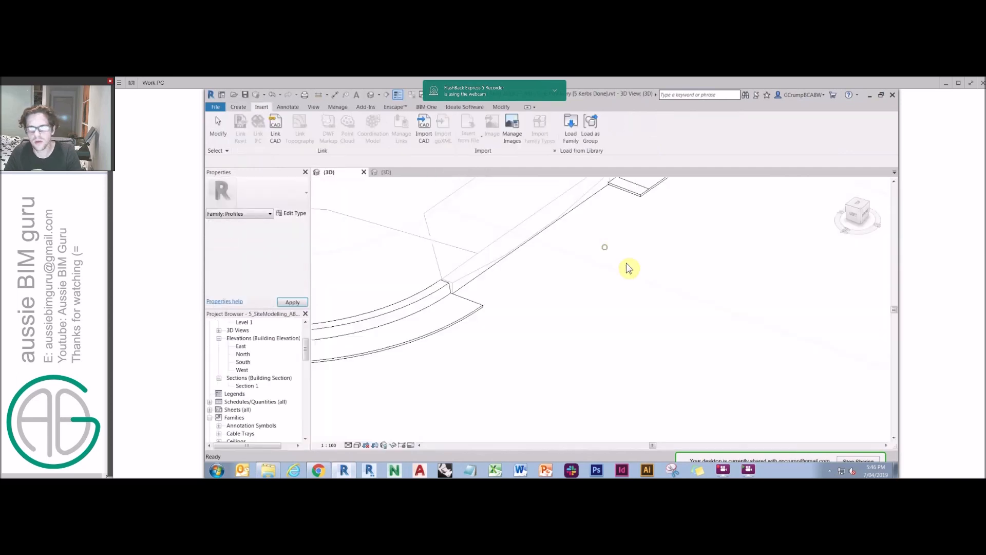
Step: Edit the sweep along the ramp and set its profile to ABG_Kerb Profile2:Kerb Profile2
{"action": "left_click", "coordinate": [516, 257]}
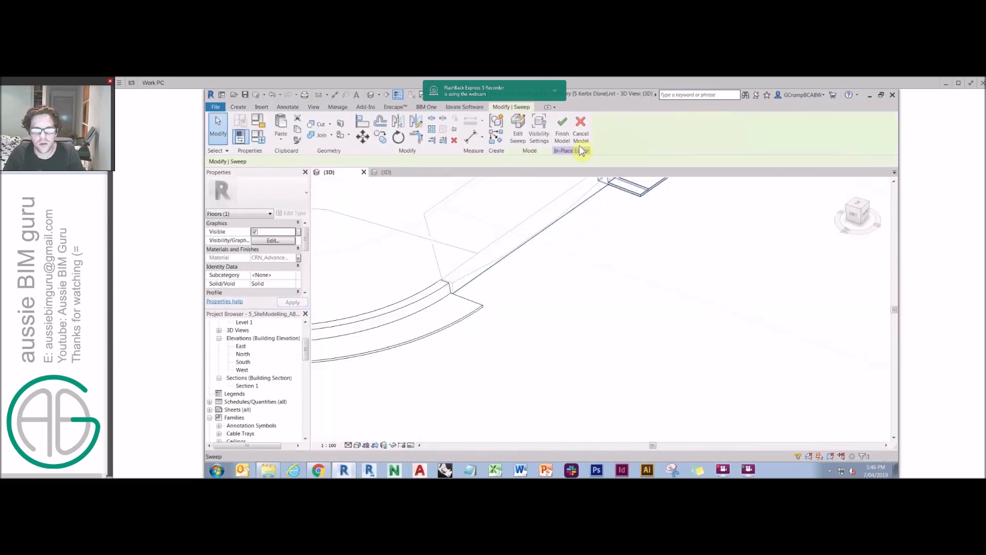
{"action": "left_click", "coordinate": [524, 135]}
{"action": "left_click", "coordinate": [644, 128]}
{"action": "left_click", "coordinate": [687, 128]}
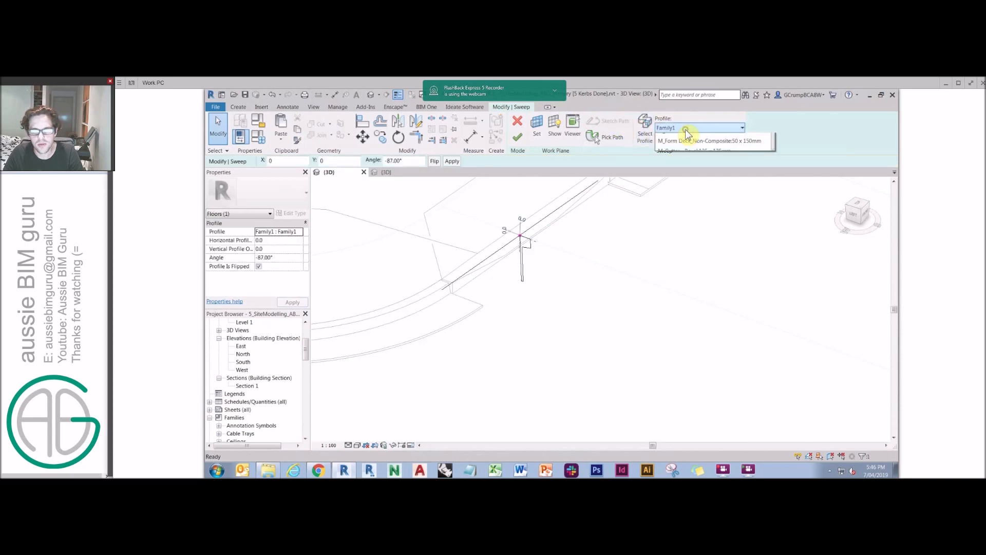
{"action": "scroll", "coordinate": [691, 158], "scroll_direction": "up", "scroll_amount": 2}
{"action": "scroll", "coordinate": [686, 184], "scroll_direction": "down", "scroll_amount": 5}
{"action": "scroll", "coordinate": [688, 182], "scroll_direction": "up", "scroll_amount": 5}
{"action": "left_click", "coordinate": [695, 158]}
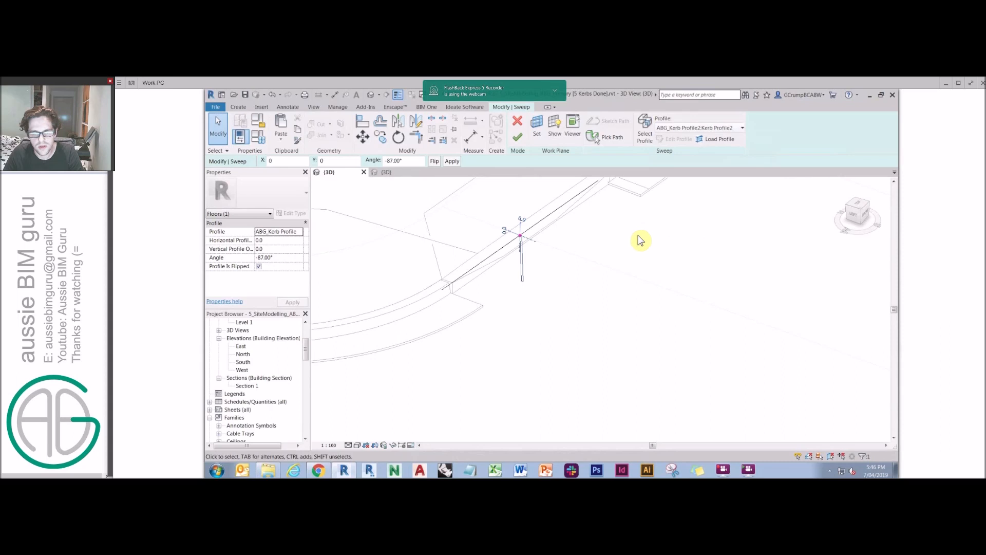
Step: Set the ramp sweep's profile angle to 0 and finish both the sweep and the in-place kerb model
{"action": "type", "text": "0"}
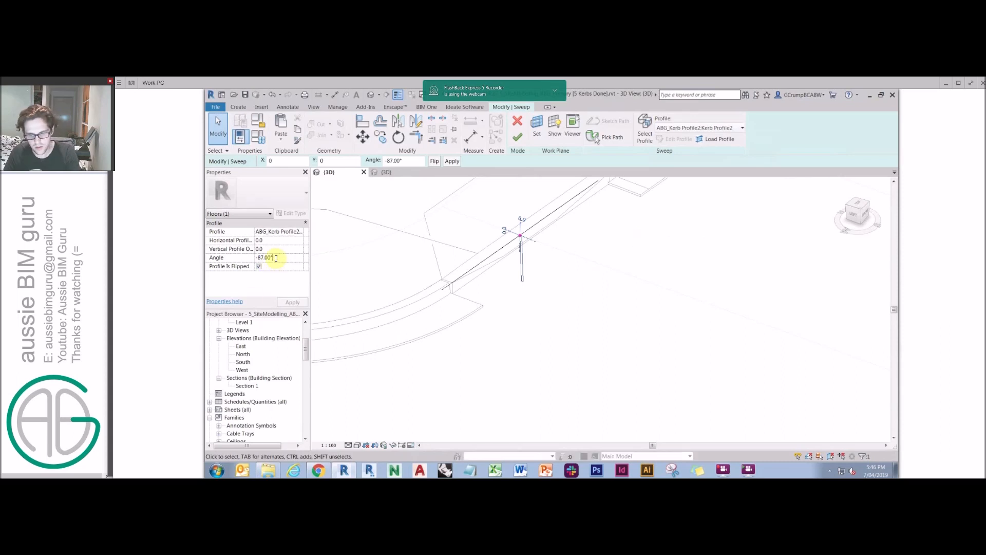
{"action": "left_click", "coordinate": [544, 246]}
{"action": "key", "text": "Return"}
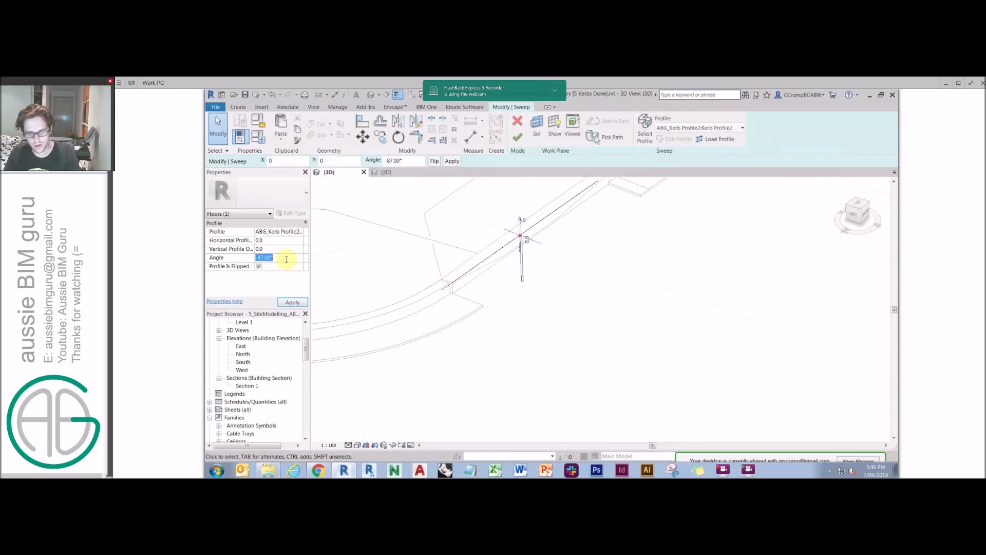
{"action": "key", "text": "Return"}
{"action": "left_click", "coordinate": [517, 137]}
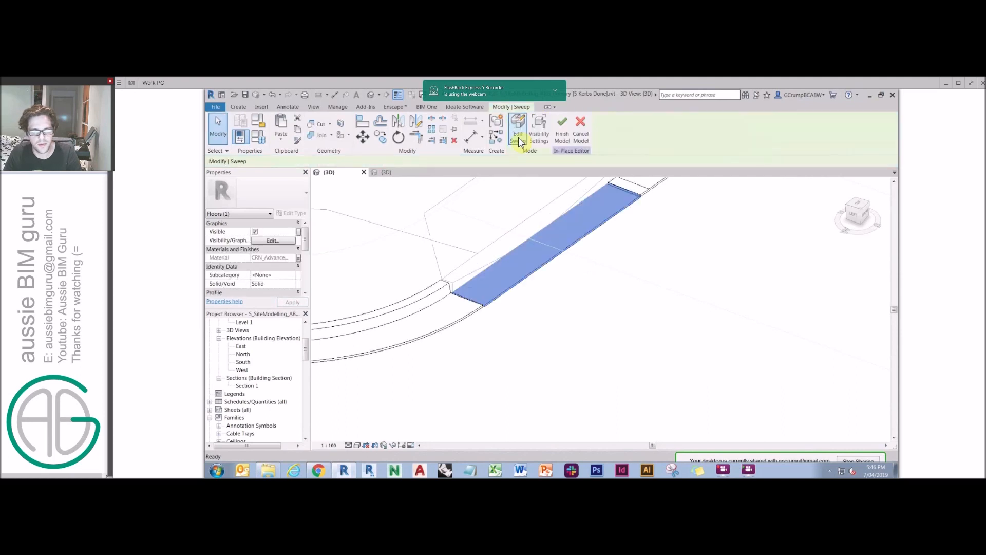
{"action": "middle_click_drag", "start_coordinate": [661, 273], "coordinate": [600, 268], "text": "shift"}
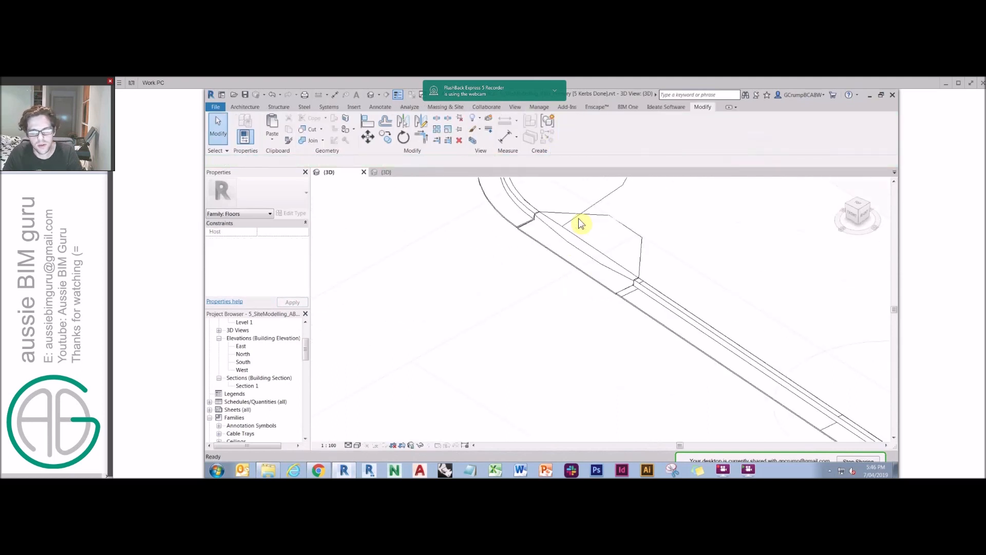
Step: Start a Split Surface sketch on the topography and pick the kerb ramp's outline edges, including both end lines across the kerb, as split lines
{"action": "left_click", "coordinate": [571, 236]}
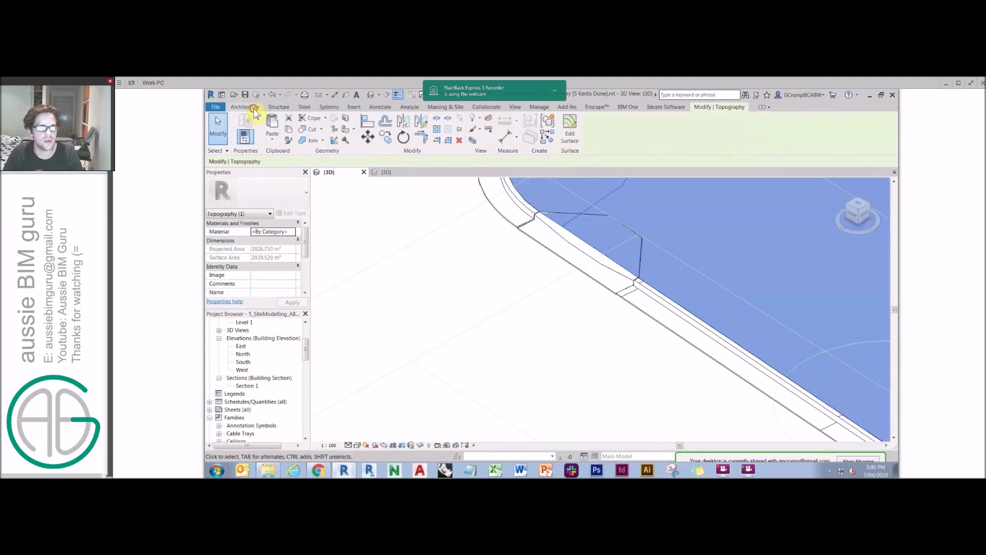
{"action": "left_click", "coordinate": [253, 109]}
{"action": "left_click", "coordinate": [438, 108]}
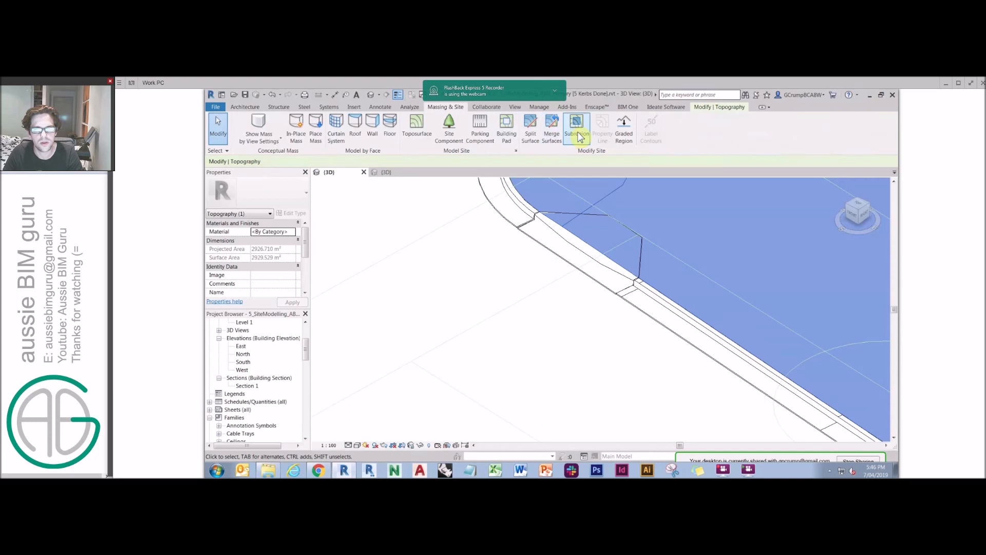
{"action": "left_click", "coordinate": [534, 136]}
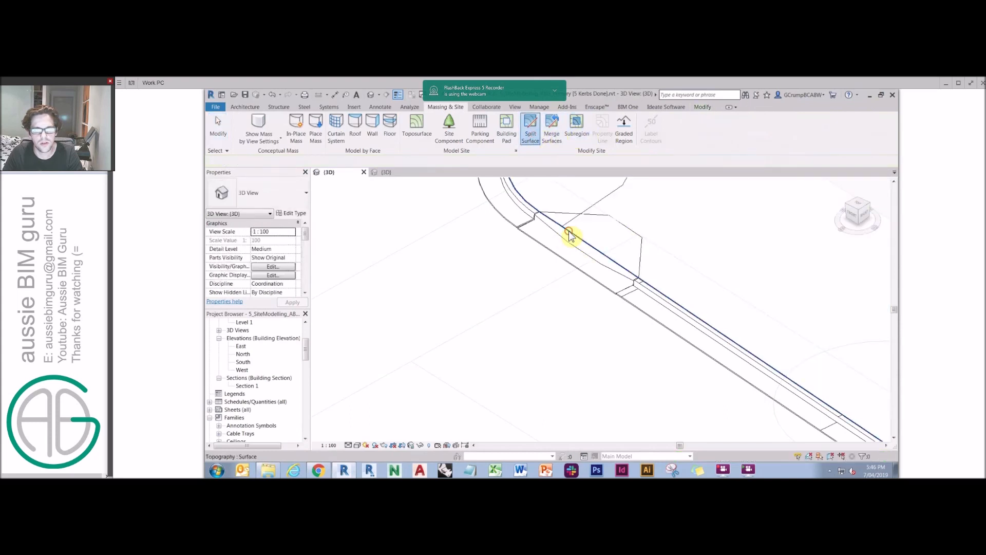
{"action": "left_click", "coordinate": [569, 233]}
{"action": "left_click", "coordinate": [602, 139]}
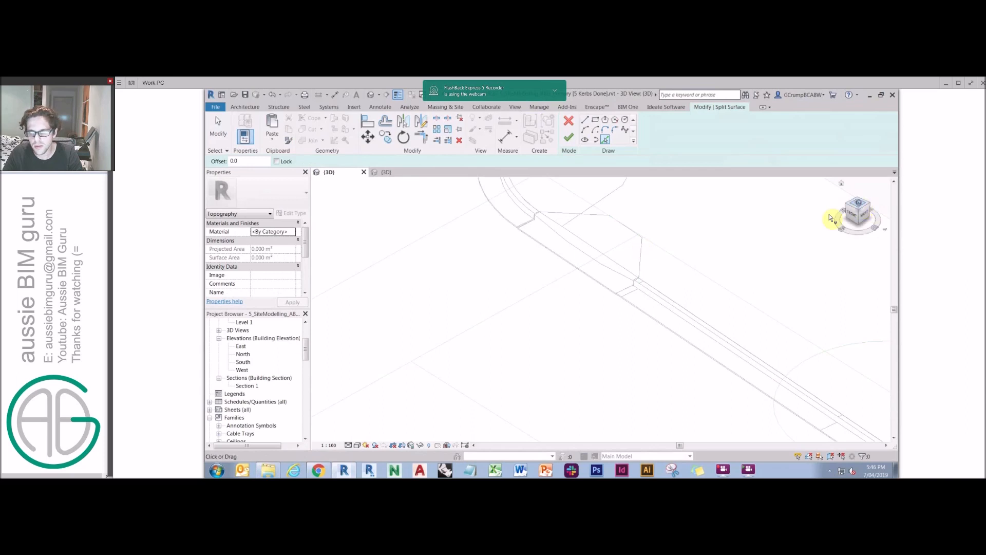
{"action": "left_click", "coordinate": [857, 204]}
{"action": "scroll", "coordinate": [692, 426], "scroll_direction": "up", "scroll_amount": 2}
{"action": "left_click", "coordinate": [679, 420]}
{"action": "scroll", "coordinate": [715, 332], "scroll_direction": "down", "scroll_amount": 4}
{"action": "middle_click_drag", "start_coordinate": [363, 365], "coordinate": [544, 357]}
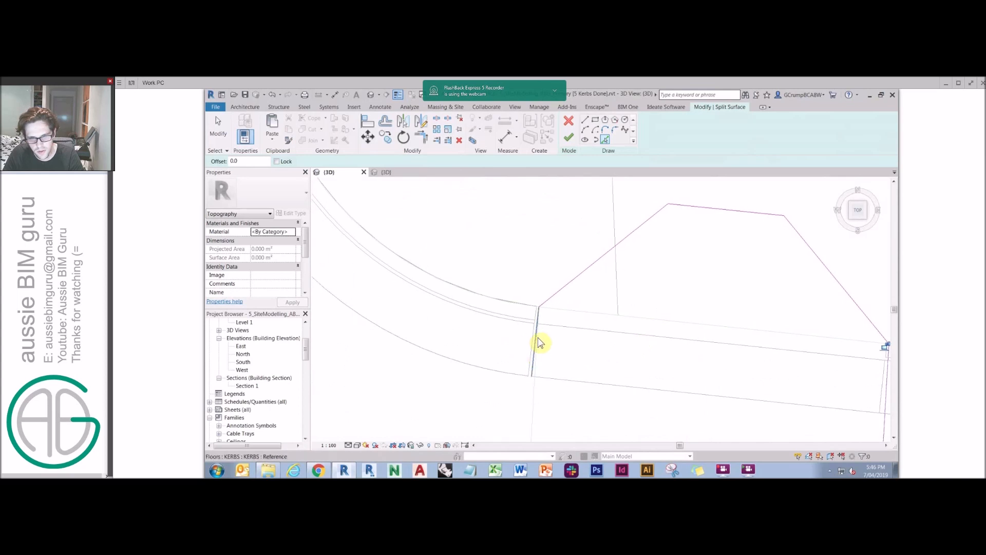
{"action": "left_click", "coordinate": [537, 340]}
{"action": "middle_click_drag", "start_coordinate": [673, 353], "coordinate": [523, 344]}
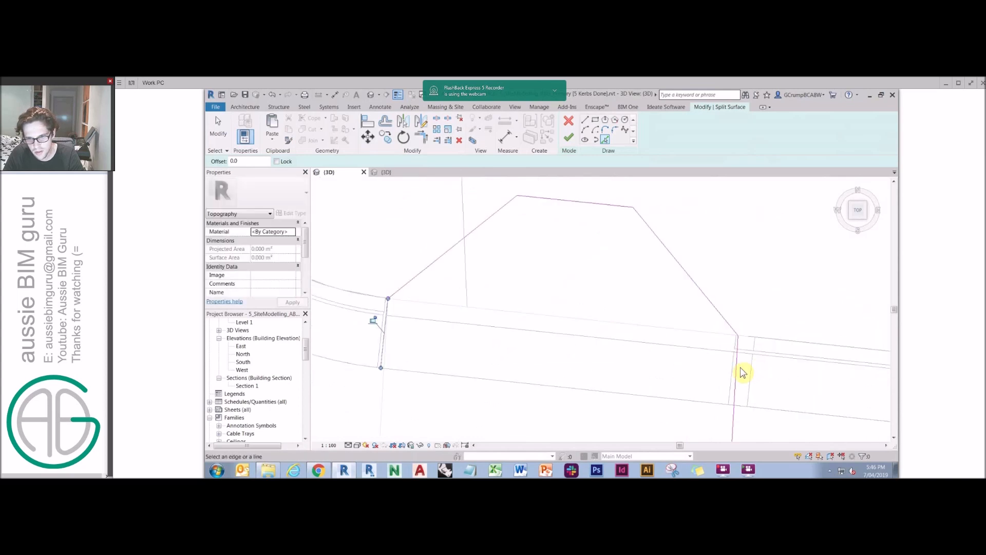
{"action": "left_click", "coordinate": [735, 368]}
{"action": "key", "text": "Escape"}
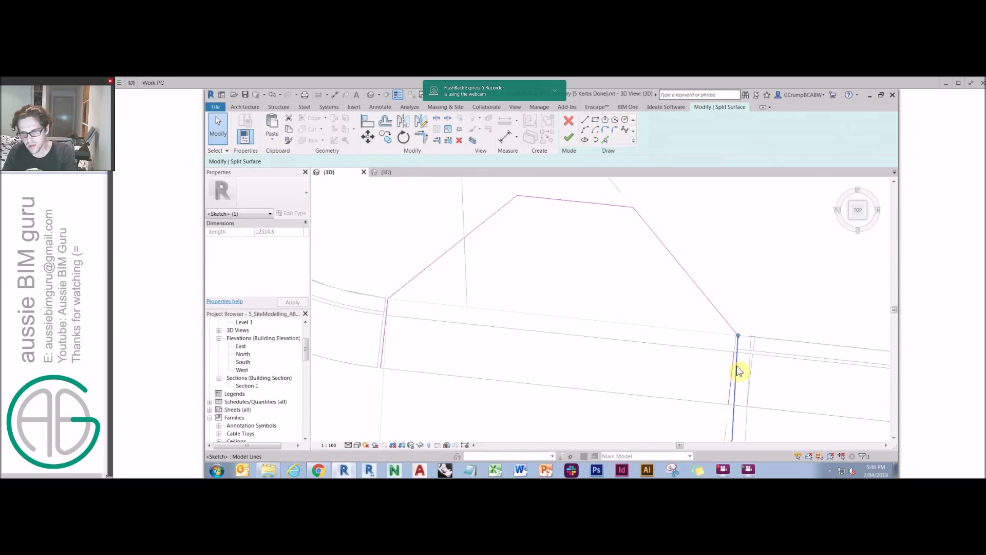
Step: Trim the split sketch's end lines to a clean boundary around the ramp and finish splitting the topography
{"action": "key", "text": "t"}
{"action": "key", "text": "r"}
{"action": "left_click", "coordinate": [725, 327]}
{"action": "scroll", "coordinate": [725, 327], "scroll_direction": "down", "scroll_amount": 3}
{"action": "left_click", "coordinate": [569, 137]}
{"action": "scroll", "coordinate": [591, 278], "scroll_direction": "down", "scroll_amount": 2}
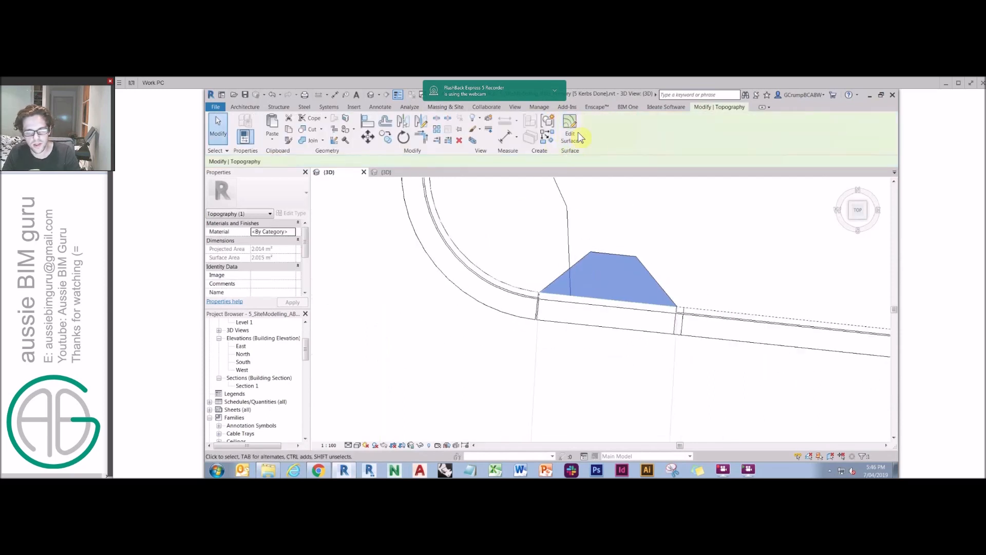
Step: Delete the split-off piece of topography covering the kerb ramp
{"action": "left_click", "coordinate": [636, 226]}
{"action": "mouse_move", "coordinate": [652, 237]}
{"action": "middle_mouse_down", "text": "shift"}
{"action": "mouse_move", "coordinate": [649, 176]}
{"action": "mouse_move", "coordinate": [583, 447]}
{"action": "mouse_move", "coordinate": [586, 429]}
{"action": "mouse_move", "coordinate": [626, 395]}
{"action": "middle_mouse_up", "text": "shift"}
{"action": "middle_click_drag", "start_coordinate": [646, 277], "coordinate": [626, 395]}
{"action": "scroll", "coordinate": [540, 259], "scroll_direction": "up", "scroll_amount": 3}
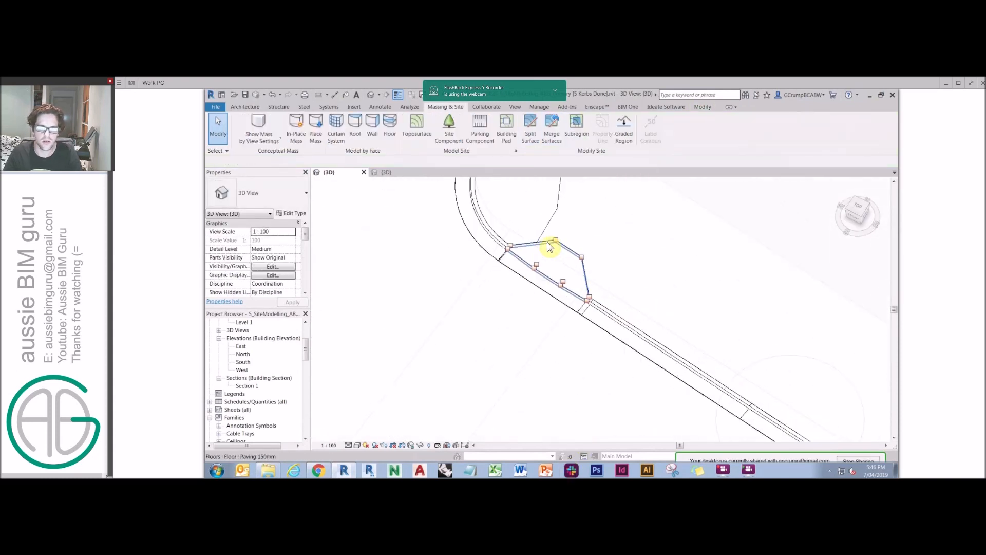
Step: Change the 3D view to a textured visual style so the Paving 150mm ramp floor displays its material
{"action": "left_click", "coordinate": [550, 244]}
{"action": "left_click", "coordinate": [361, 445]}
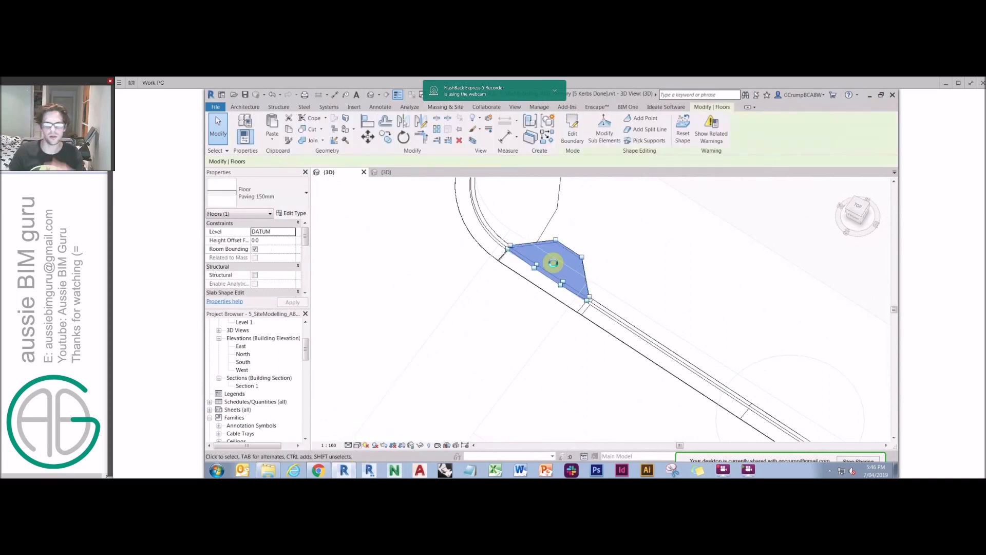
{"action": "key", "text": "Escape"}
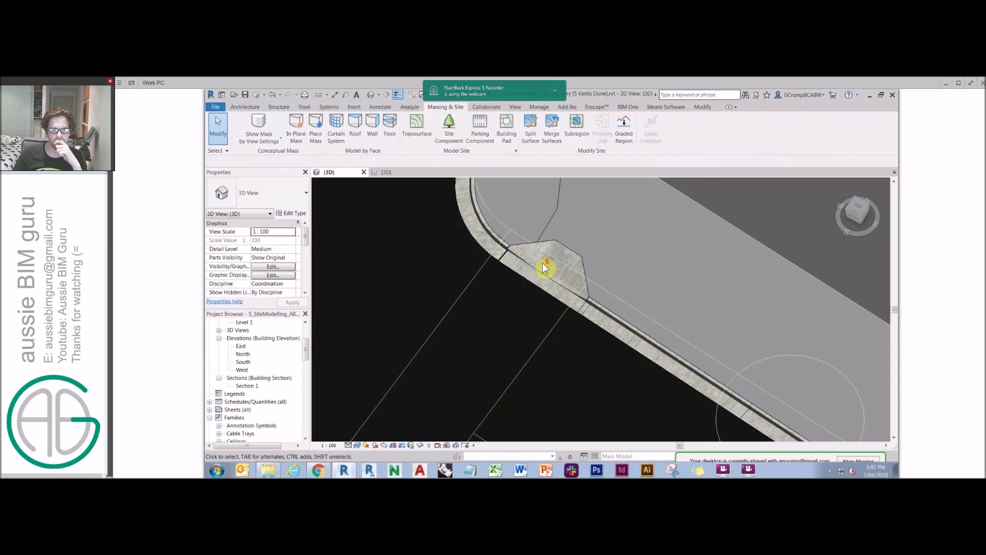
Step: Inspect how the paving ramp floor meets the kerb, and how it sits within the surrounding road intersection
{"action": "scroll", "coordinate": [510, 260], "scroll_direction": "up", "scroll_amount": 2}
{"action": "left_click", "coordinate": [502, 257]}
{"action": "middle_click_drag", "start_coordinate": [502, 257], "coordinate": [486, 277]}
{"action": "scroll", "coordinate": [538, 296], "scroll_direction": "down", "scroll_amount": 1}
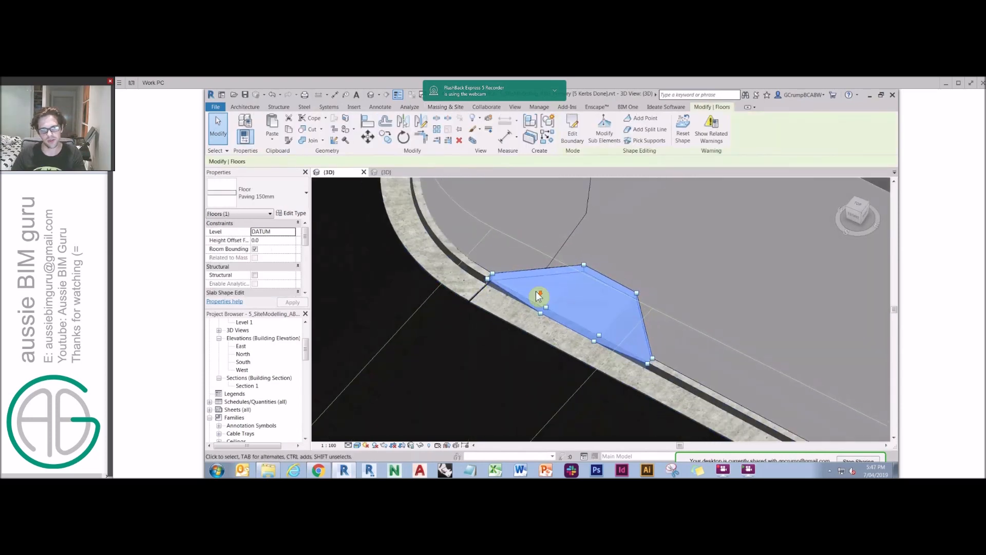
{"action": "scroll", "coordinate": [538, 296], "scroll_direction": "down", "scroll_amount": 5}
{"action": "middle_click_drag", "start_coordinate": [529, 315], "coordinate": [560, 362]}
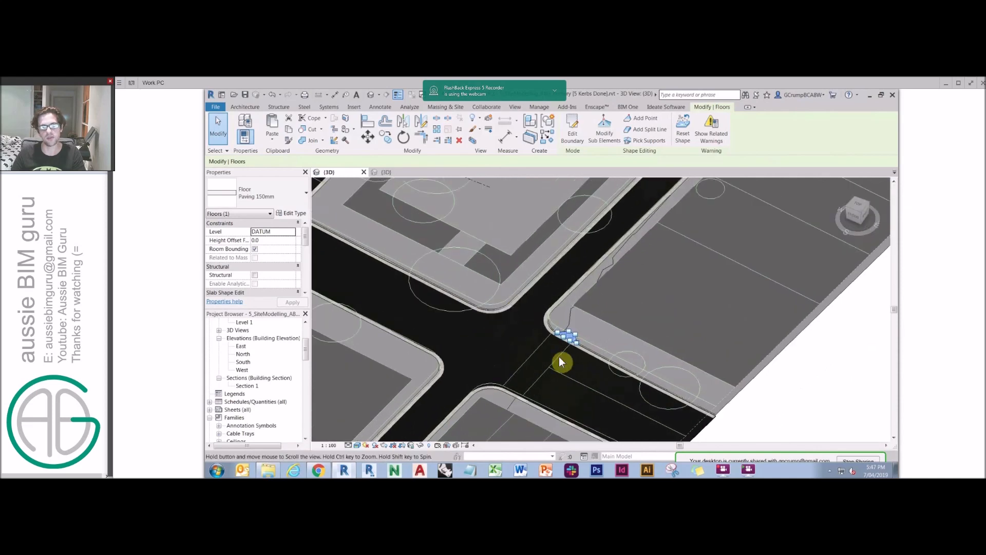
{"action": "scroll", "coordinate": [559, 308], "scroll_direction": "down", "scroll_amount": 3}
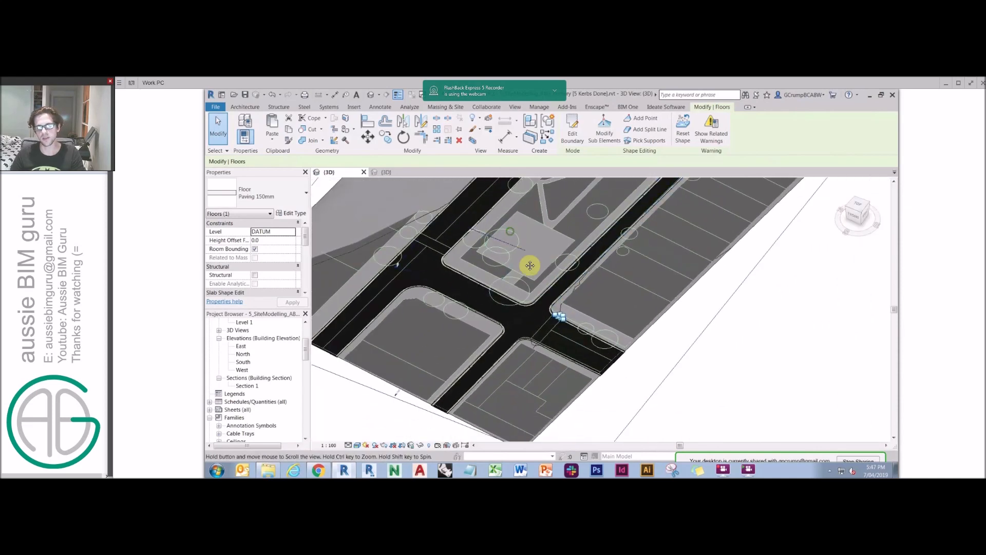
{"action": "middle_click_drag", "start_coordinate": [529, 264], "coordinate": [547, 301]}
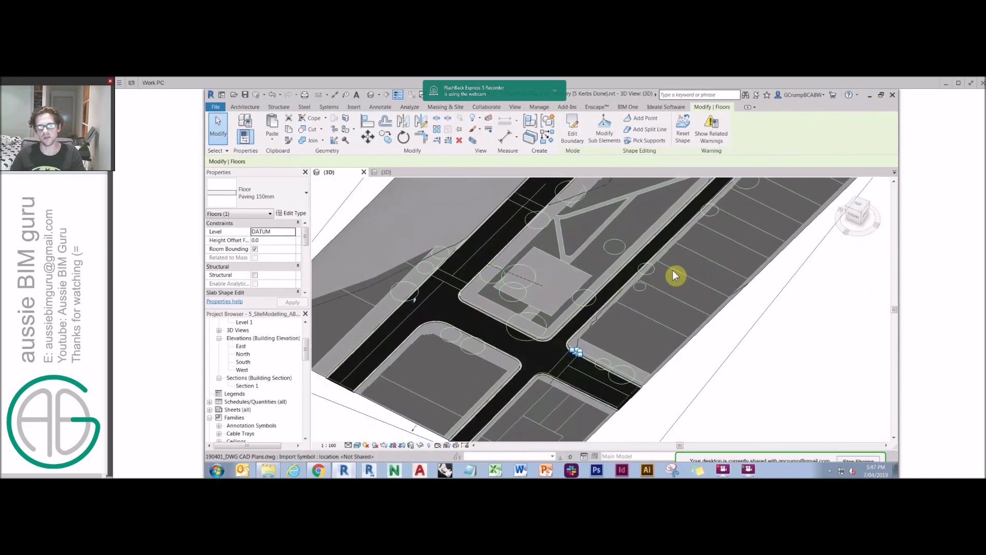
Step: Close the project without saving and open 7_SiteModelling_ABG_Primary [7 Crossings].rvt from the _Snapshots folder of ABG Site
{"action": "left_click", "coordinate": [364, 172]}
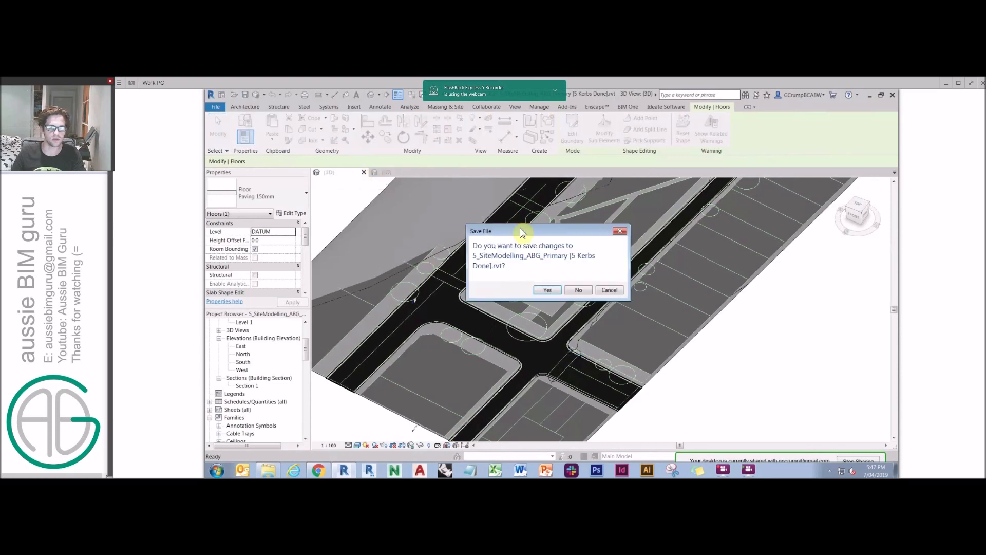
{"action": "left_click", "coordinate": [577, 290]}
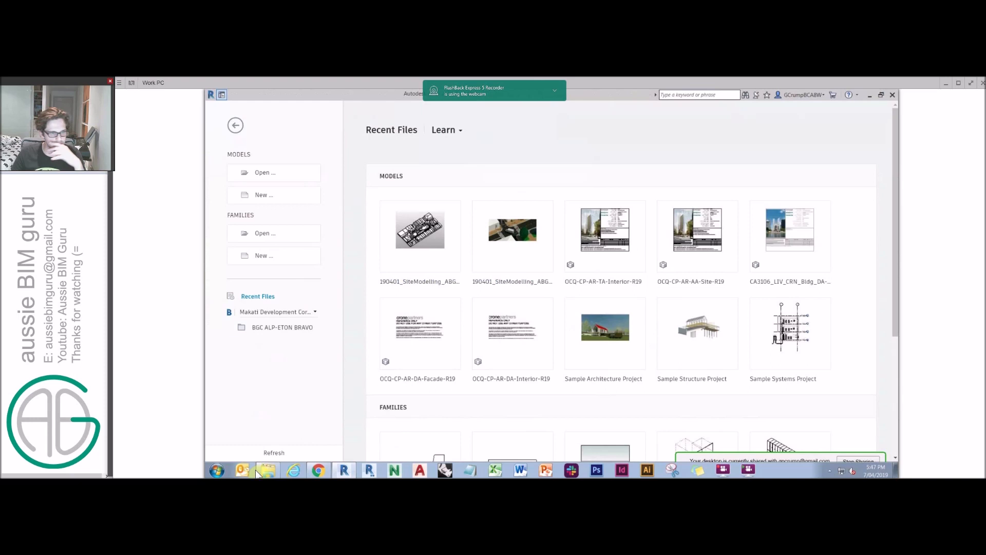
{"action": "left_click", "coordinate": [268, 469]}
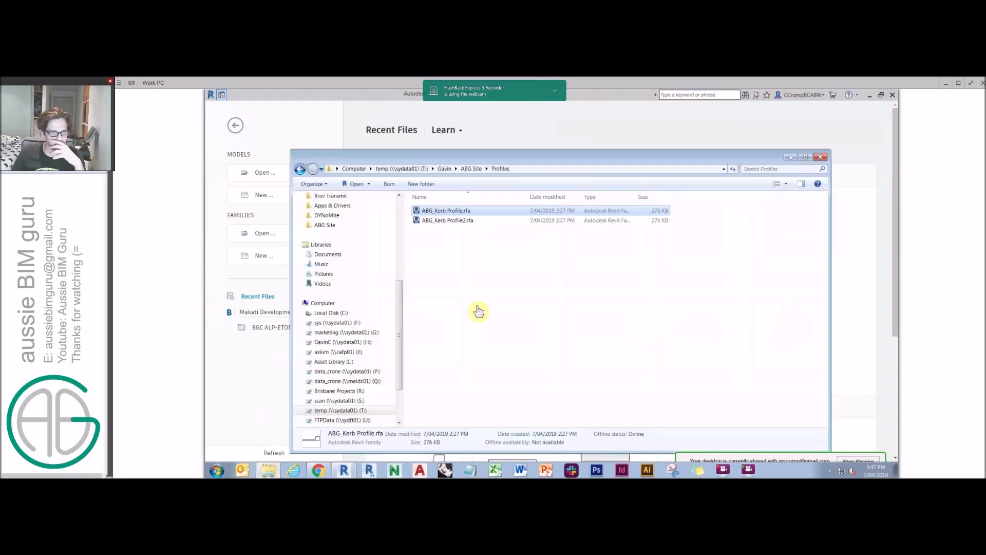
{"action": "left_click", "coordinate": [470, 169]}
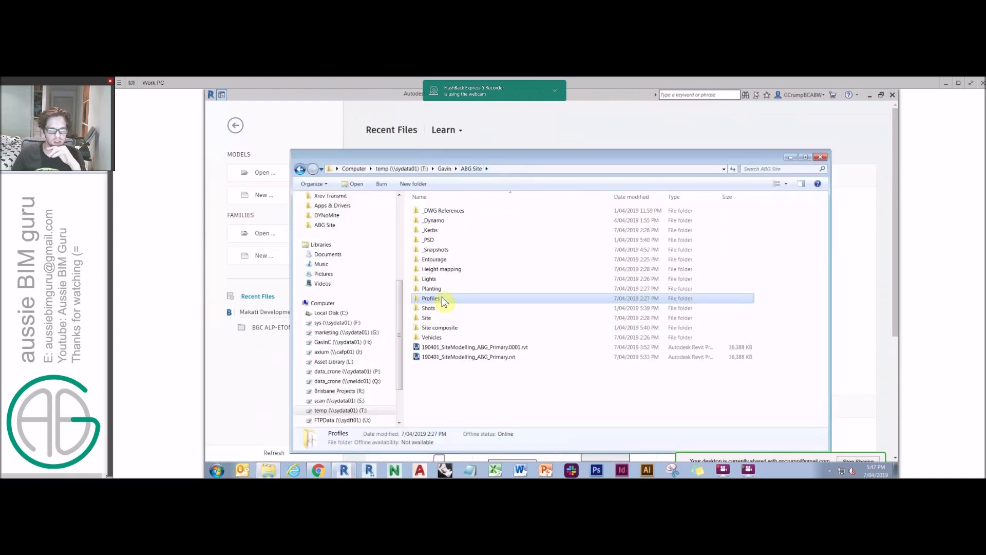
{"action": "double_click", "coordinate": [435, 250]}
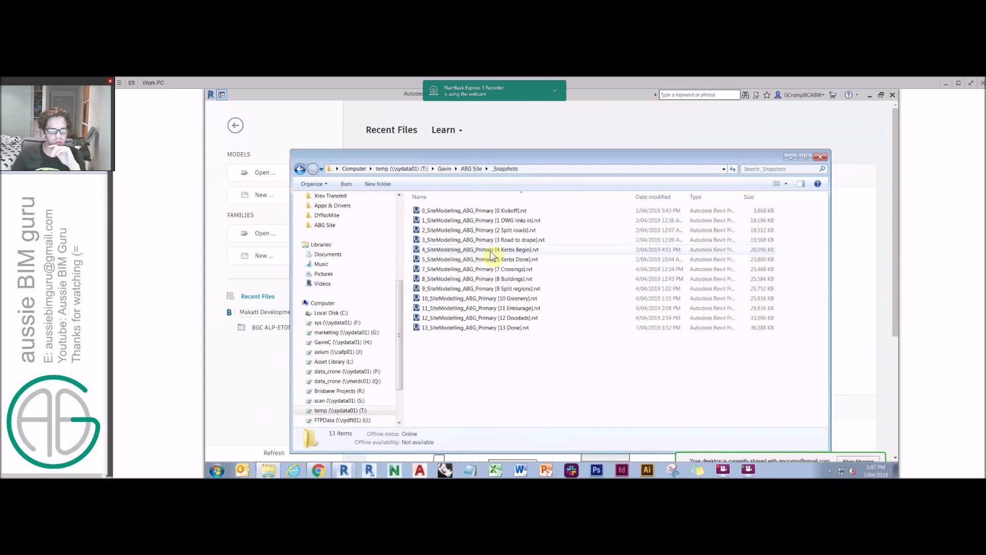
{"action": "left_click", "coordinate": [525, 262]}
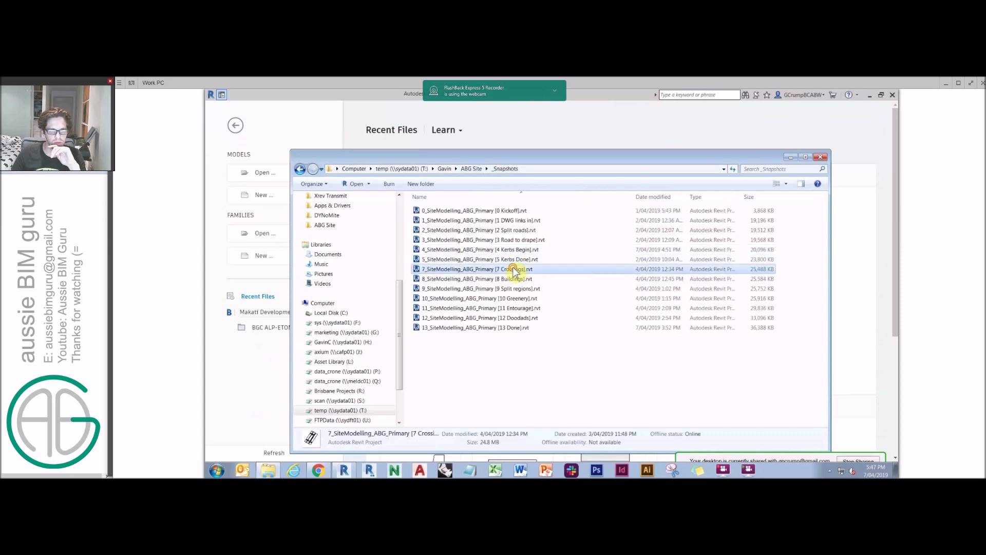
{"action": "double_click", "coordinate": [513, 270]}
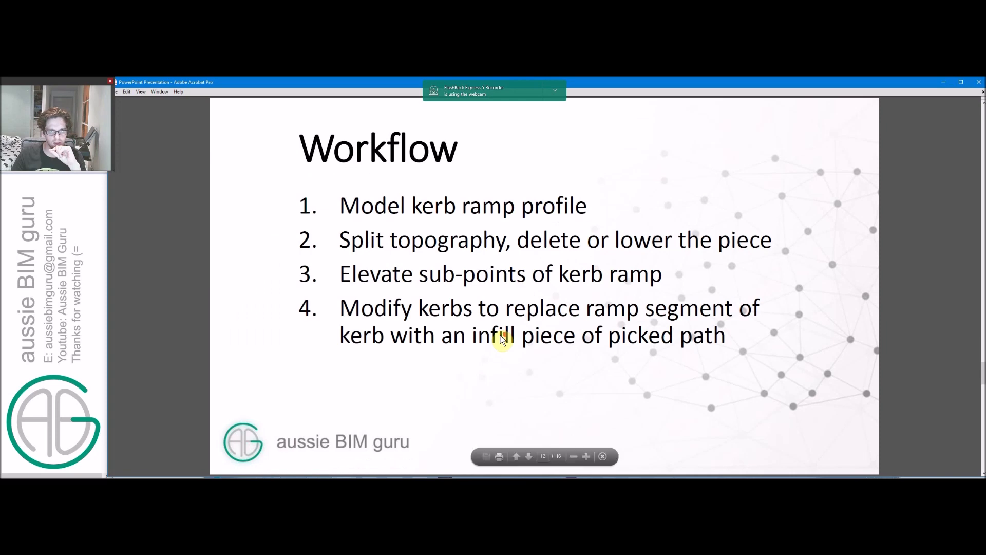
{"action": "left_click", "coordinate": [503, 339]}
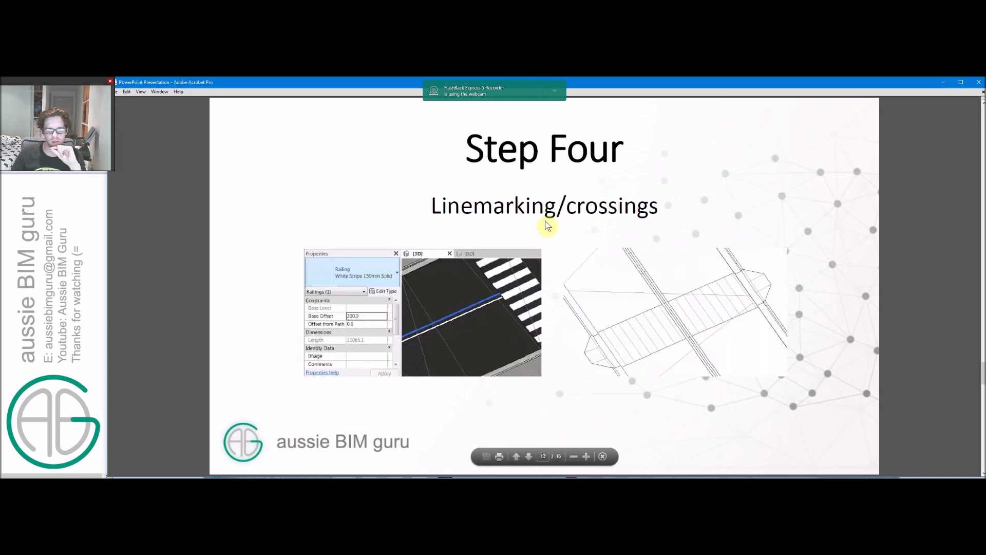
{"action": "left_click", "coordinate": [594, 223]}
{"action": "left_click", "coordinate": [593, 224]}
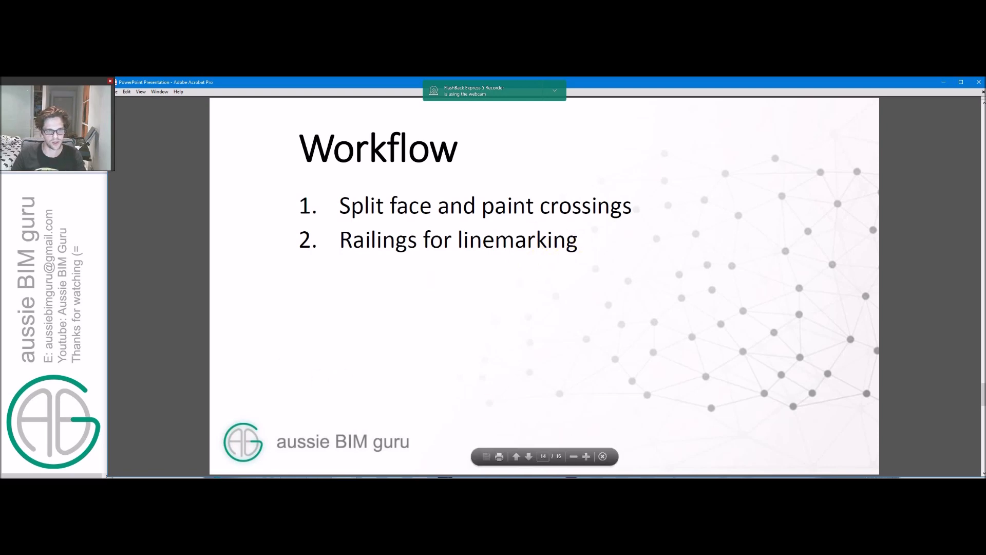
Step: Switch back to Revit and display the graphics settings of the CRN_Site-Road-LineMarked1_XXX material
{"action": "key", "text": "alt+Tab"}
{"action": "scroll", "coordinate": [546, 277], "scroll_direction": "up", "scroll_amount": 10}
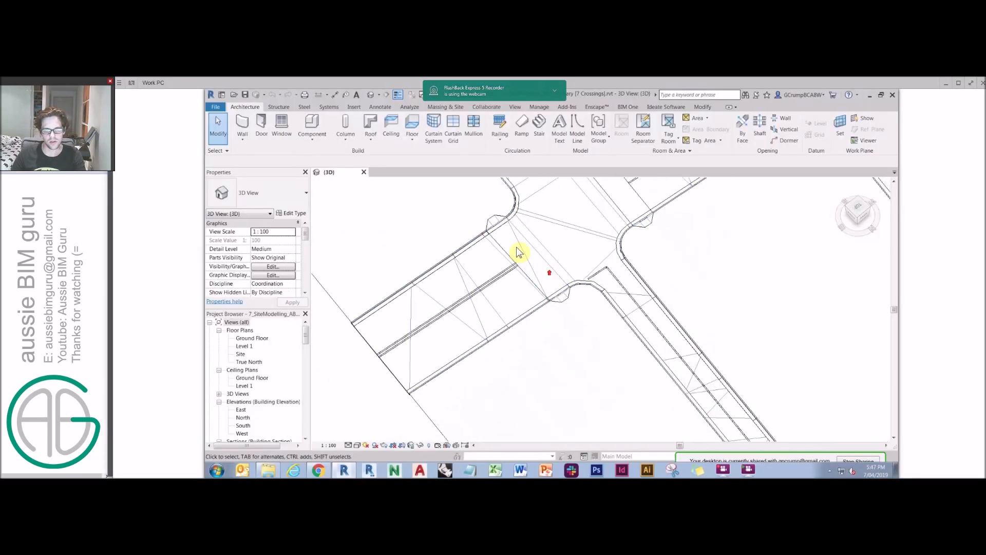
{"action": "scroll", "coordinate": [544, 280], "scroll_direction": "up", "scroll_amount": 5}
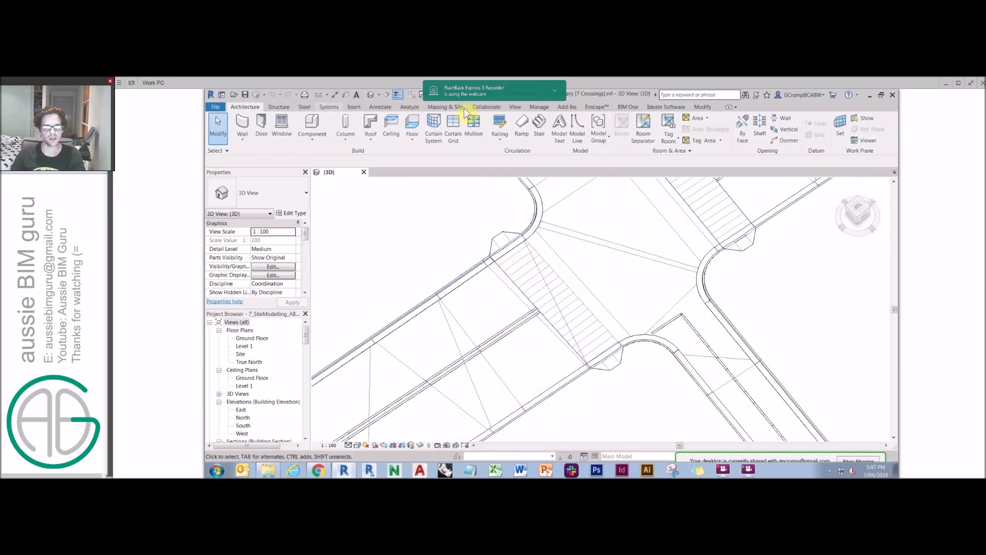
{"action": "left_click", "coordinate": [539, 108]}
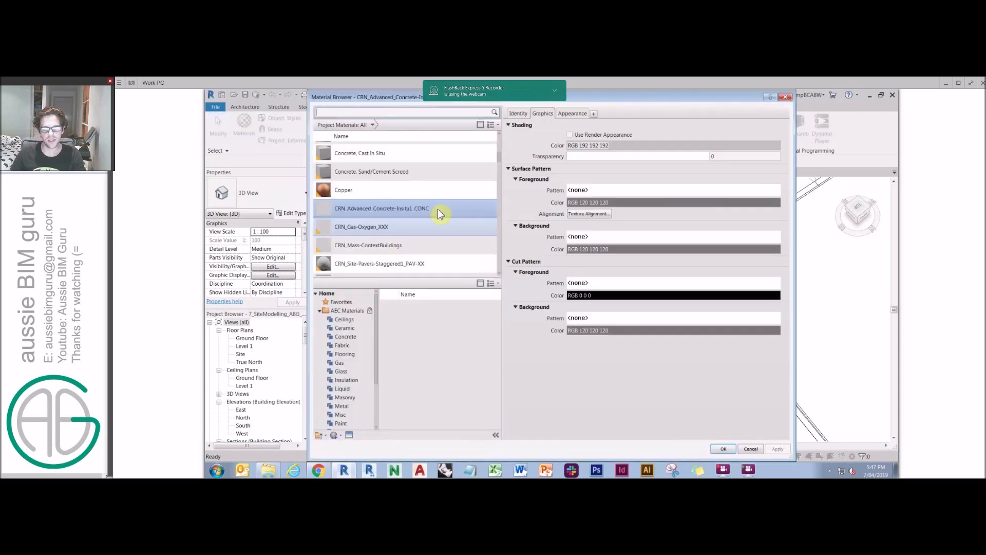
{"action": "scroll", "coordinate": [408, 223], "scroll_direction": "down", "scroll_amount": 3}
{"action": "left_click", "coordinate": [405, 216]}
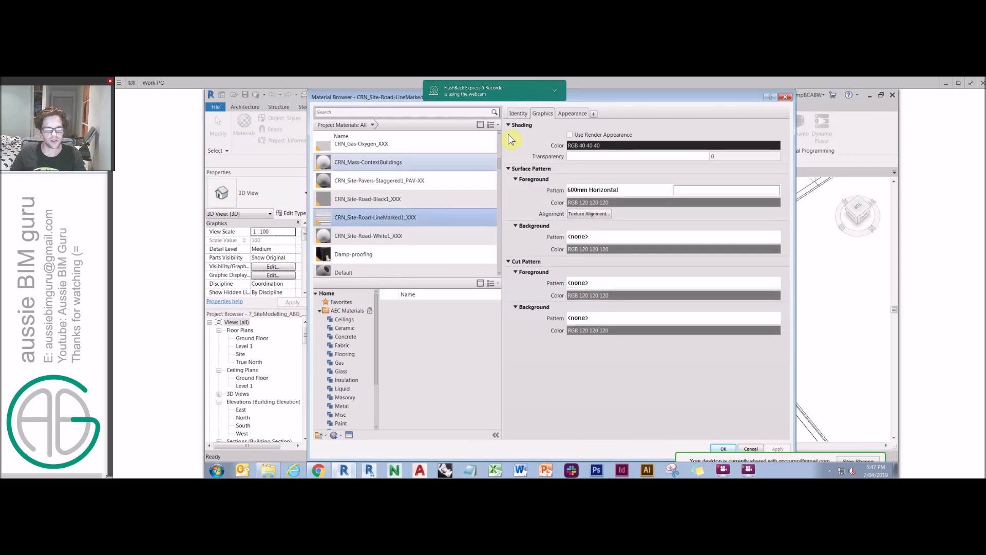
Step: Examine the 600mm Horizontal model pattern's line settings behind the material's surface foreground, and close the pattern dialogs unchanged
{"action": "left_click", "coordinate": [592, 189]}
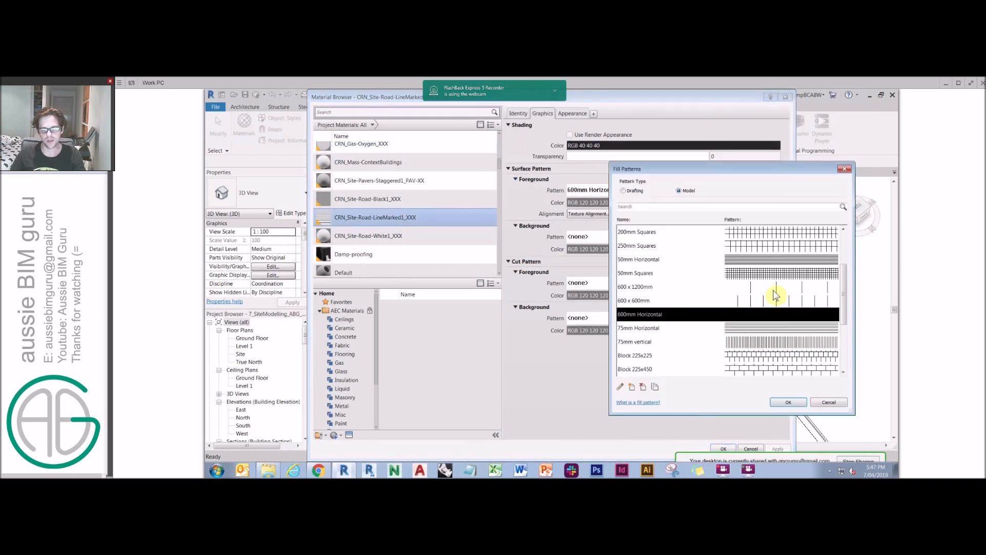
{"action": "double_click", "coordinate": [771, 314]}
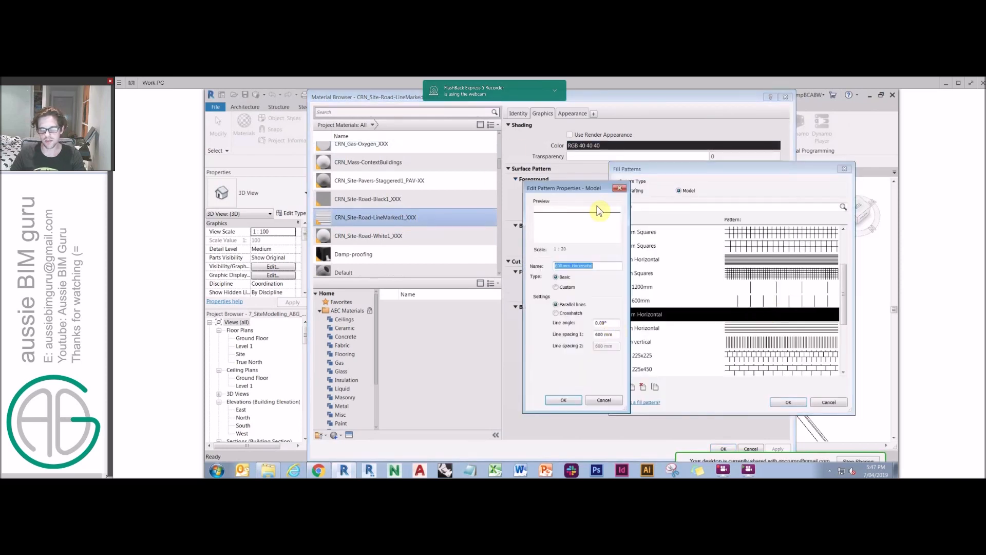
{"action": "left_click", "coordinate": [619, 189]}
{"action": "key", "text": "Escape"}
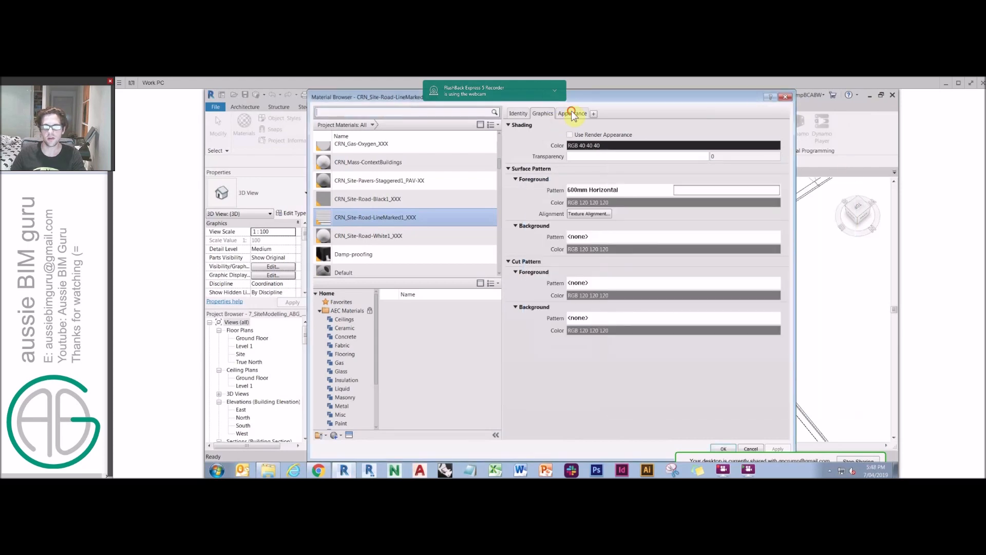
Step: Examine the CRN_Site-Road_Type2.jpg texture in the line-marked road material's appearance settings, and close the material settings
{"action": "left_click", "coordinate": [572, 113]}
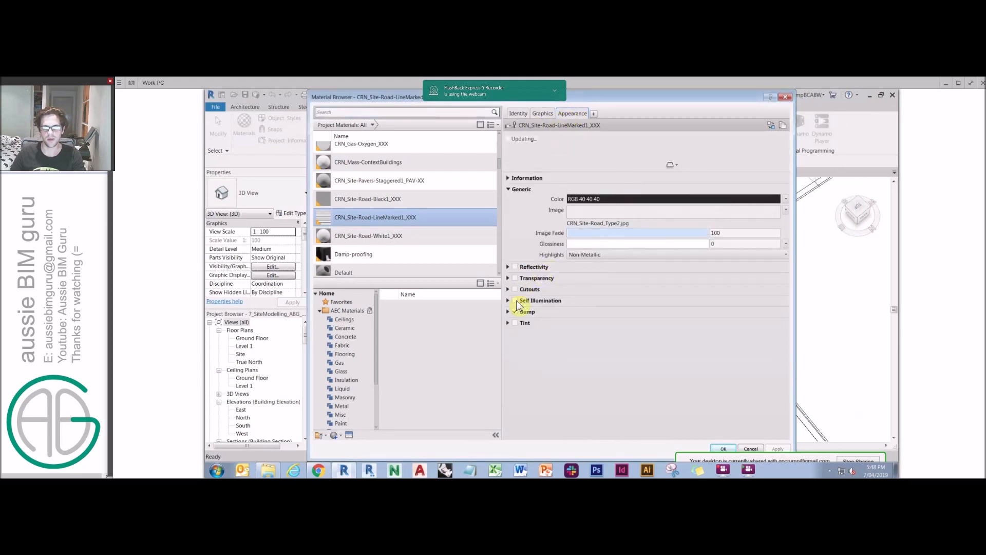
{"action": "left_click", "coordinate": [635, 217]}
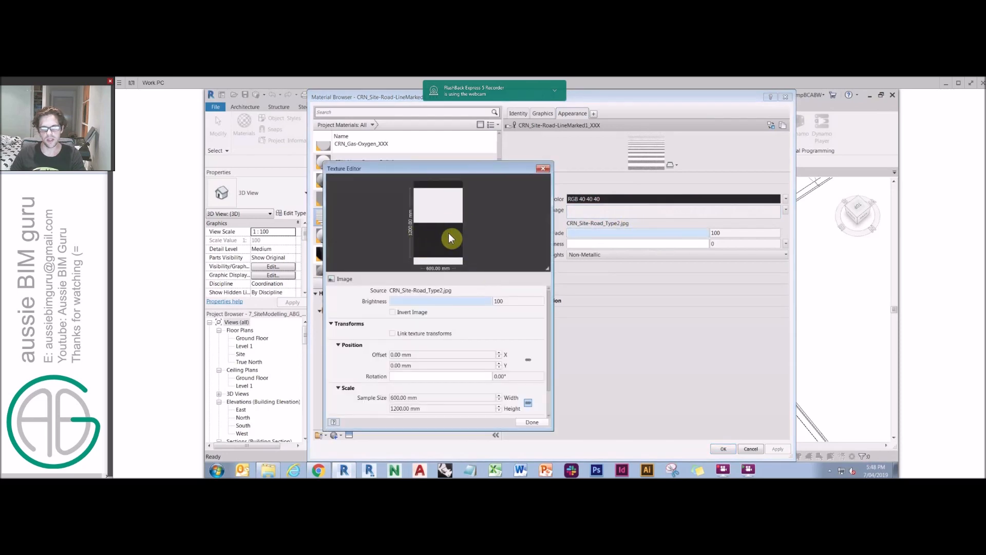
{"action": "left_click", "coordinate": [542, 169]}
{"action": "left_click", "coordinate": [542, 113]}
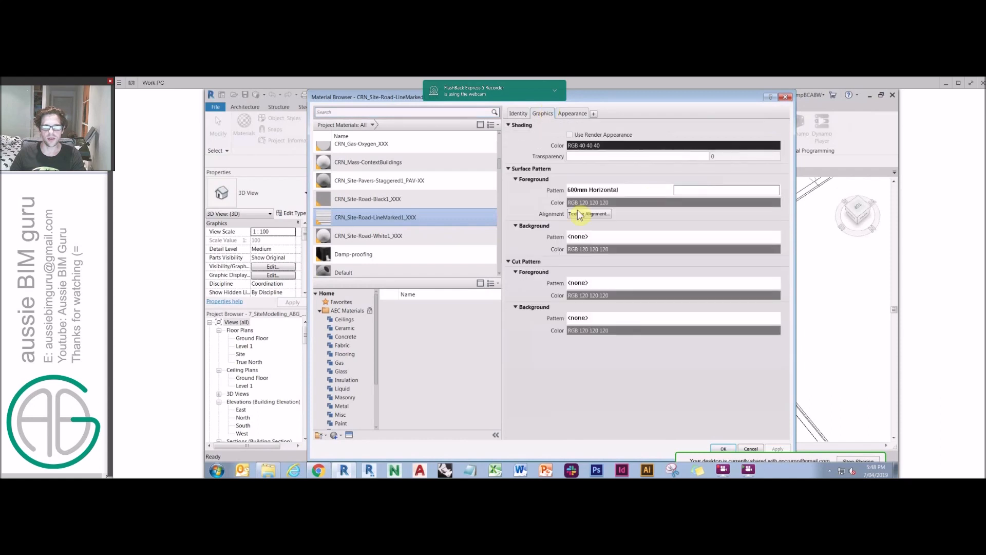
{"action": "left_click", "coordinate": [784, 98]}
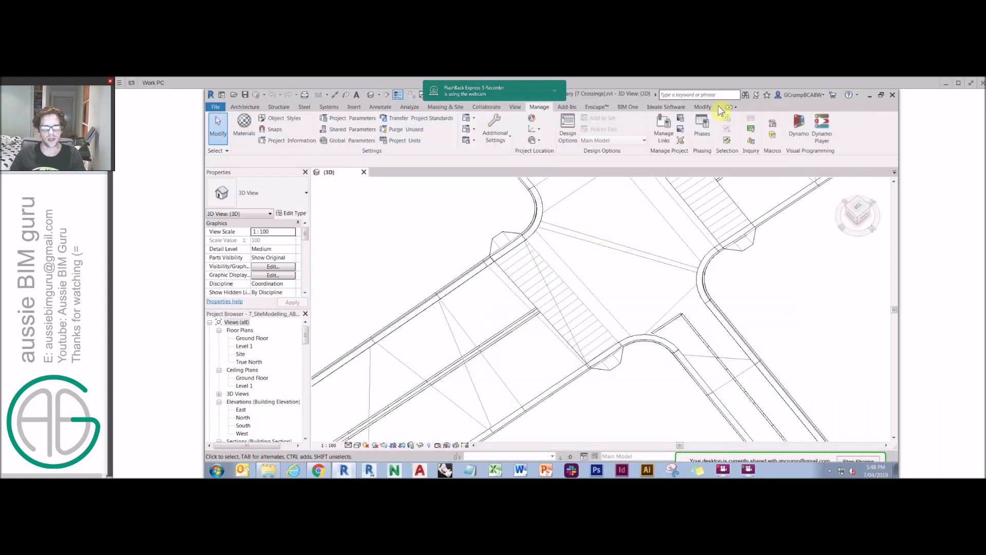
Step: Split the road floor face with a small narrow rectangle beside the dashed centreline of the side road
{"action": "left_click", "coordinate": [701, 108]}
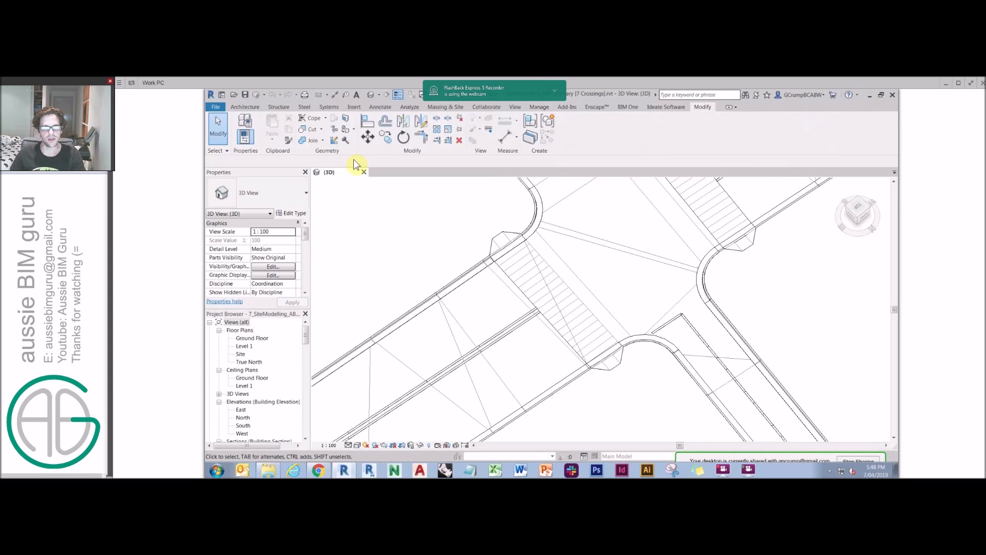
{"action": "left_click", "coordinate": [344, 119]}
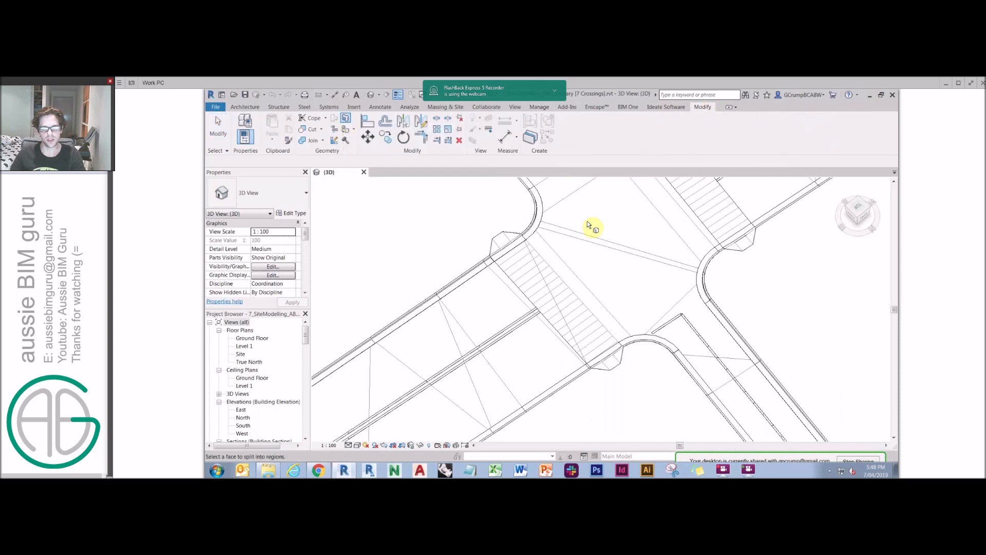
{"action": "middle_click_drag", "start_coordinate": [578, 203], "coordinate": [565, 237]}
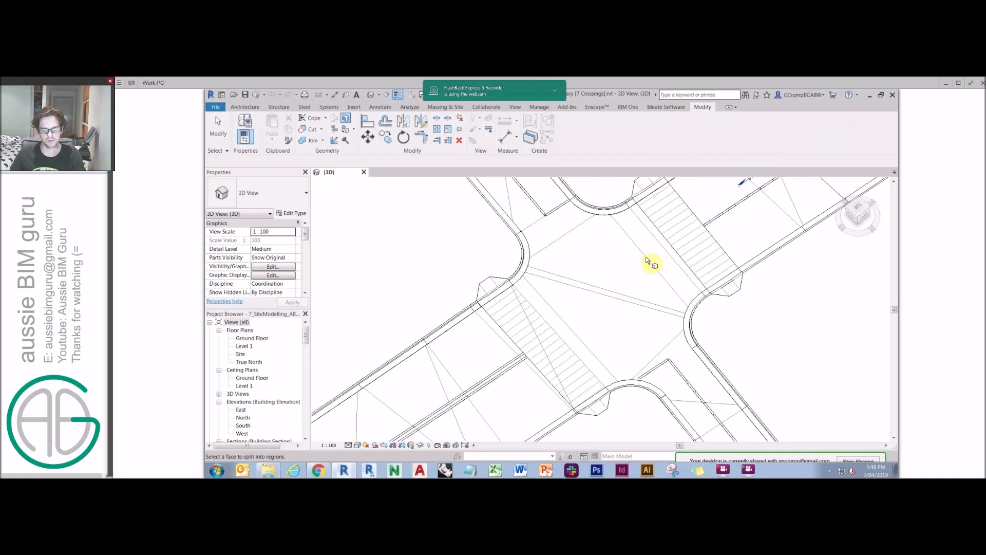
{"action": "middle_click_drag", "start_coordinate": [645, 257], "coordinate": [607, 205]}
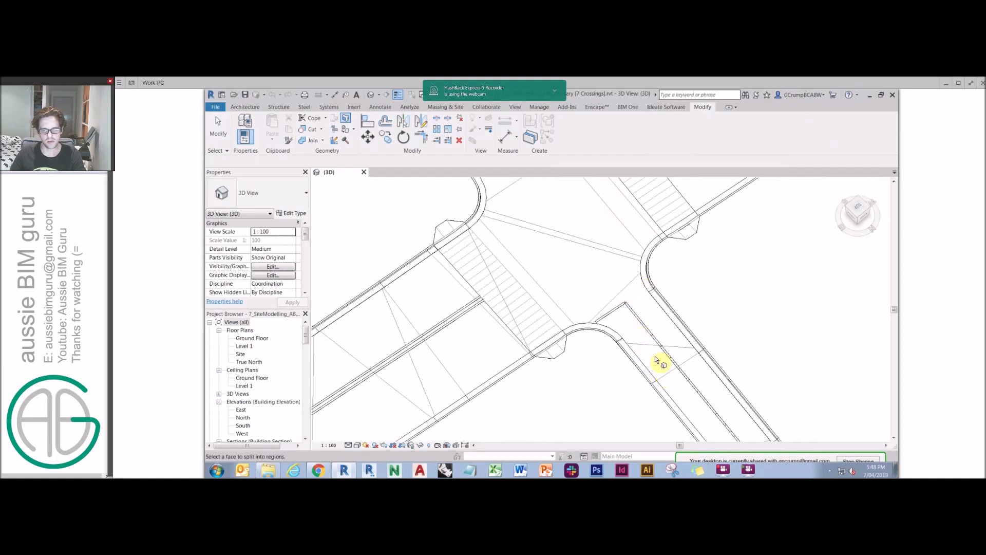
{"action": "left_click", "coordinate": [603, 263]}
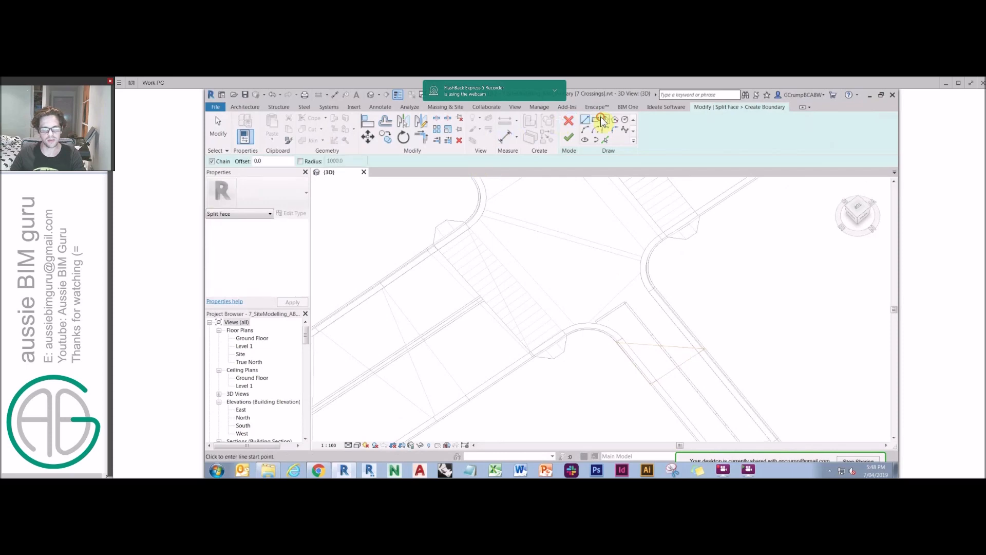
{"action": "left_click", "coordinate": [595, 120]}
{"action": "scroll", "coordinate": [662, 351], "scroll_direction": "up", "scroll_amount": 2}
{"action": "left_click", "coordinate": [636, 346]}
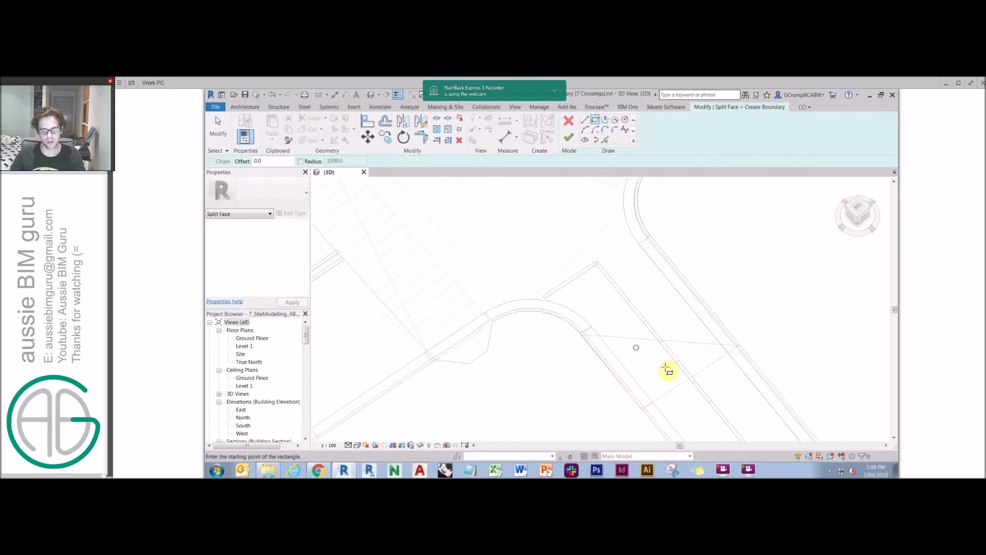
{"action": "left_click", "coordinate": [660, 371]}
{"action": "left_click", "coordinate": [566, 139]}
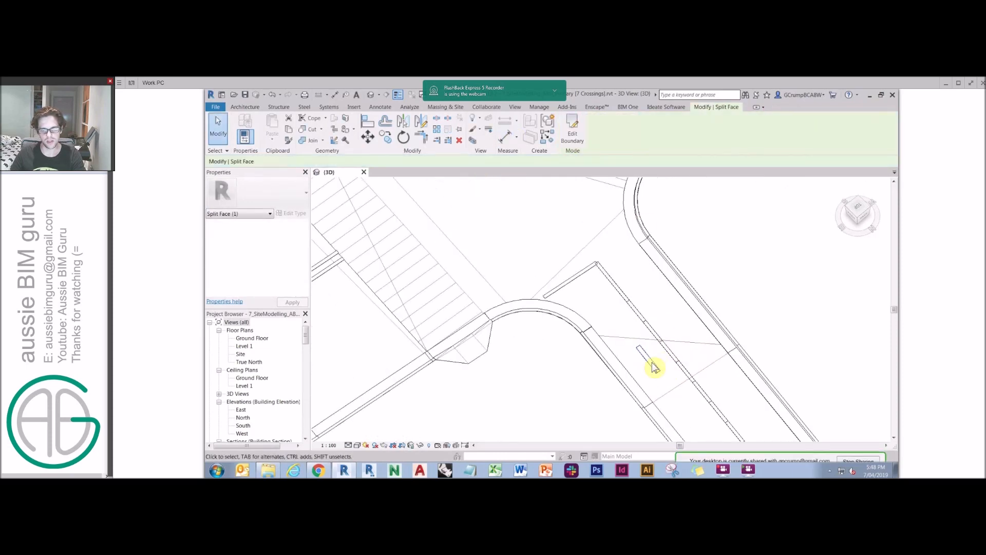
Step: Paint the small rectangular split face with the CRN_Site-Road-LineMarked1_XXX material
{"action": "left_click", "coordinate": [346, 129]}
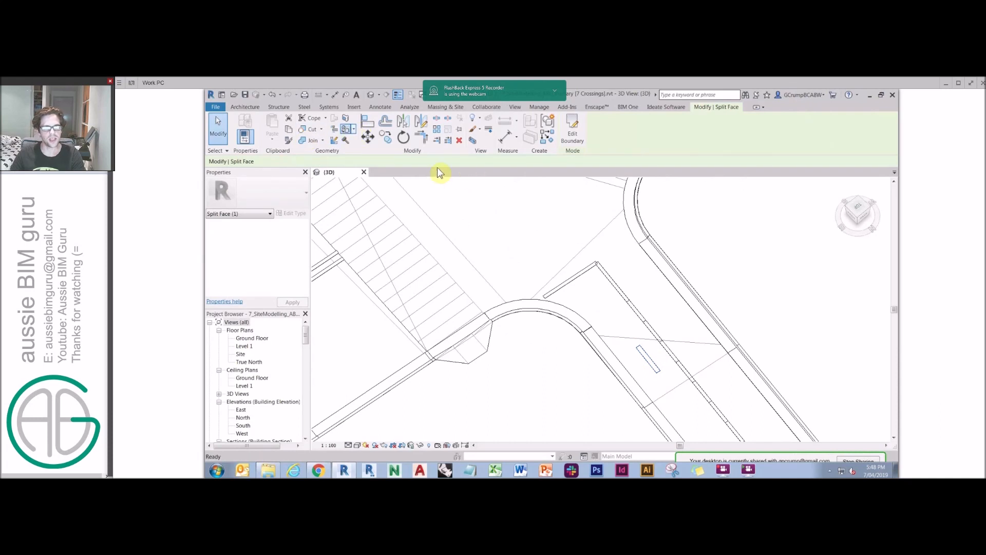
{"action": "left_click", "coordinate": [643, 353]}
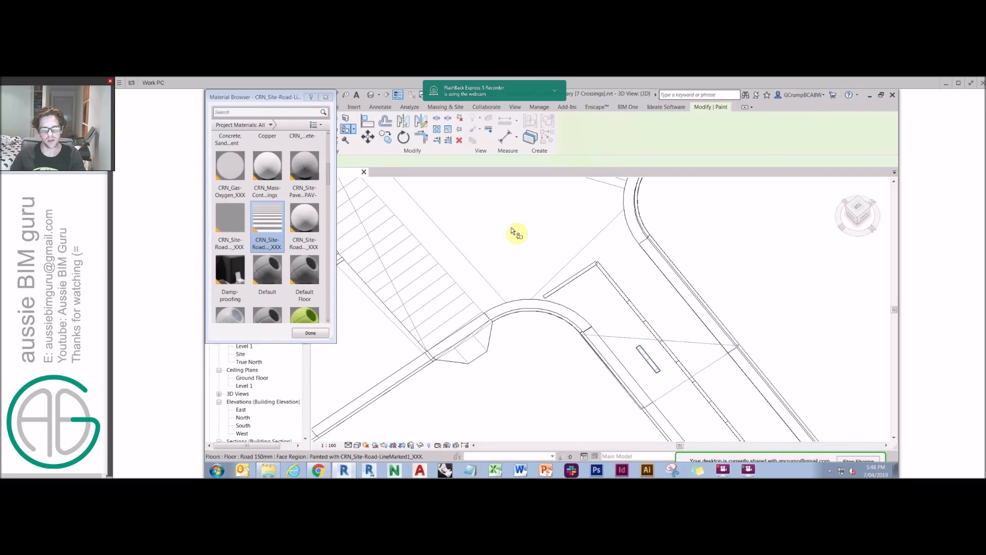
{"action": "left_click", "coordinate": [325, 97]}
Step: Rotate the stripe pattern on one triangular segment of the nearer pedestrian crossing by 39 degrees
{"action": "middle_click_drag", "start_coordinate": [515, 236], "coordinate": [658, 262]}
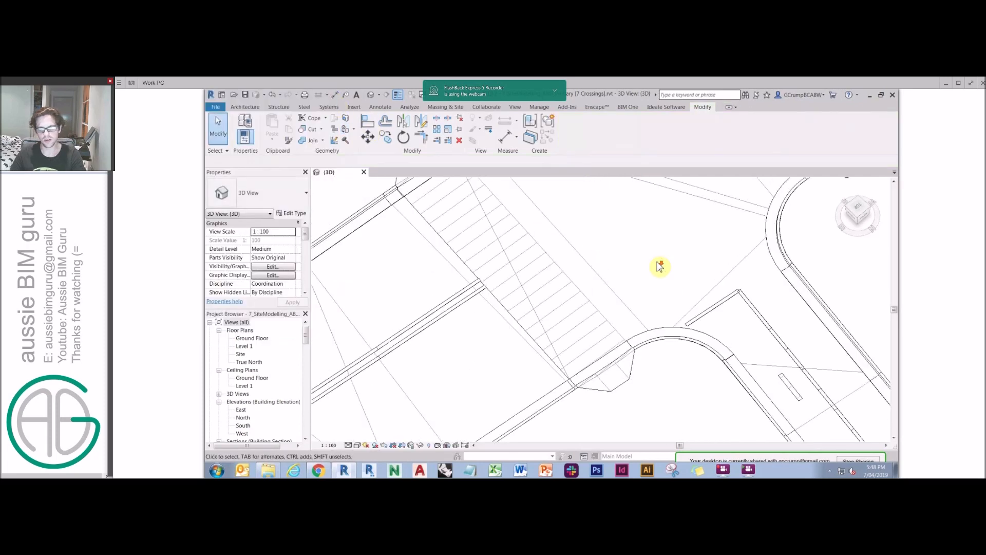
{"action": "scroll", "coordinate": [658, 263], "scroll_direction": "down", "scroll_amount": 1}
{"action": "scroll", "coordinate": [518, 267], "scroll_direction": "up", "scroll_amount": 2}
{"action": "scroll", "coordinate": [508, 277], "scroll_direction": "down", "scroll_amount": 1}
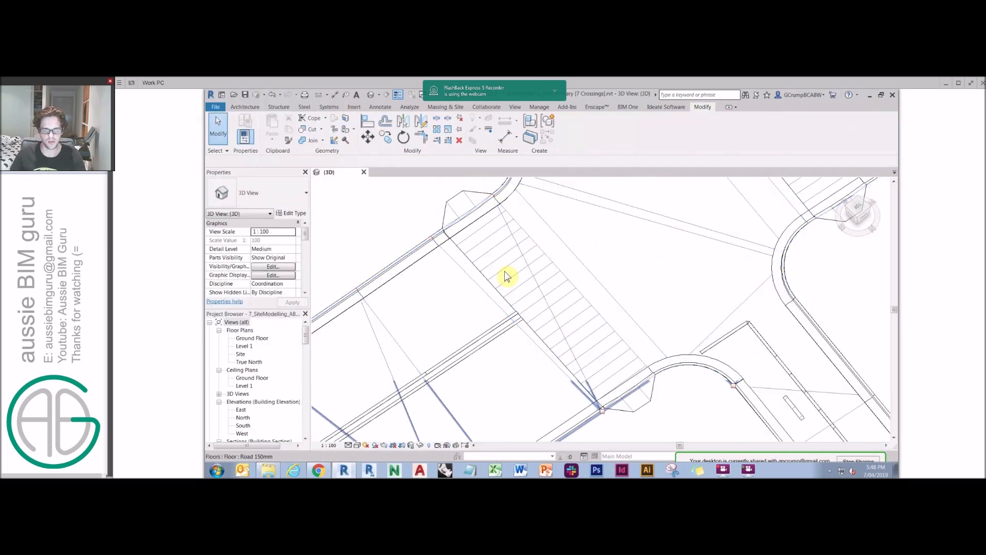
{"action": "left_click", "coordinate": [504, 271]}
{"action": "key", "text": "r"}
{"action": "key", "text": "o"}
{"action": "left_click", "coordinate": [546, 257]}
{"action": "type", "text": "39"}
{"action": "key", "text": "Return"}
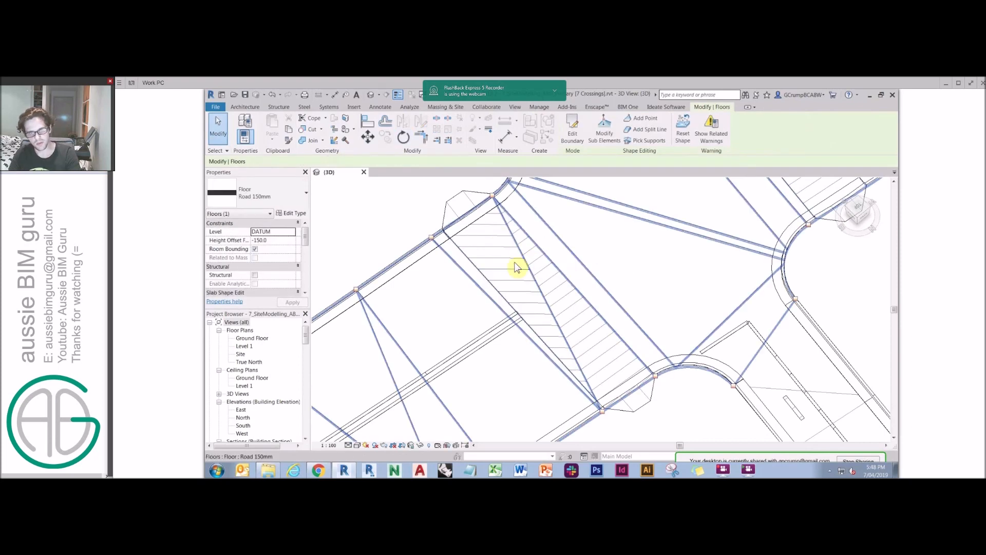
Step: Align the rotated stripe pattern of the triangular segment with the crossing's long edge
{"action": "key", "text": "Escape"}
{"action": "key", "text": "a"}
{"action": "key", "text": "l"}
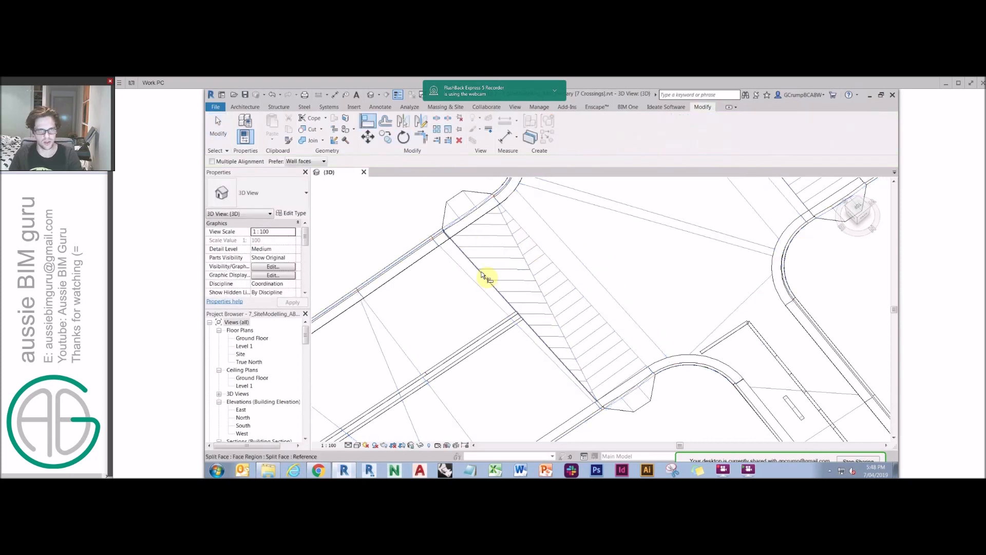
{"action": "left_click", "coordinate": [483, 262]}
{"action": "key", "text": "Escape"}
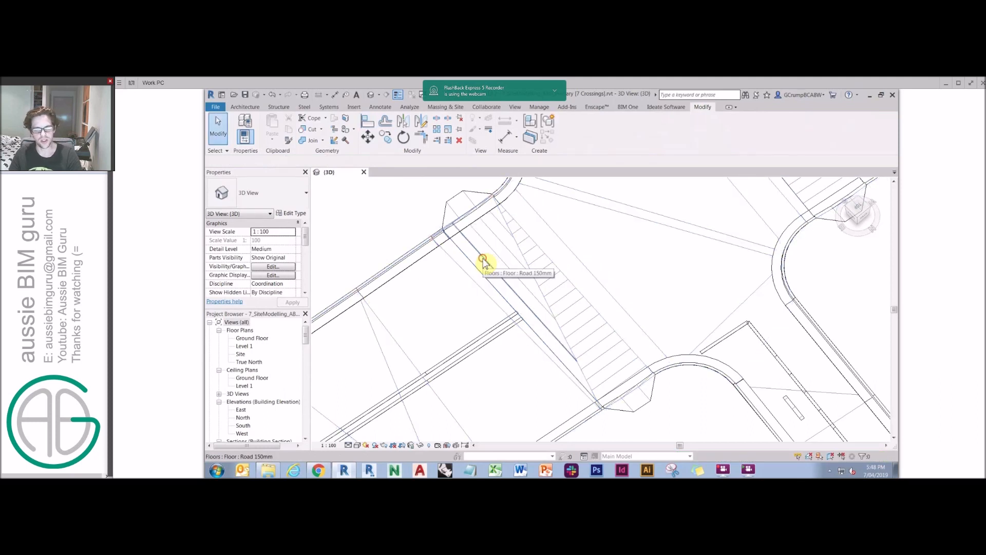
Step: Rotate the segment's stripe pattern back across the crossing and align its lines with those of the adjacent segment
{"action": "left_click", "coordinate": [488, 260]}
{"action": "key", "text": "r"}
{"action": "key", "text": "o"}
{"action": "left_click", "coordinate": [521, 246]}
{"action": "left_click", "coordinate": [568, 257]}
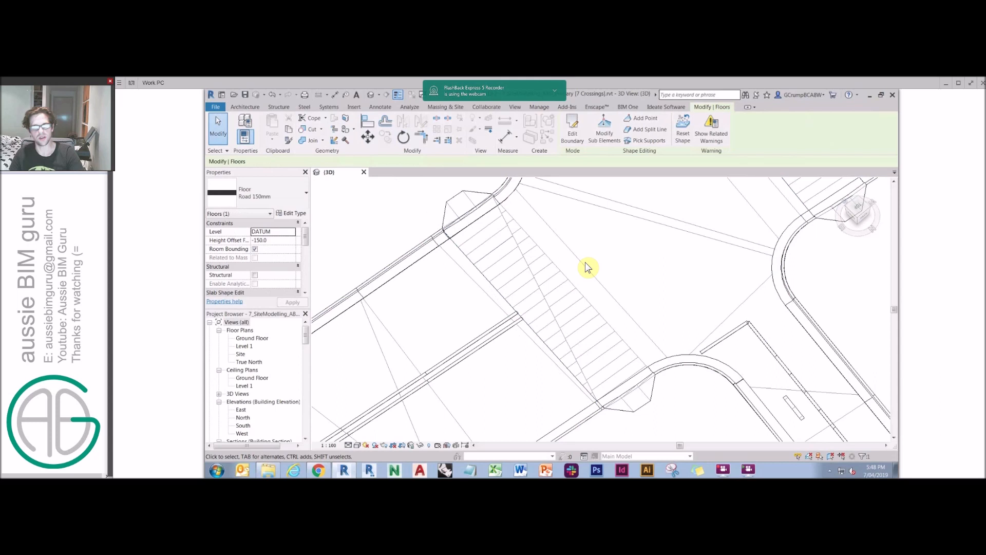
{"action": "key", "text": "l"}
{"action": "left_click", "coordinate": [482, 243]}
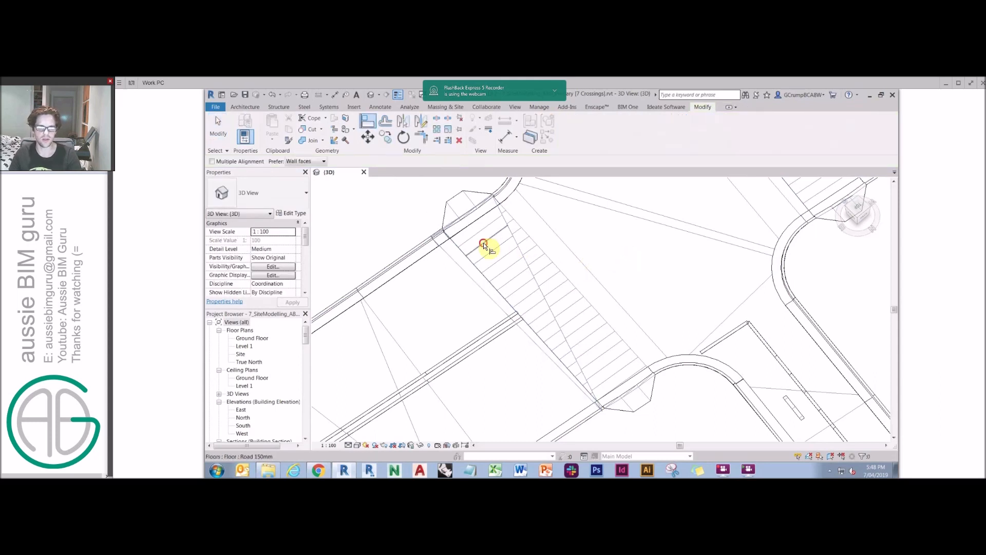
{"action": "left_click", "coordinate": [512, 219]}
{"action": "key", "text": "Escape"}
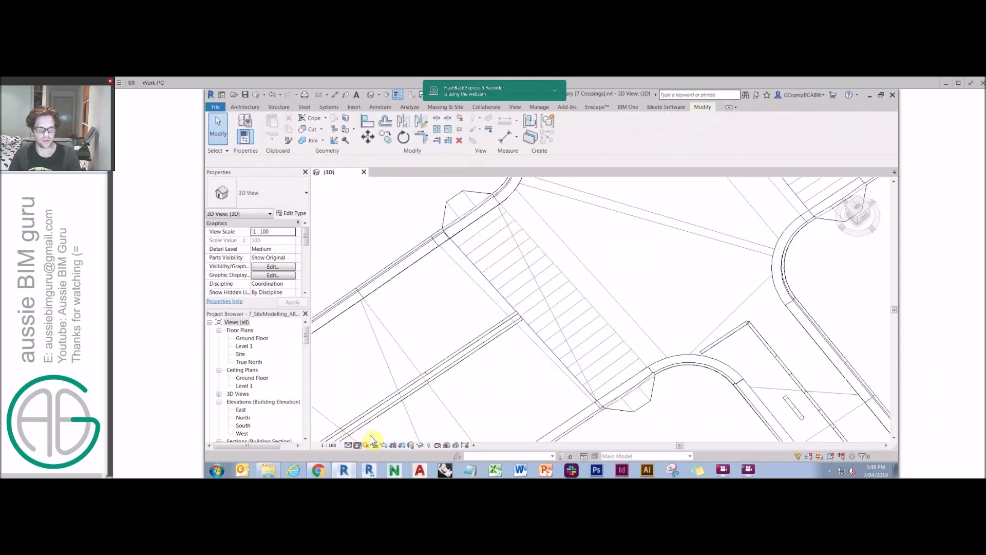
Step: Check the crossing's stripes in the Realistic visual style, and return the 3D view to Hidden Line
{"action": "left_click", "coordinate": [357, 445]}
{"action": "key", "text": "Escape"}
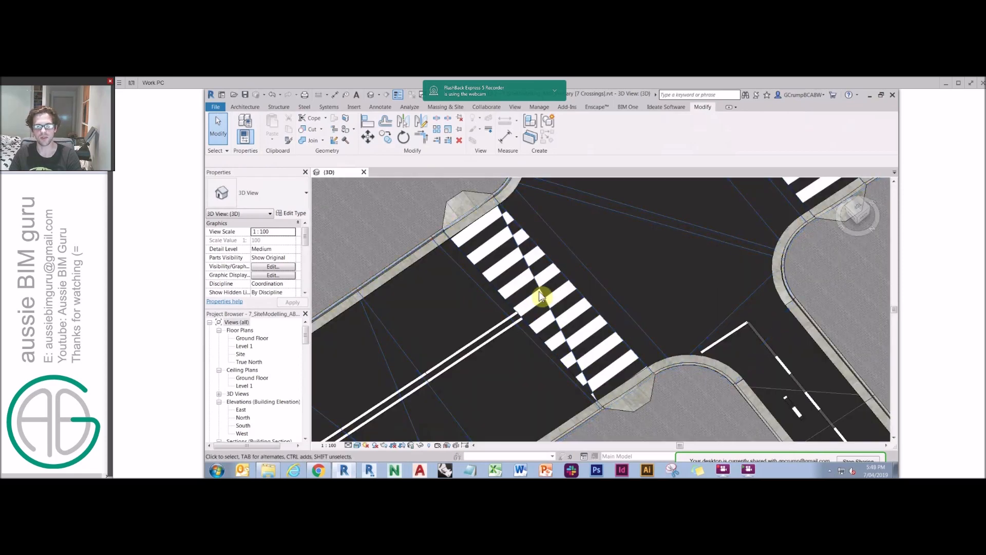
{"action": "left_click", "coordinate": [358, 445]}
{"action": "left_click", "coordinate": [382, 397]}
Step: Align a stripe line across the crossing's diagonal seam, leaving the 3D view in Hidden Line
{"action": "key", "text": "a"}
{"action": "key", "text": "l"}
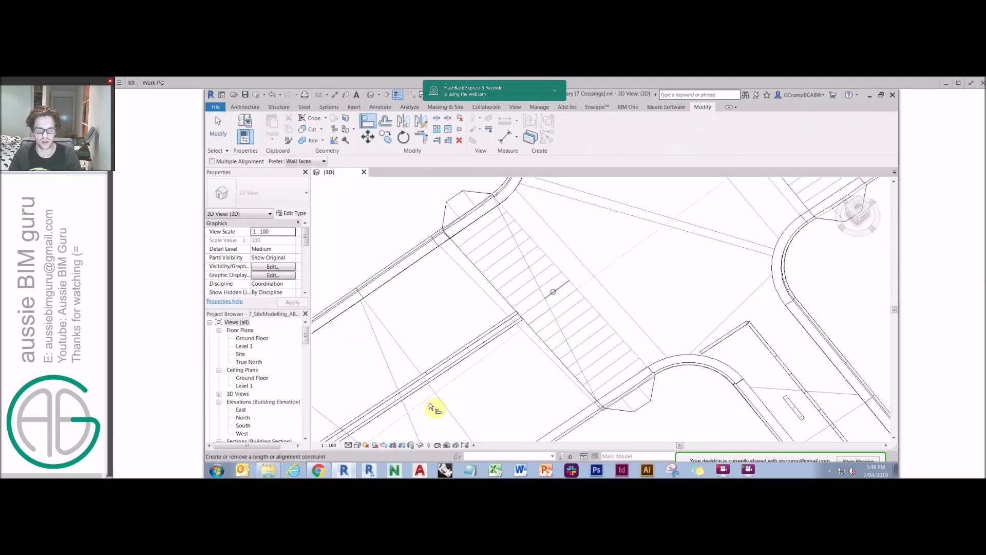
{"action": "key", "text": "Escape"}
{"action": "key", "text": "Escape"}
{"action": "left_click", "coordinate": [356, 446]}
{"action": "left_click", "coordinate": [443, 387]}
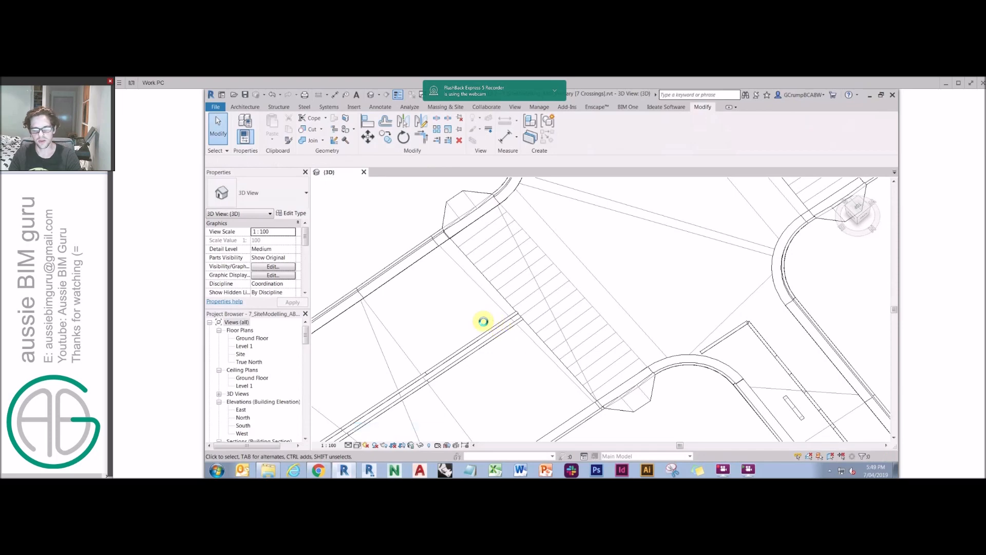
{"action": "left_click", "coordinate": [357, 446]}
{"action": "left_click", "coordinate": [384, 398]}
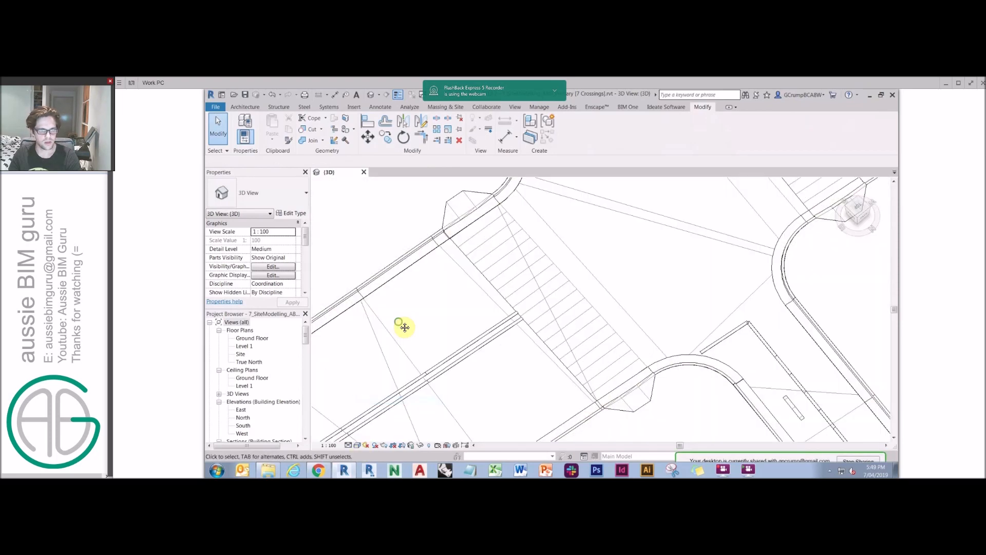
Step: Select one of the double centreline railings and examine its type and extent along the road up to the crossing
{"action": "left_click", "coordinate": [480, 337]}
{"action": "scroll", "coordinate": [482, 337], "scroll_direction": "down", "scroll_amount": 3}
{"action": "middle_click_drag", "start_coordinate": [551, 297], "coordinate": [528, 296]}
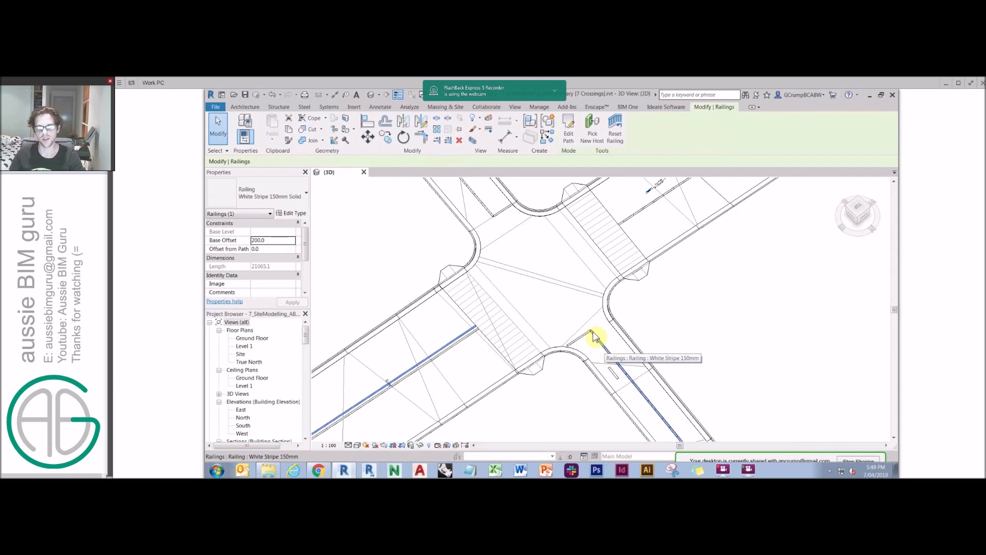
{"action": "middle_click_drag", "start_coordinate": [510, 345], "coordinate": [595, 329]}
{"action": "scroll", "coordinate": [421, 415], "scroll_direction": "up", "scroll_amount": 3}
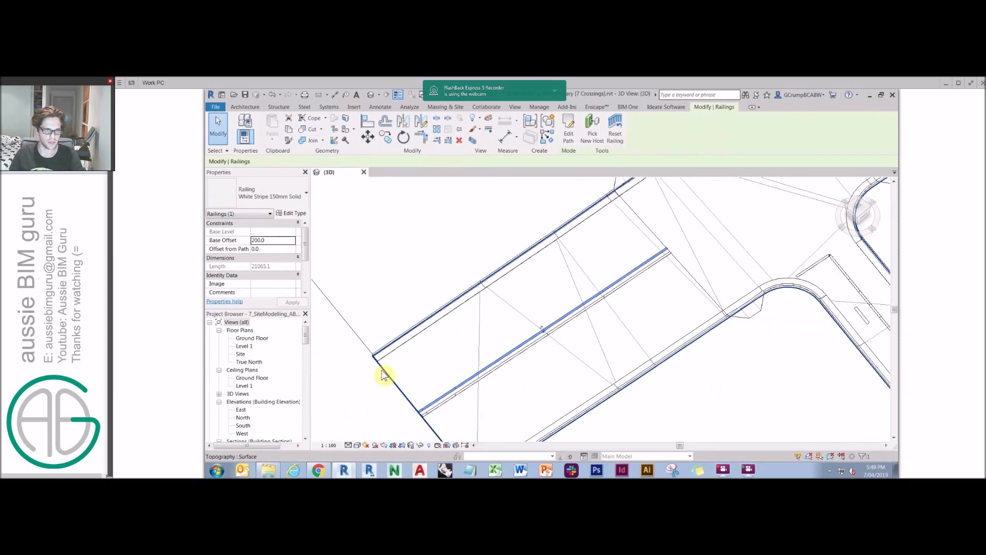
{"action": "scroll", "coordinate": [383, 373], "scroll_direction": "up", "scroll_amount": 2}
{"action": "scroll", "coordinate": [503, 372], "scroll_direction": "down", "scroll_amount": 3}
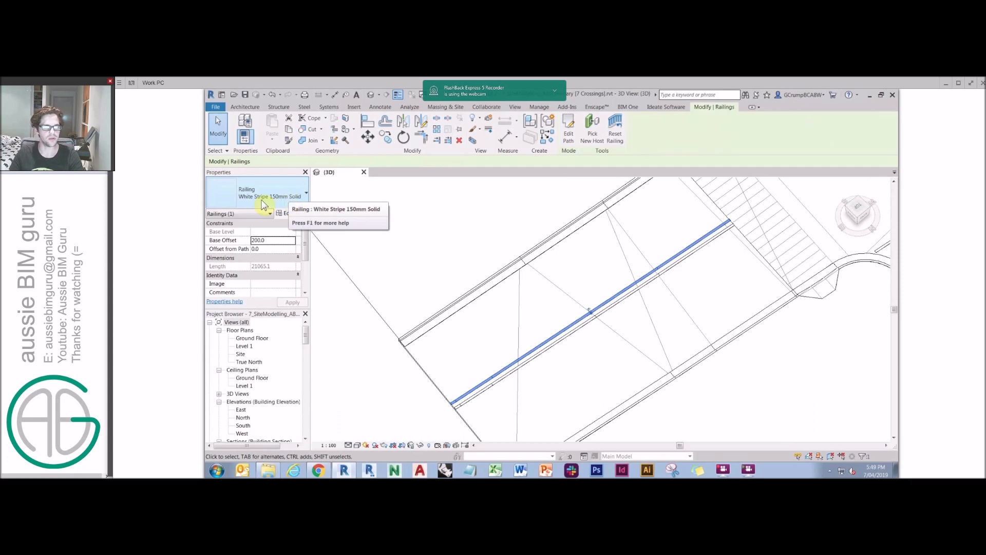
{"action": "left_click", "coordinate": [352, 409]}
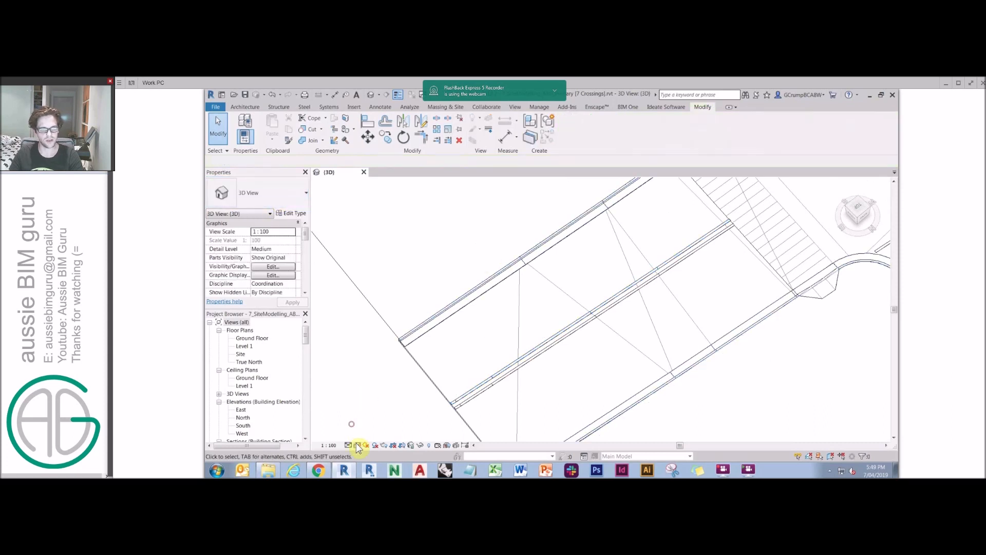
Step: Set the 3D view to the Shaded visual style and look over the road's solid and dashed linemarking
{"action": "left_click", "coordinate": [357, 444]}
{"action": "left_click", "coordinate": [377, 408]}
{"action": "mouse_move", "coordinate": [594, 315]}
{"action": "middle_mouse_down"}
{"action": "mouse_move", "coordinate": [469, 354]}
{"action": "mouse_move", "coordinate": [547, 298]}
{"action": "middle_mouse_up"}
{"action": "middle_click_drag", "start_coordinate": [730, 314], "coordinate": [637, 276]}
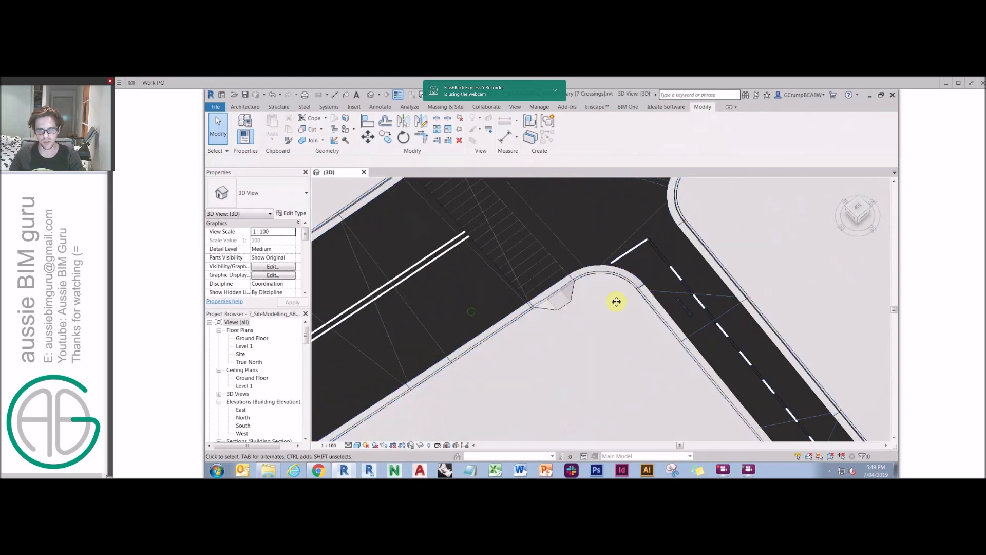
{"action": "middle_click_drag", "start_coordinate": [471, 315], "coordinate": [681, 288]}
Step: Examine the rail structure and baluster placement of the White Stripe 150mm Solid railing type, leaving all settings unchanged
{"action": "left_click", "coordinate": [646, 245]}
{"action": "left_click", "coordinate": [295, 214]}
{"action": "left_click", "coordinate": [588, 231]}
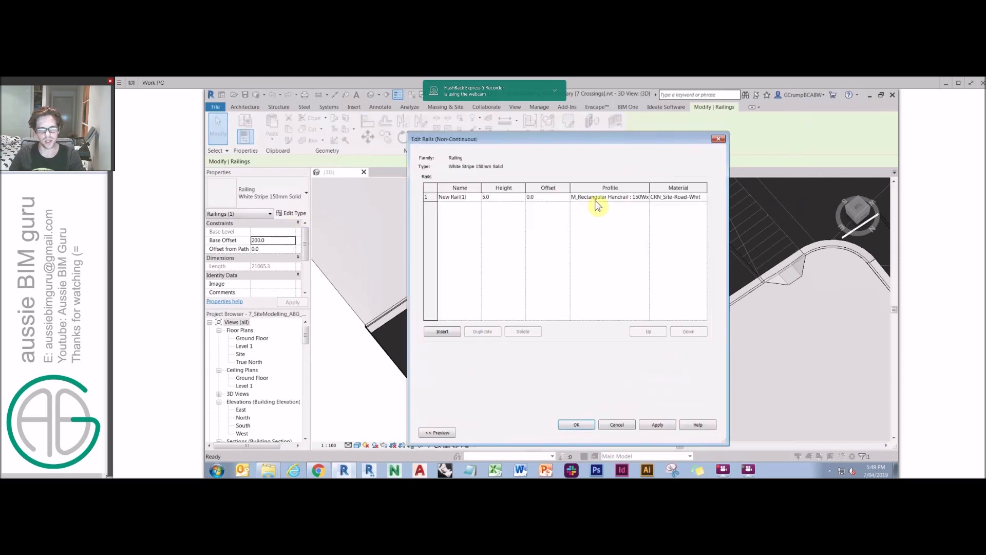
{"action": "left_click", "coordinate": [623, 197]}
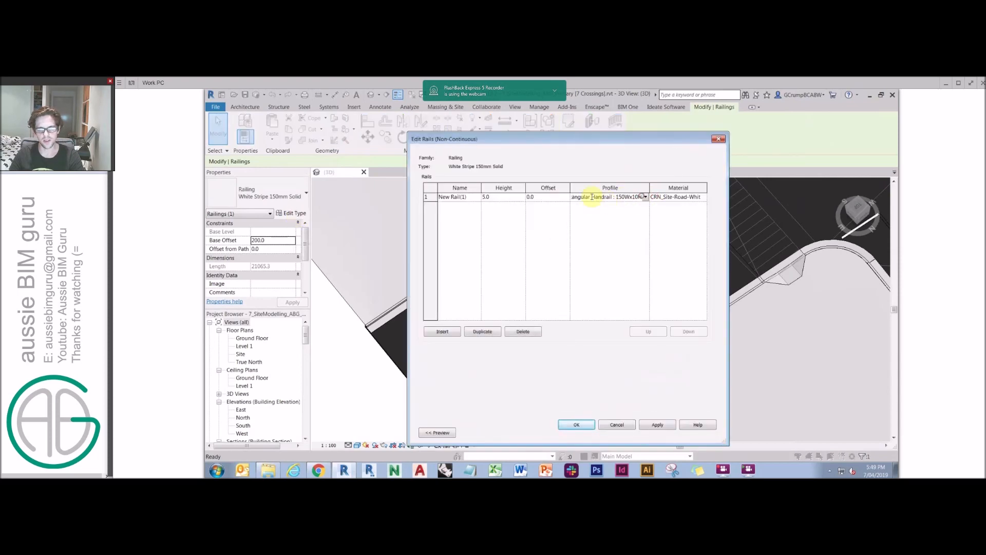
{"action": "left_click", "coordinate": [492, 198]}
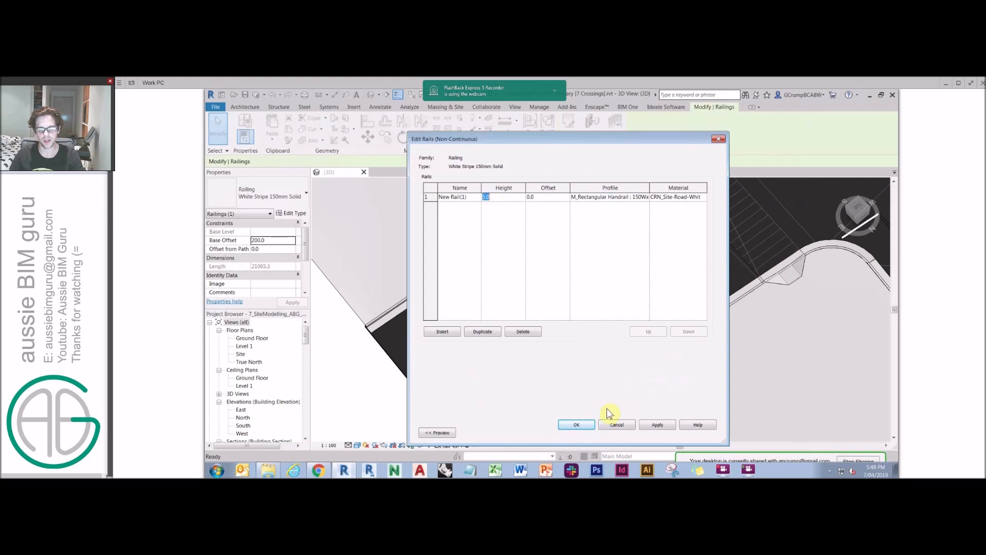
{"action": "left_click", "coordinate": [616, 424]}
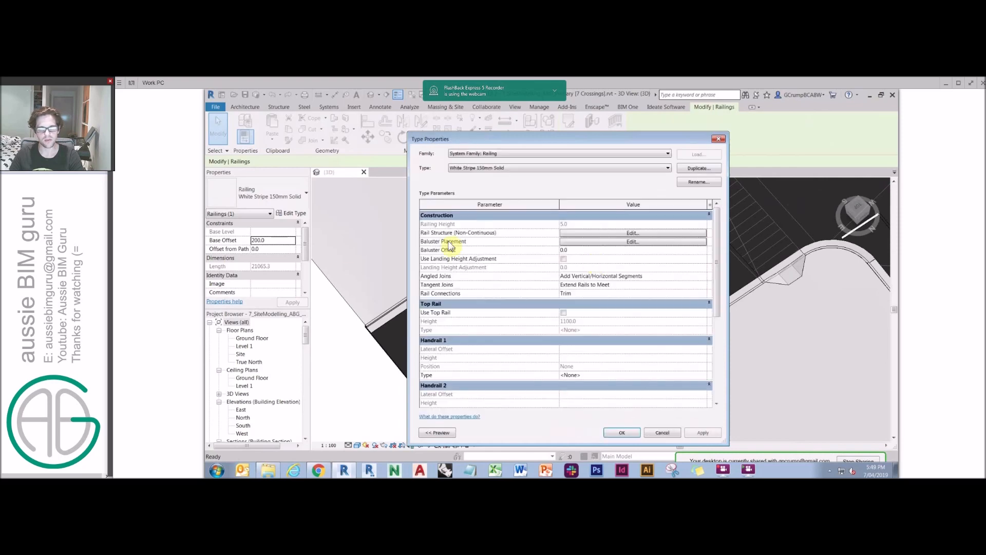
{"action": "left_click", "coordinate": [645, 242]}
{"action": "key", "text": "Escape"}
{"action": "key", "text": "Escape"}
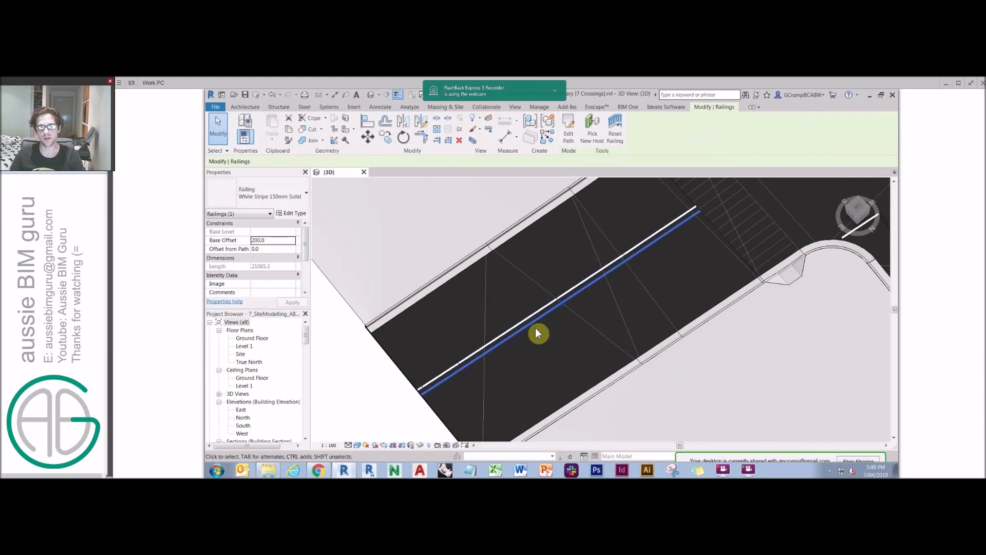
Step: Use Pick New Host to host the selected solid centreline railing on the road surface beneath it
{"action": "middle_click_drag", "start_coordinate": [673, 232], "coordinate": [635, 253]}
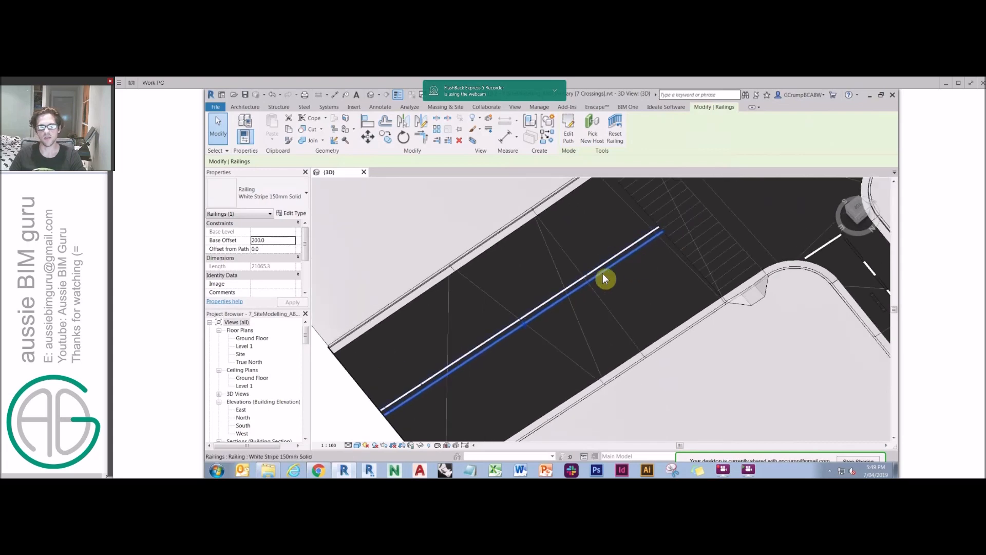
{"action": "middle_click_drag", "start_coordinate": [623, 267], "coordinate": [694, 261], "text": "shift"}
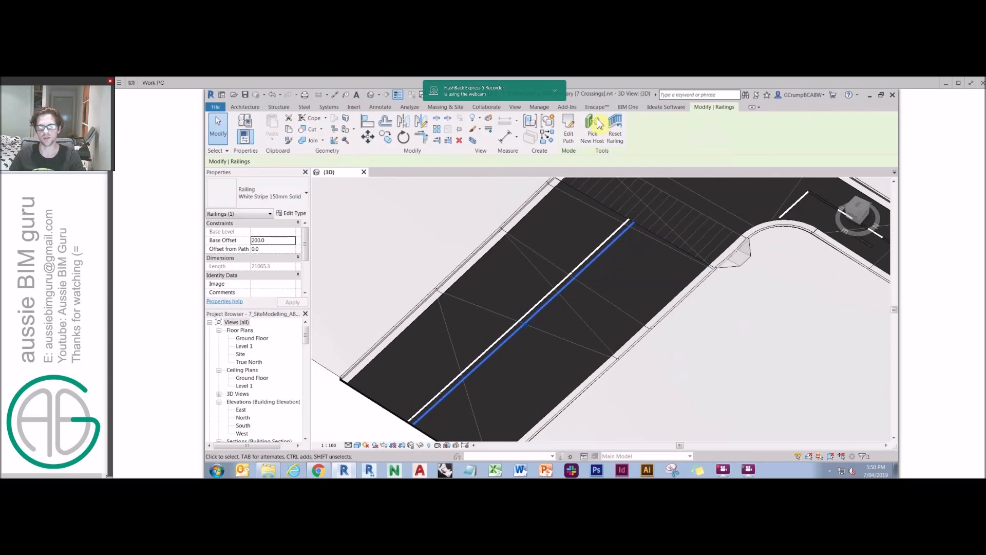
{"action": "left_click", "coordinate": [595, 126]}
{"action": "left_click", "coordinate": [358, 395]}
{"action": "key", "text": "Escape"}
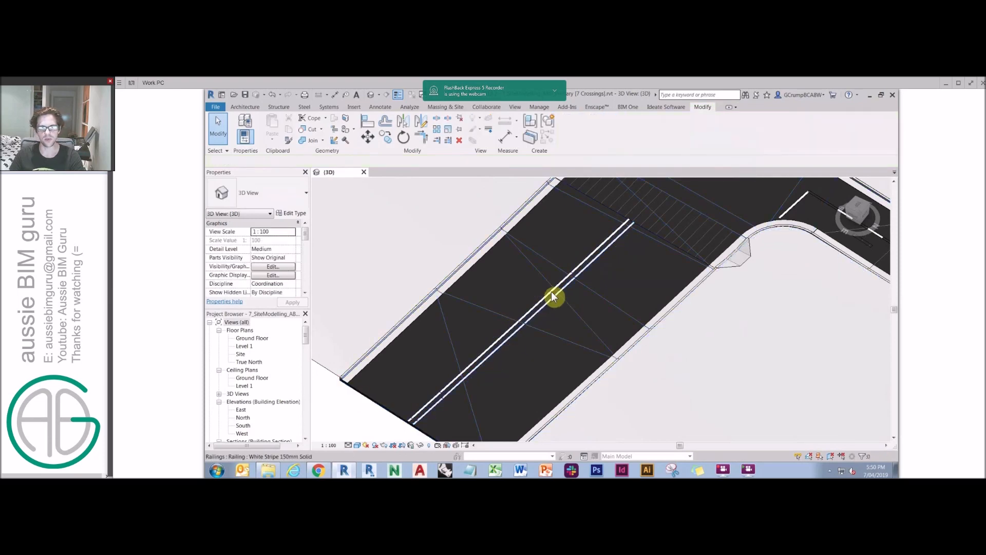
Step: Select the dashed centreline railing and examine the rail structure of its White Stripe 150mm type, leaving it unchanged
{"action": "middle_click_drag", "start_coordinate": [640, 305], "coordinate": [539, 337]}
{"action": "middle_click_drag", "start_coordinate": [630, 334], "coordinate": [516, 357]}
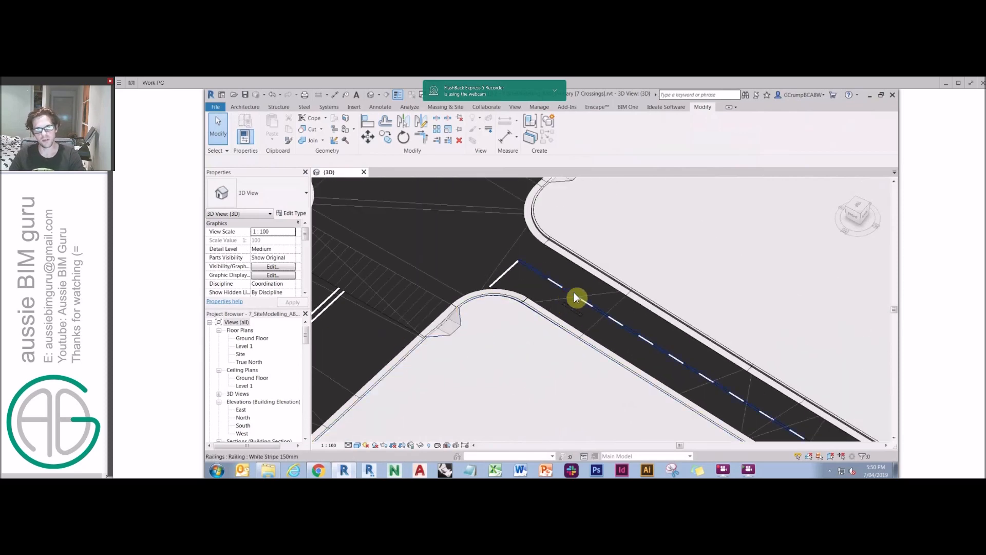
{"action": "left_click", "coordinate": [575, 297]}
{"action": "left_click", "coordinate": [291, 213]}
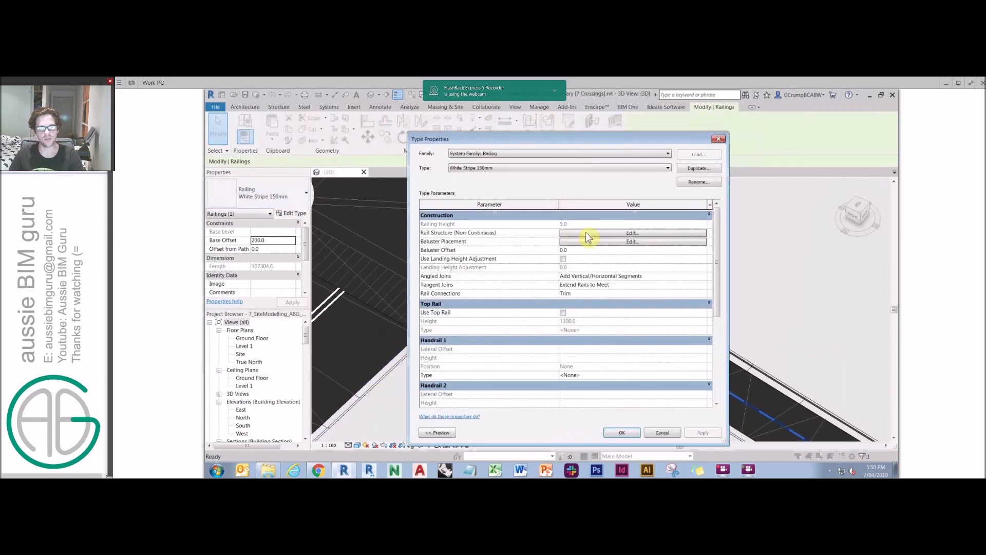
{"action": "left_click", "coordinate": [588, 235]}
{"action": "left_click", "coordinate": [653, 197]}
{"action": "left_click", "coordinate": [611, 197]}
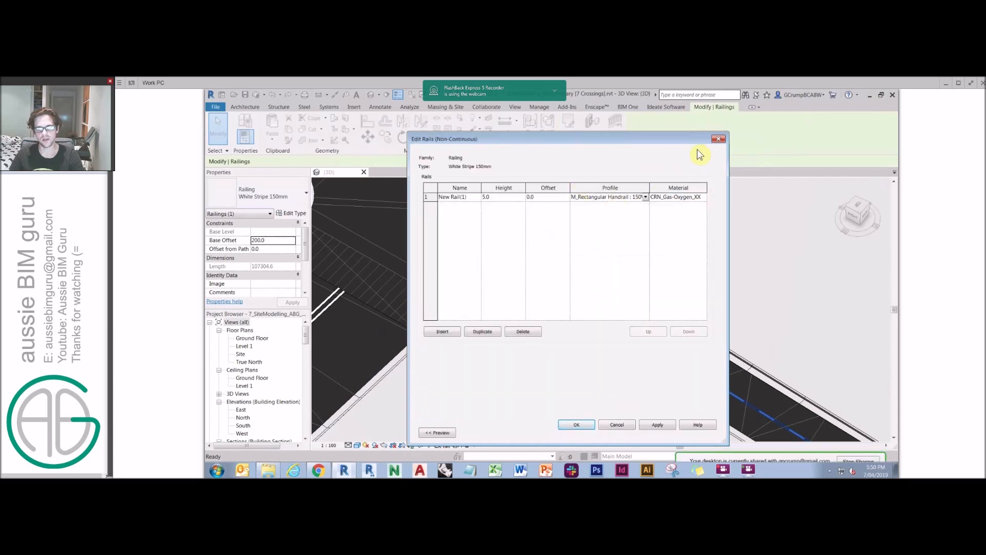
{"action": "left_click", "coordinate": [718, 140]}
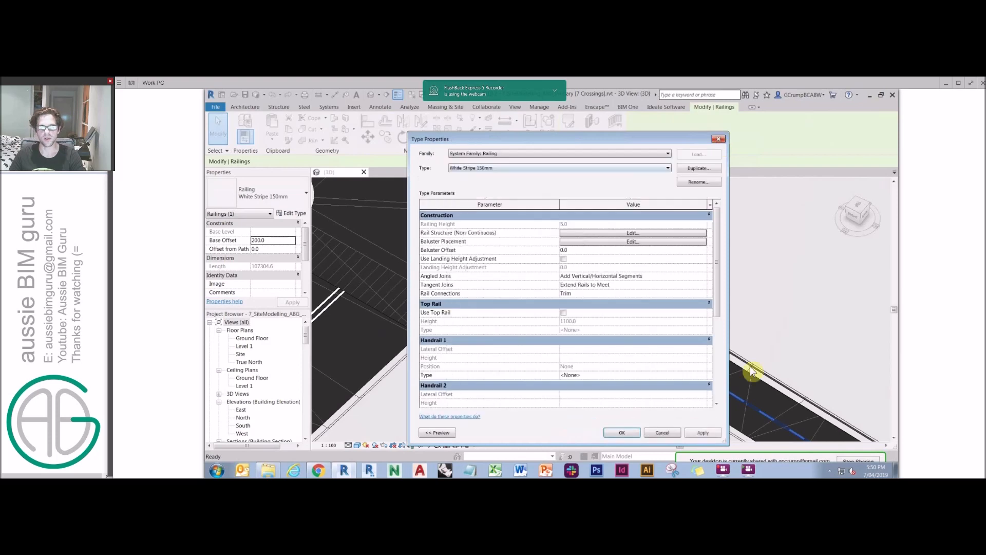
Step: Examine the baluster family, spacing and pattern break settings of the White Stripe 150mm railing type, discarding any changes
{"action": "left_click", "coordinate": [632, 241]}
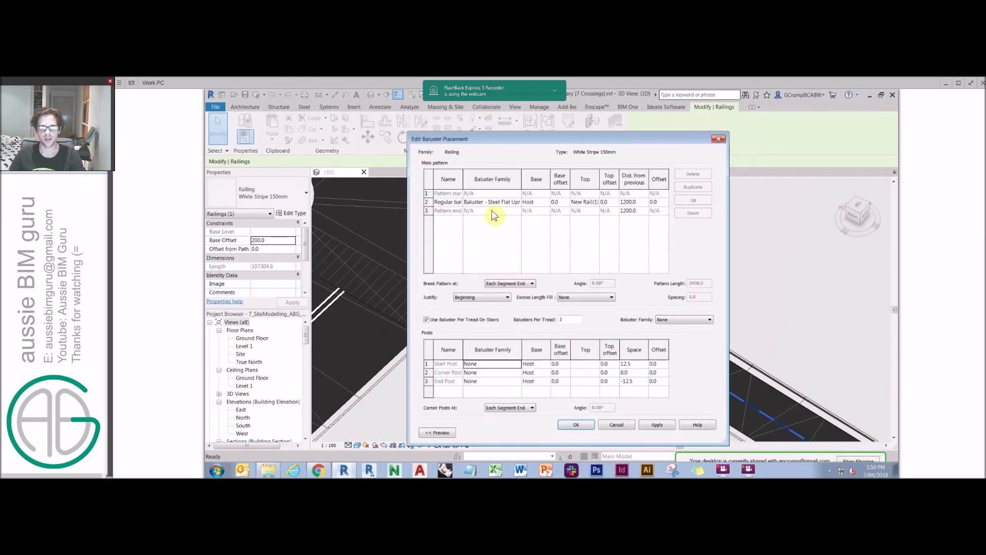
{"action": "left_click", "coordinate": [482, 203]}
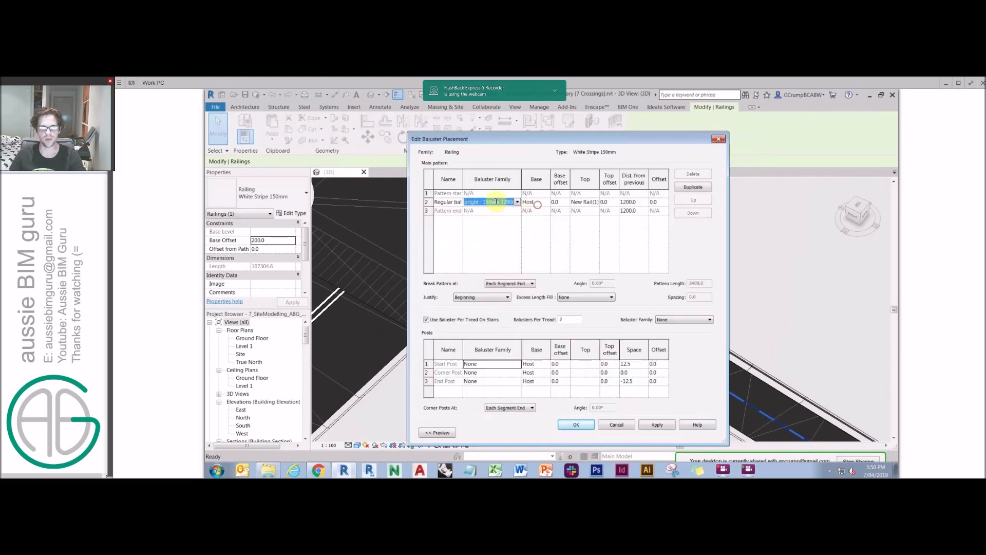
{"action": "left_click", "coordinate": [509, 201]}
{"action": "left_click", "coordinate": [630, 203]}
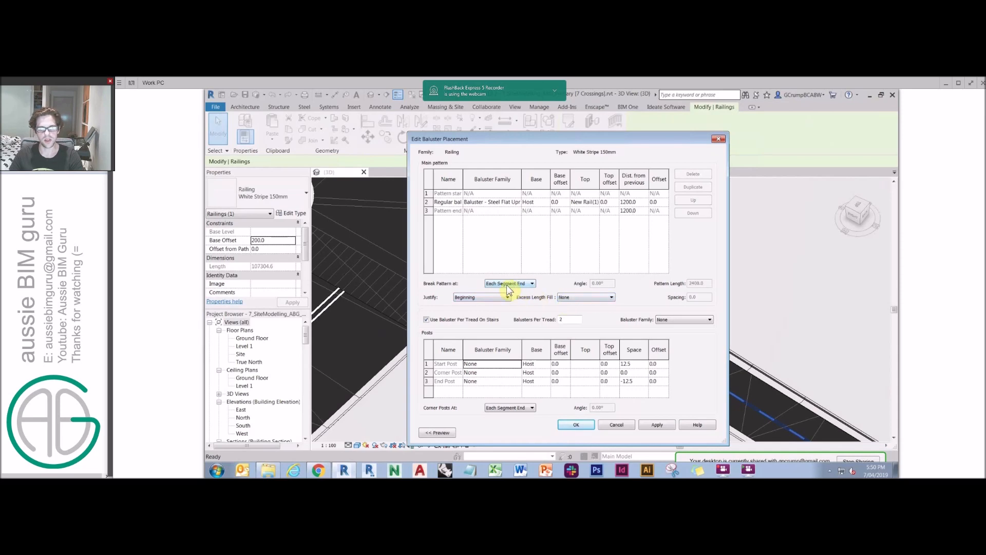
{"action": "left_click", "coordinate": [622, 426]}
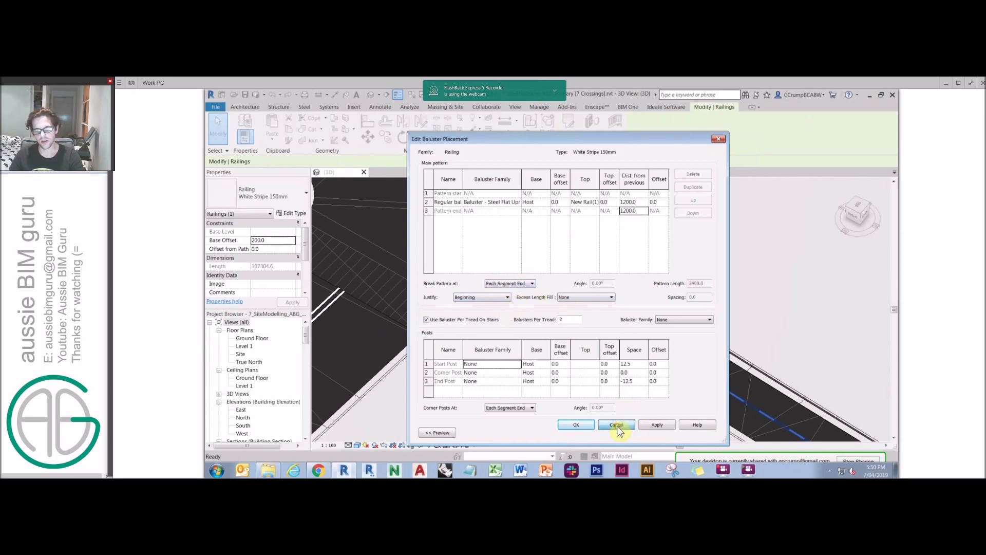
{"action": "left_click", "coordinate": [662, 433]}
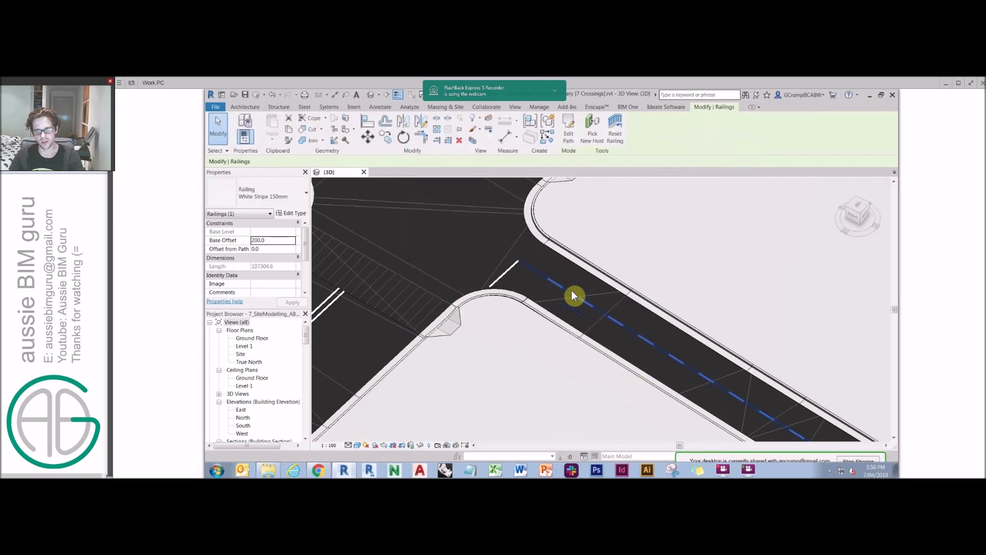
Step: Look over the solid and dashed linemarking along the roads and select the stop line railing to check its type
{"action": "middle_click_drag", "start_coordinate": [608, 350], "coordinate": [578, 343]}
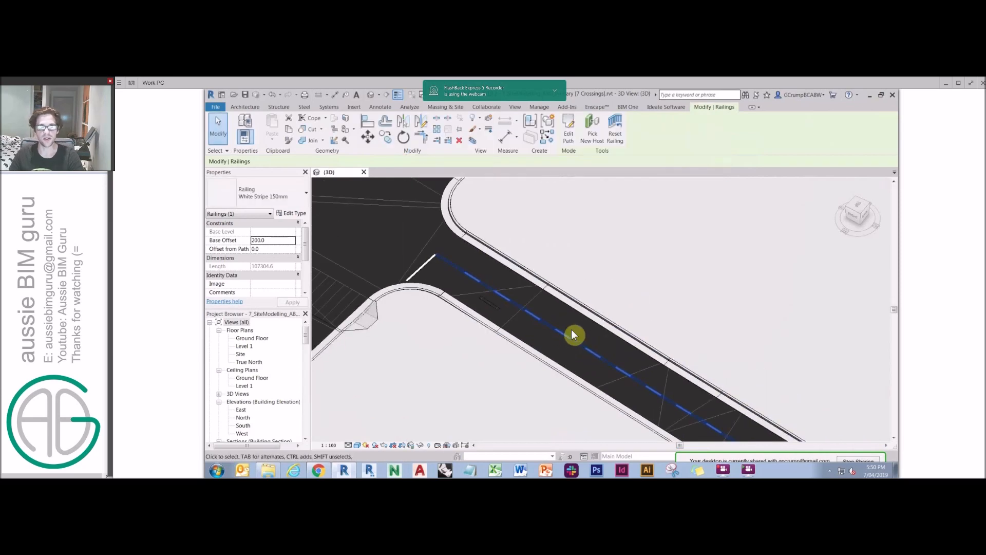
{"action": "key", "text": "Escape"}
{"action": "scroll", "coordinate": [500, 286], "scroll_direction": "down", "scroll_amount": 2}
{"action": "scroll", "coordinate": [566, 246], "scroll_direction": "up", "scroll_amount": 3}
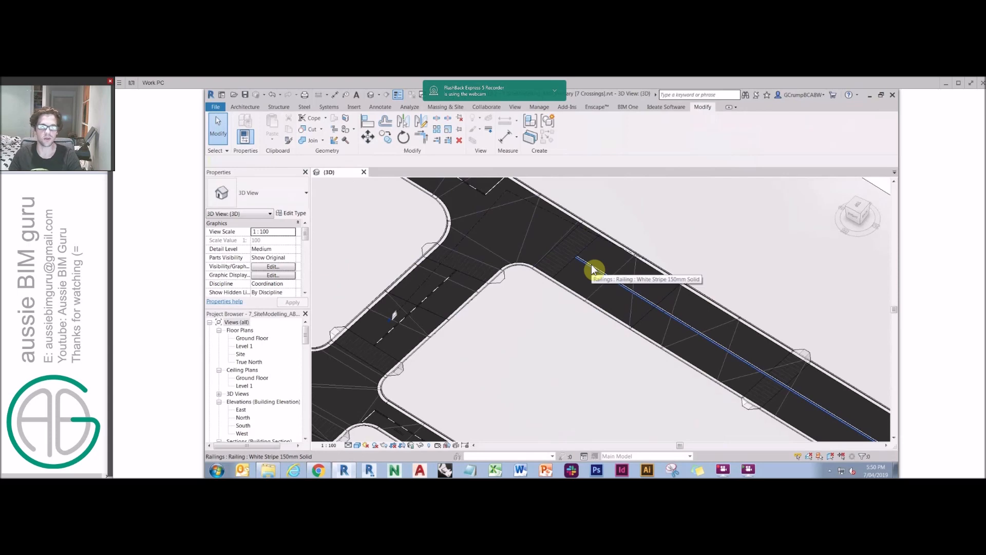
{"action": "scroll", "coordinate": [552, 267], "scroll_direction": "up", "scroll_amount": 3}
{"action": "scroll", "coordinate": [563, 271], "scroll_direction": "up", "scroll_amount": 2}
{"action": "left_click", "coordinate": [556, 264]}
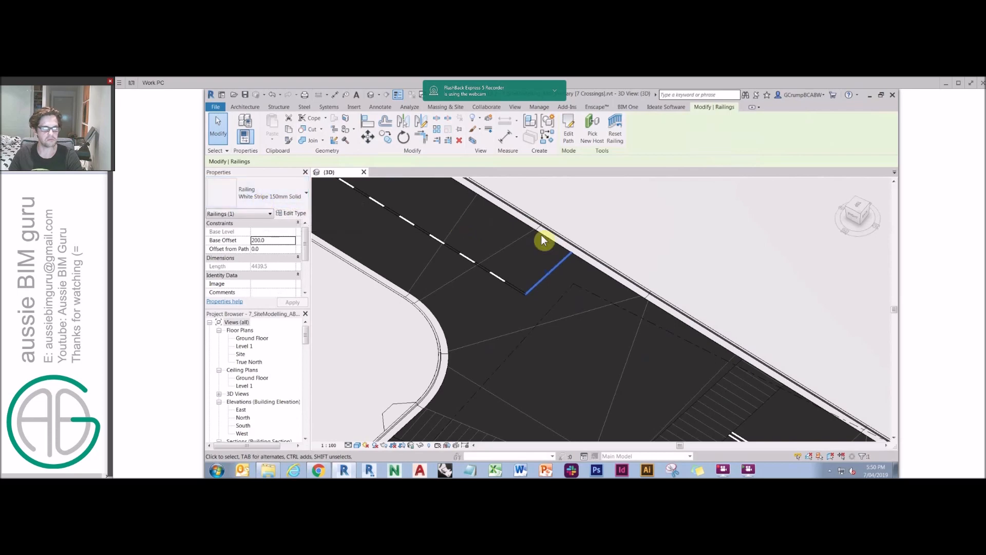
Step: Set the 3D view to the Realistic visual style and look over the crossings and linemarking at the intersections
{"action": "scroll", "coordinate": [540, 239], "scroll_direction": "down", "scroll_amount": 4}
{"action": "middle_click_drag", "start_coordinate": [540, 241], "coordinate": [647, 285]}
{"action": "middle_click_drag", "start_coordinate": [673, 350], "coordinate": [595, 310]}
{"action": "scroll", "coordinate": [609, 344], "scroll_direction": "up", "scroll_amount": 2}
{"action": "left_click", "coordinate": [356, 444]}
{"action": "left_click", "coordinate": [396, 429]}
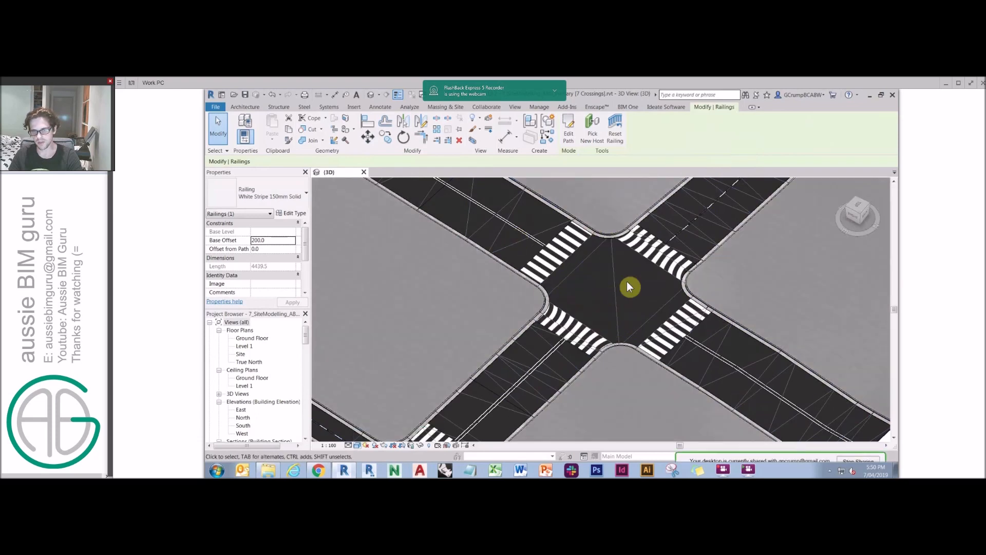
{"action": "scroll", "coordinate": [736, 310], "scroll_direction": "down", "scroll_amount": 3}
{"action": "middle_click_drag", "start_coordinate": [670, 305], "coordinate": [610, 341], "text": "shift"}
{"action": "scroll", "coordinate": [504, 279], "scroll_direction": "up", "scroll_amount": 4}
{"action": "middle_click_drag", "start_coordinate": [566, 287], "coordinate": [568, 374]}
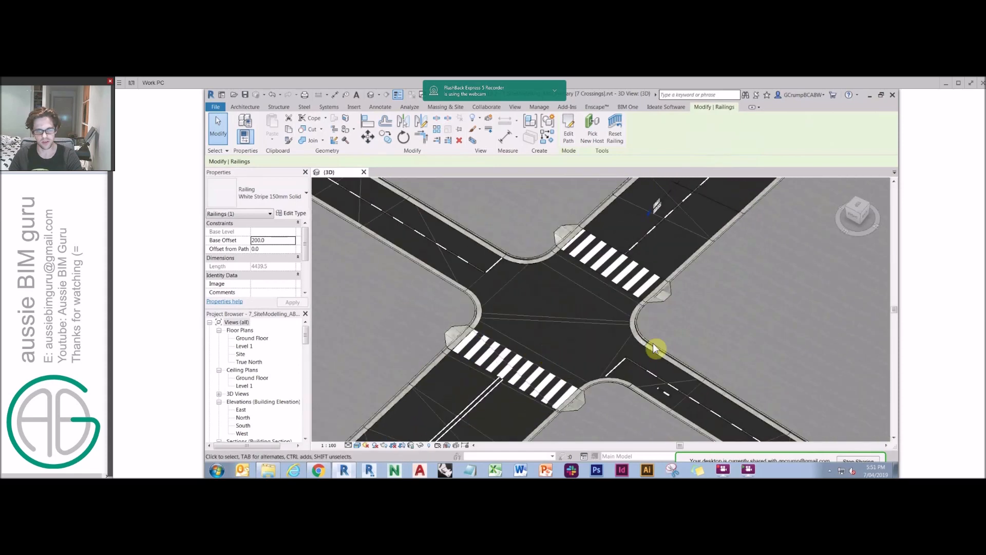
{"action": "left_click", "coordinate": [530, 196]}
{"action": "middle_click_drag", "start_coordinate": [459, 296], "coordinate": [567, 266]}
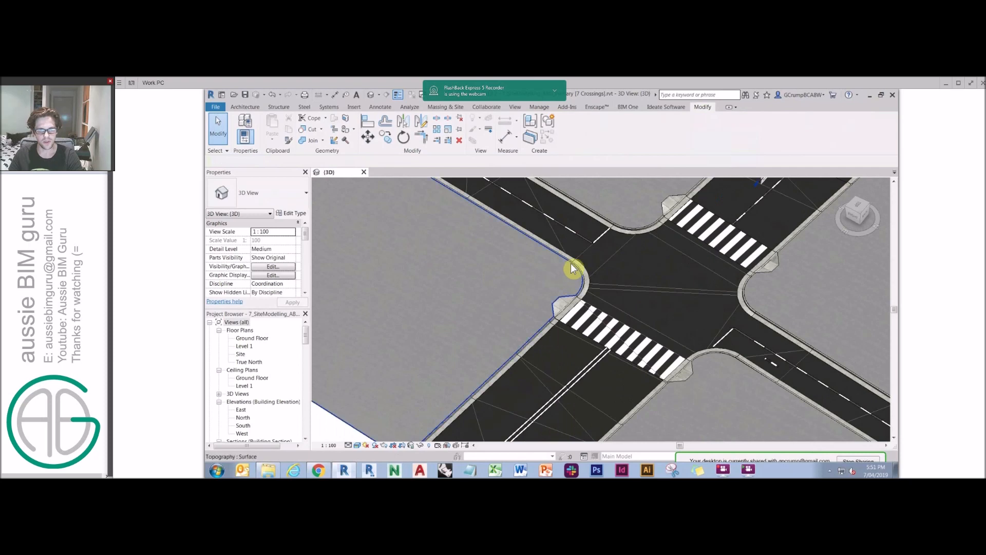
Step: Inspect the paving texture at the footpath corner and check the material assigned to that topography surface
{"action": "left_click", "coordinate": [572, 273]}
{"action": "scroll", "coordinate": [572, 275], "scroll_direction": "up", "scroll_amount": 5}
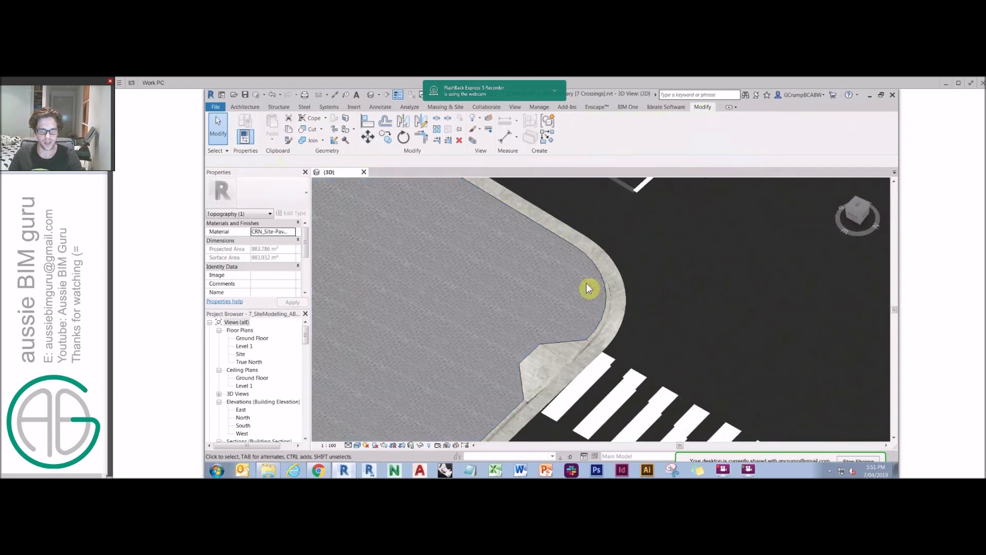
{"action": "key", "text": "Escape"}
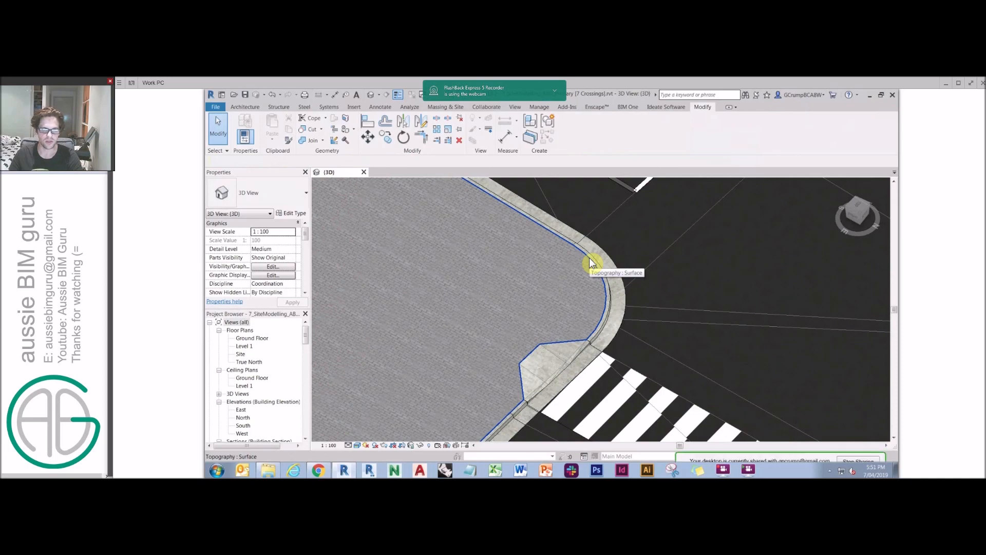
{"action": "scroll", "coordinate": [590, 263], "scroll_direction": "up", "scroll_amount": 4}
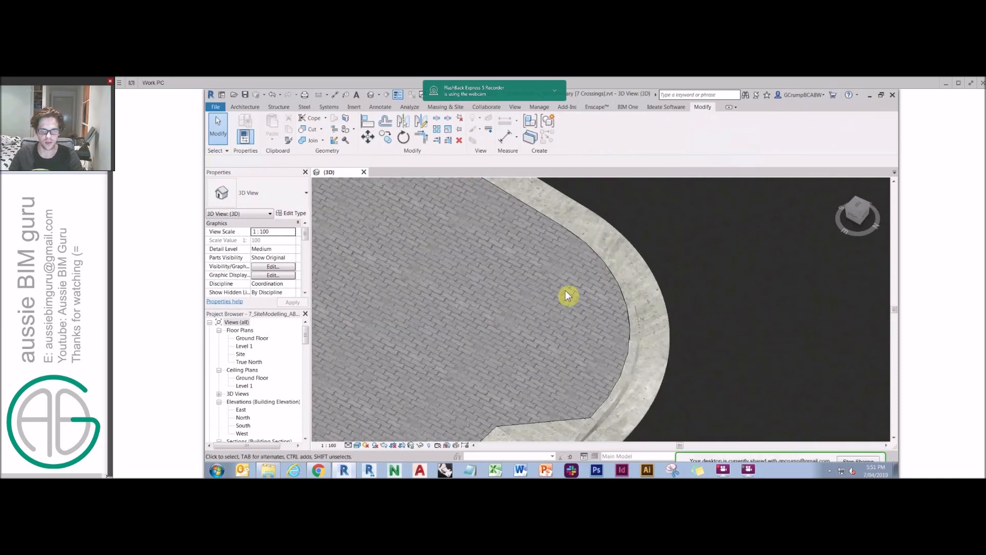
{"action": "left_click", "coordinate": [609, 265]}
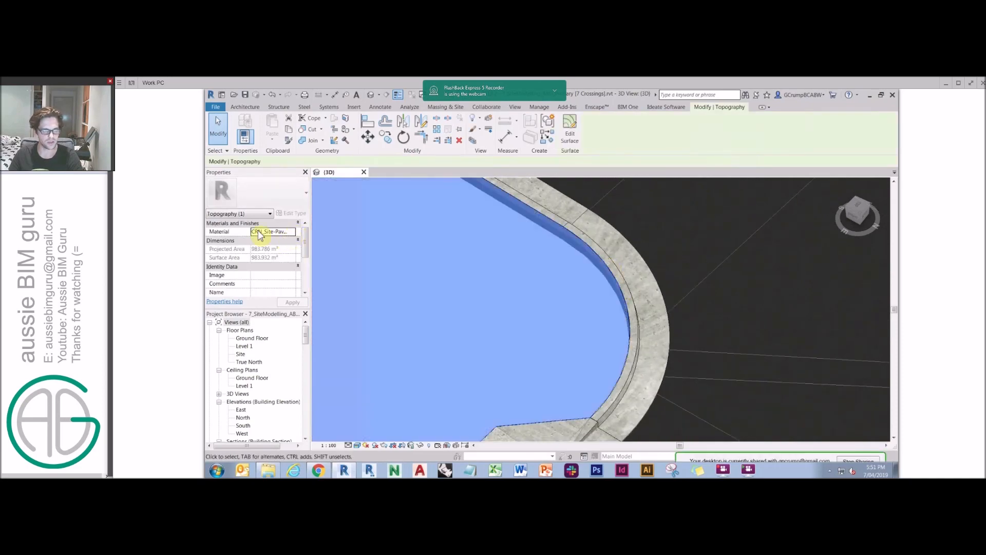
{"action": "scroll", "coordinate": [606, 277], "scroll_direction": "down", "scroll_amount": 5}
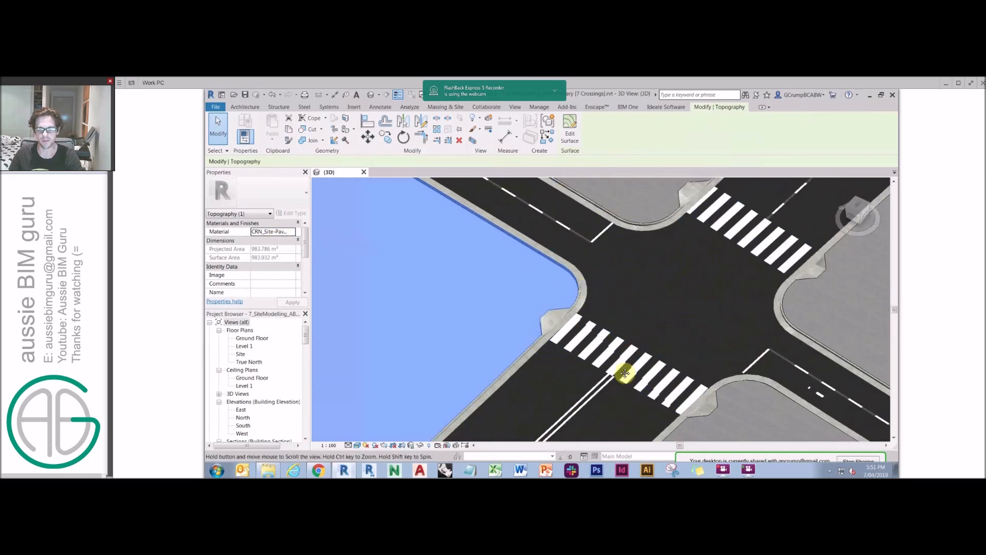
{"action": "key", "text": "alt+Tab"}
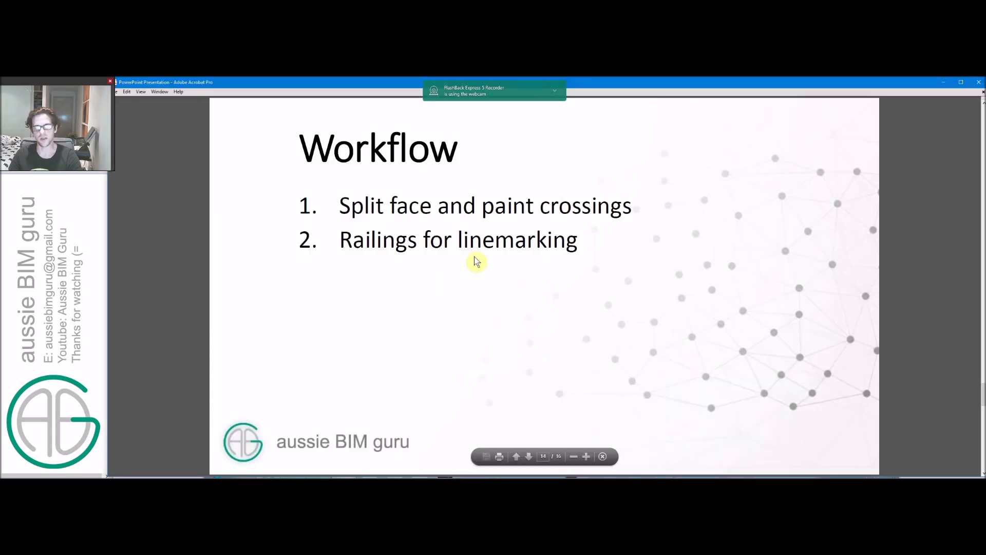
{"action": "left_click", "coordinate": [487, 249]}
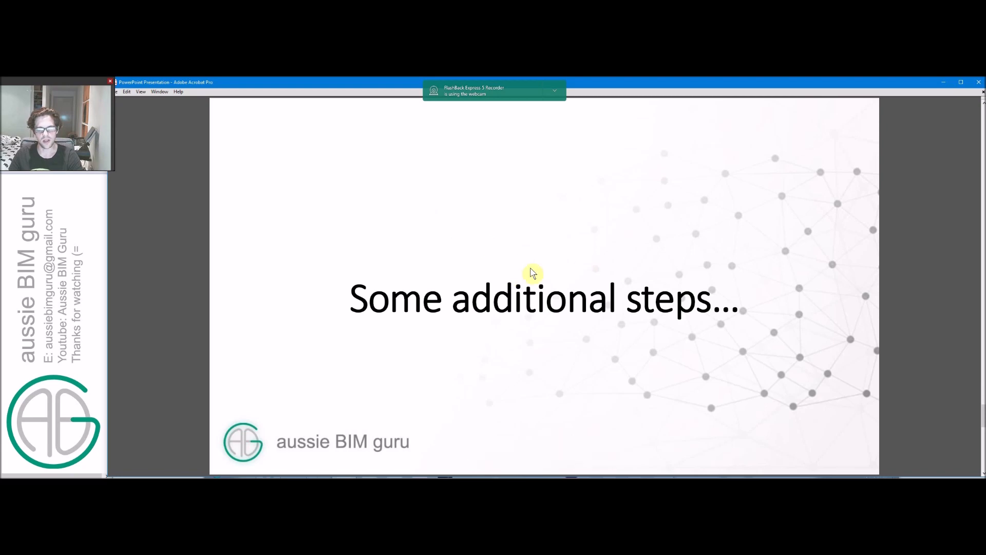
{"action": "left_click", "coordinate": [535, 243]}
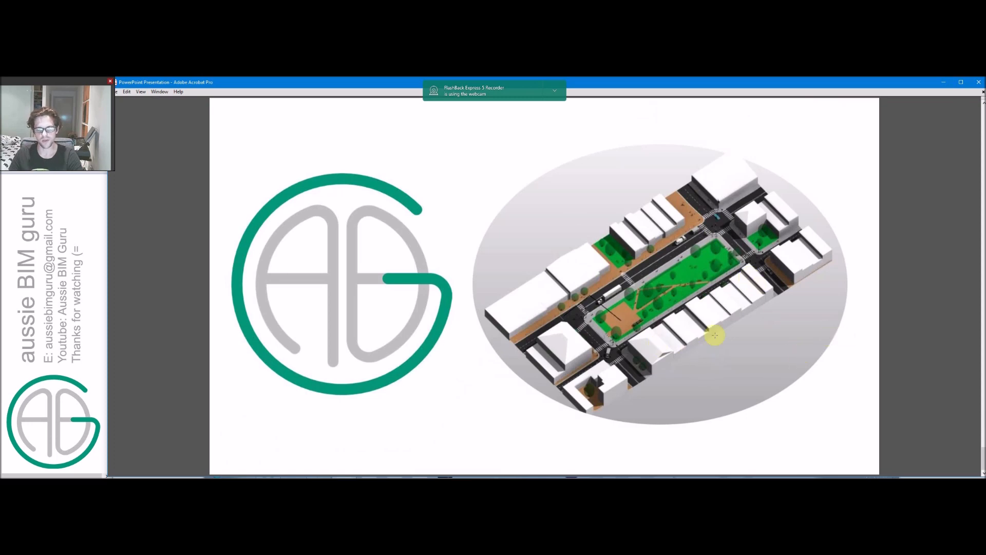
{"action": "mouse_move", "coordinate": [495, 469]}
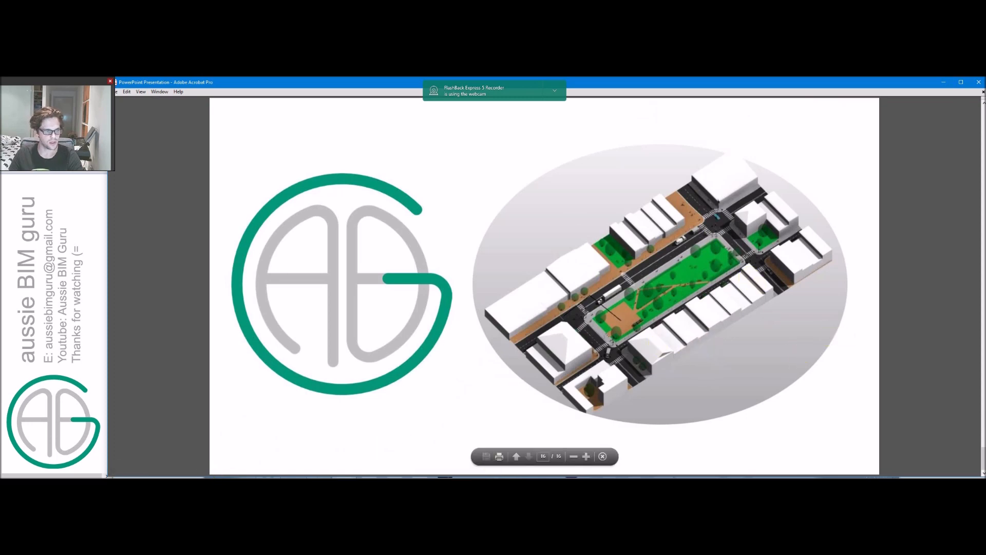
{"action": "left_click", "coordinate": [475, 478]}
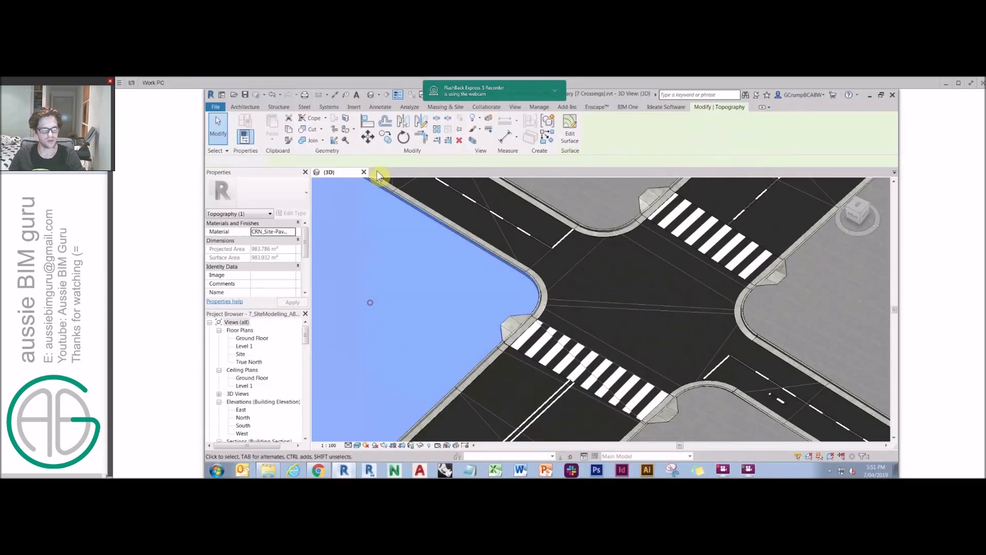
Step: Close the 7_SiteModelling_ABG_Primary [7 Crossings] model without saving and open the 13_SiteModelling model
{"action": "key", "text": "Escape"}
{"action": "left_click", "coordinate": [580, 283]}
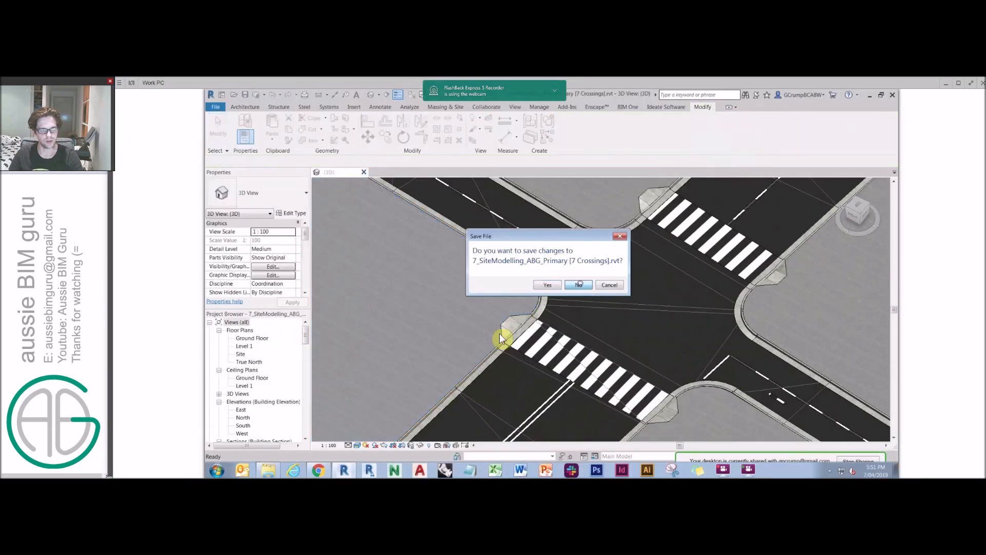
{"action": "left_click", "coordinate": [268, 470]}
{"action": "double_click", "coordinate": [497, 330]}
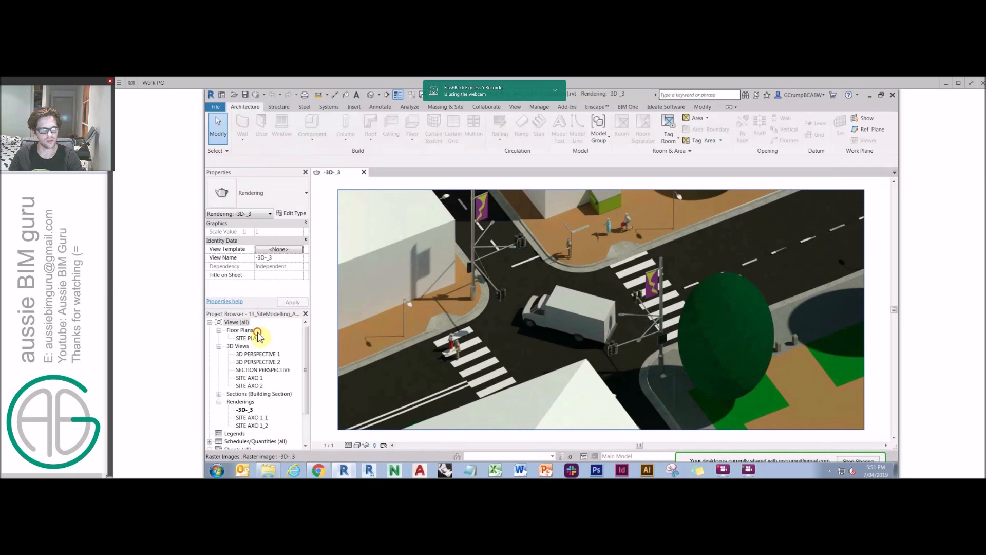
Step: Open the SITE PLAN floor plan, examine its streets, buildings and park, and bring up the massing and site tools
{"action": "double_click", "coordinate": [257, 335]}
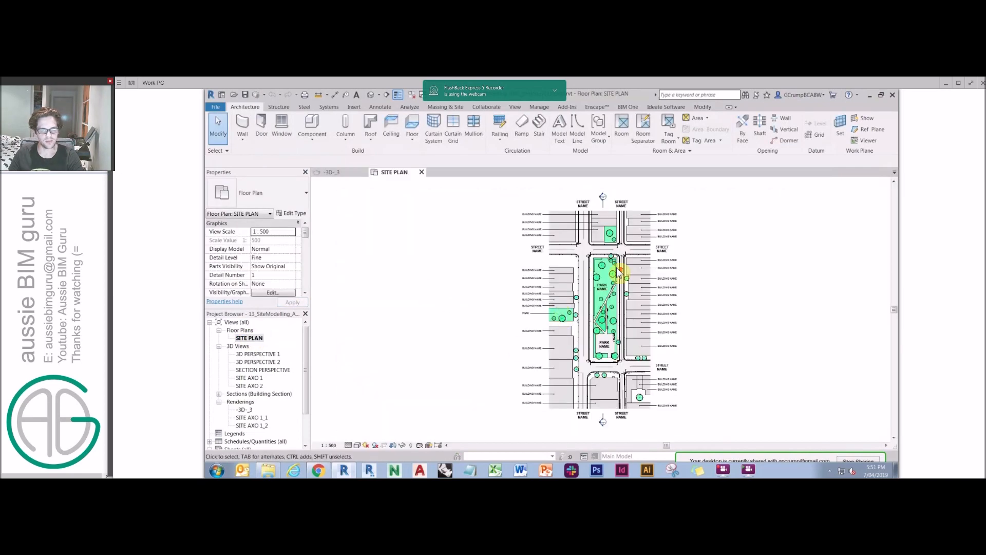
{"action": "scroll", "coordinate": [598, 257], "scroll_direction": "up", "scroll_amount": 5}
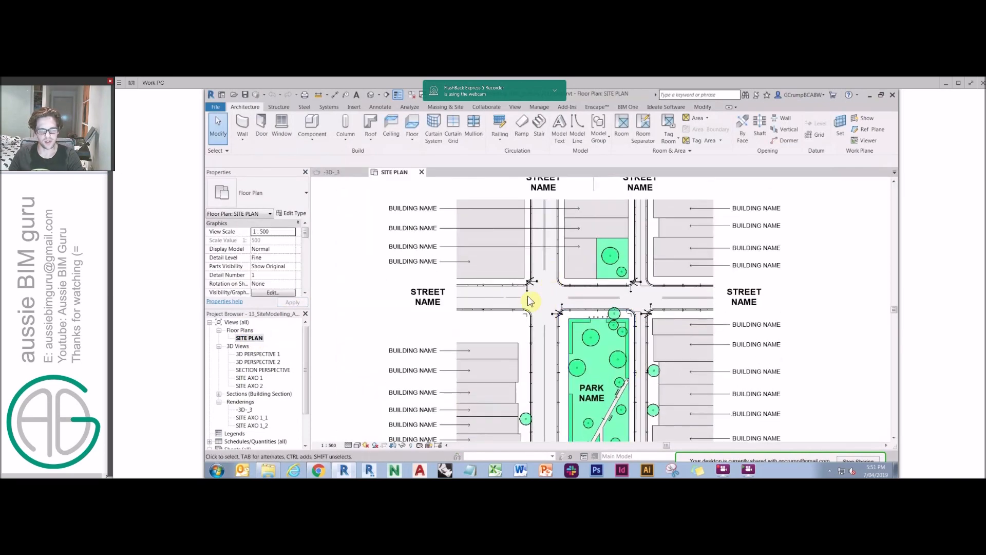
{"action": "middle_click_drag", "start_coordinate": [648, 304], "coordinate": [590, 193]}
{"action": "middle_click_drag", "start_coordinate": [580, 363], "coordinate": [579, 262]}
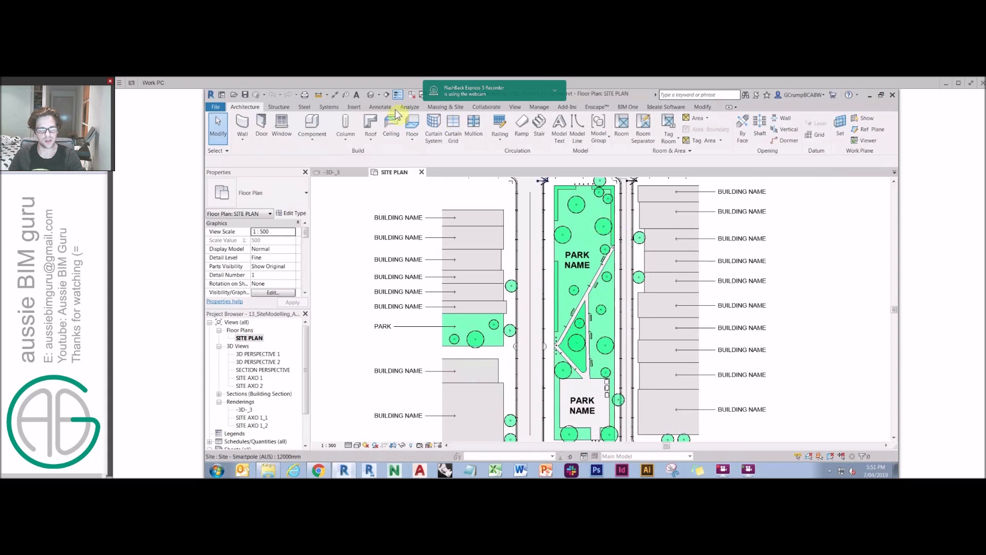
{"action": "left_click", "coordinate": [452, 108]}
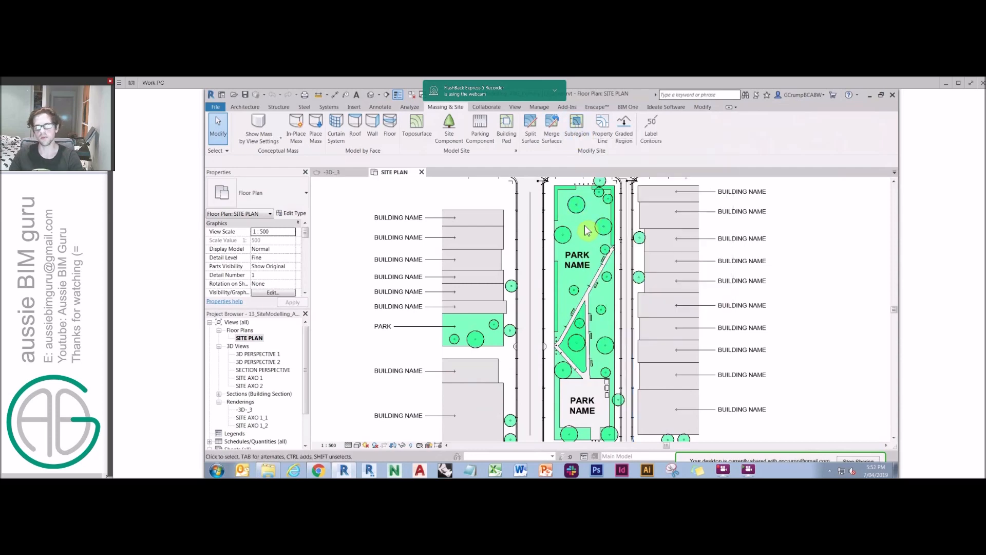
{"action": "middle_click_drag", "start_coordinate": [584, 237], "coordinate": [594, 256]}
{"action": "scroll", "coordinate": [546, 265], "scroll_direction": "up", "scroll_amount": 4}
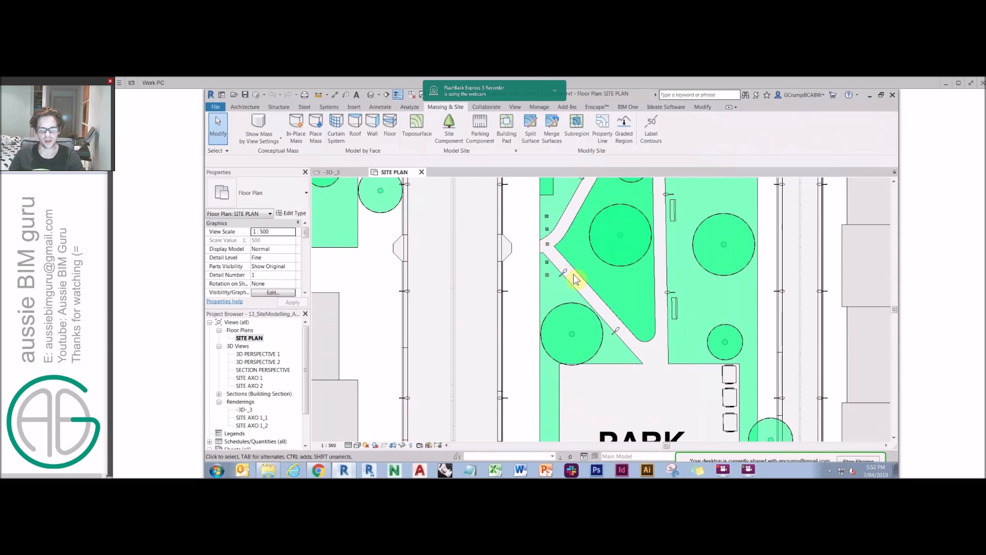
Step: Look over the park and surrounding streets in the site plan, and open the SITE AXO 1 3D view
{"action": "middle_click_drag", "start_coordinate": [621, 278], "coordinate": [572, 253]}
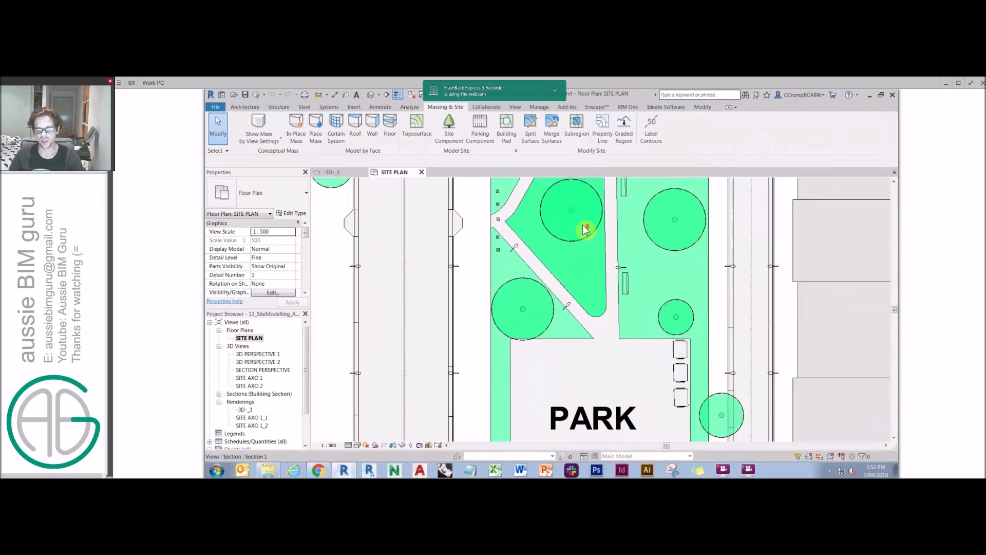
{"action": "scroll", "coordinate": [586, 227], "scroll_direction": "down", "scroll_amount": 5}
{"action": "scroll", "coordinate": [636, 297], "scroll_direction": "down", "scroll_amount": 1}
{"action": "middle_click_drag", "start_coordinate": [643, 335], "coordinate": [584, 303]}
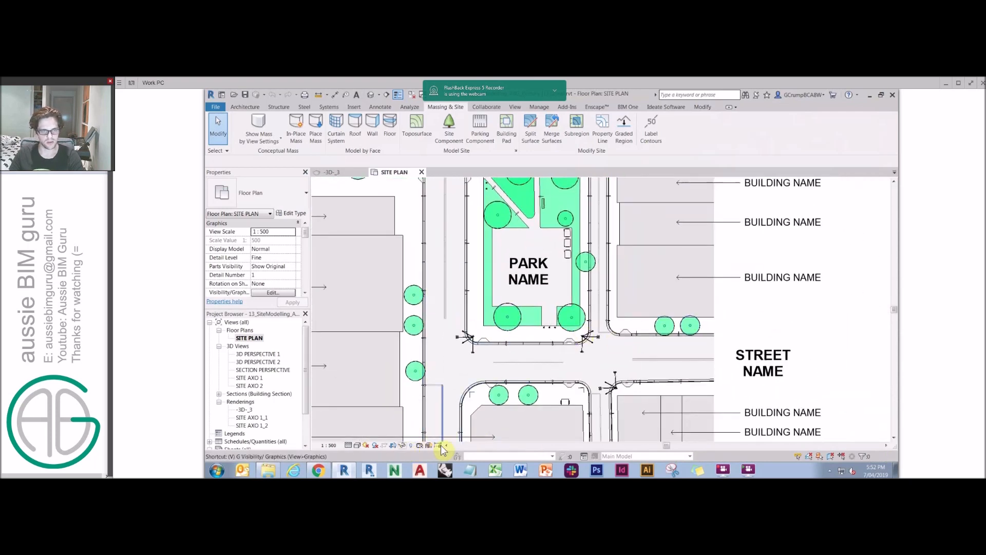
{"action": "left_click", "coordinate": [270, 354]}
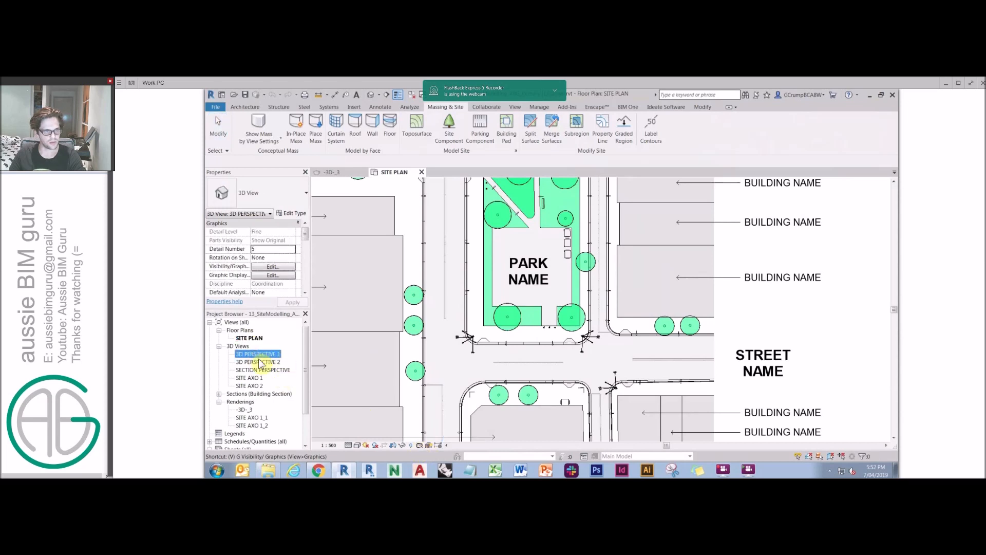
{"action": "double_click", "coordinate": [250, 379]}
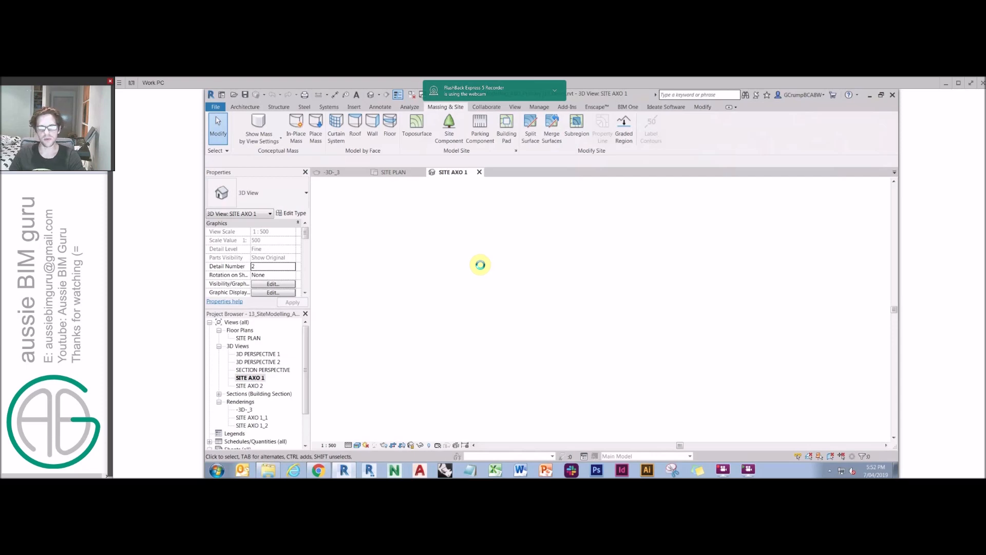
Step: Examine the crossings, vehicles, linemarking and footpaths along the street beside the park in SITE AXO 1
{"action": "scroll", "coordinate": [545, 338], "scroll_direction": "up", "scroll_amount": 5}
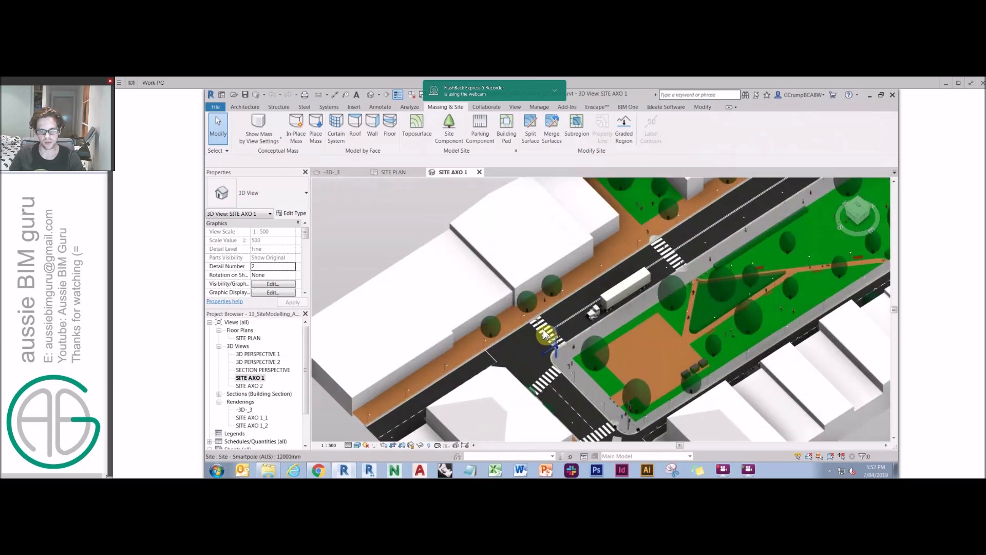
{"action": "scroll", "coordinate": [545, 336], "scroll_direction": "up", "scroll_amount": 3}
{"action": "middle_click_drag", "start_coordinate": [594, 293], "coordinate": [502, 343]}
{"action": "middle_click_drag", "start_coordinate": [575, 272], "coordinate": [471, 347]}
{"action": "middle_click_drag", "start_coordinate": [611, 279], "coordinate": [553, 378]}
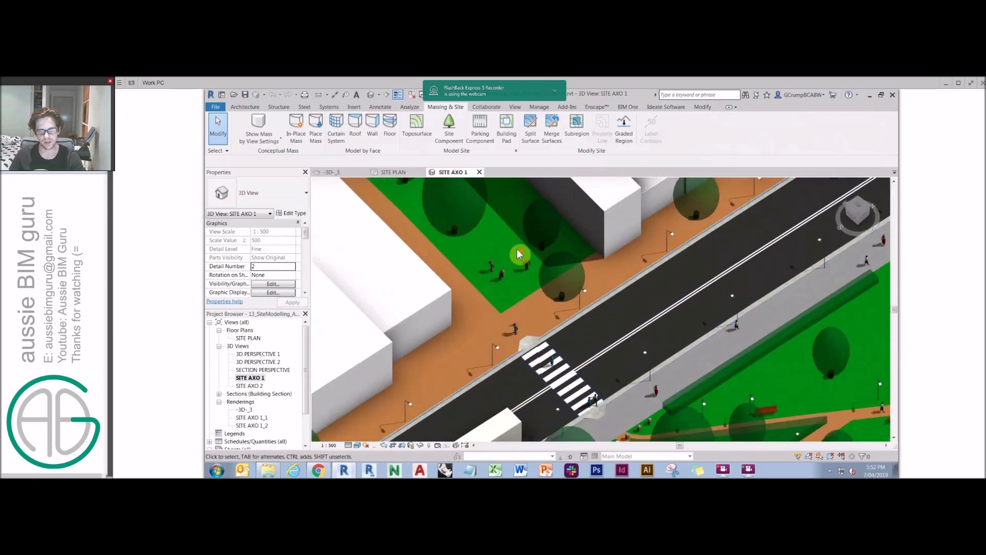
{"action": "scroll", "coordinate": [518, 254], "scroll_direction": "down", "scroll_amount": 5}
{"action": "middle_click_drag", "start_coordinate": [522, 254], "coordinate": [649, 308]}
{"action": "middle_click_drag", "start_coordinate": [817, 225], "coordinate": [688, 212]}
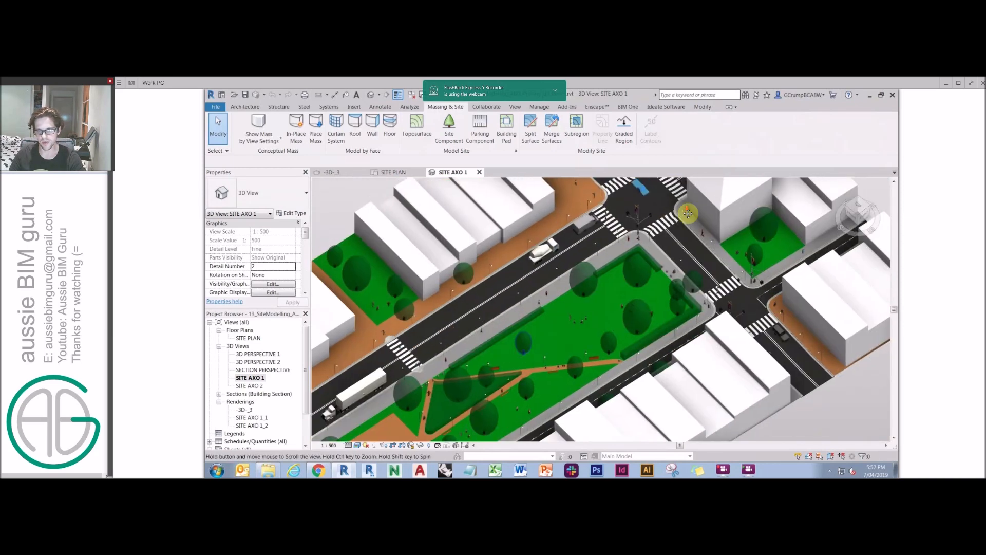
{"action": "scroll", "coordinate": [732, 244], "scroll_direction": "up", "scroll_amount": 5}
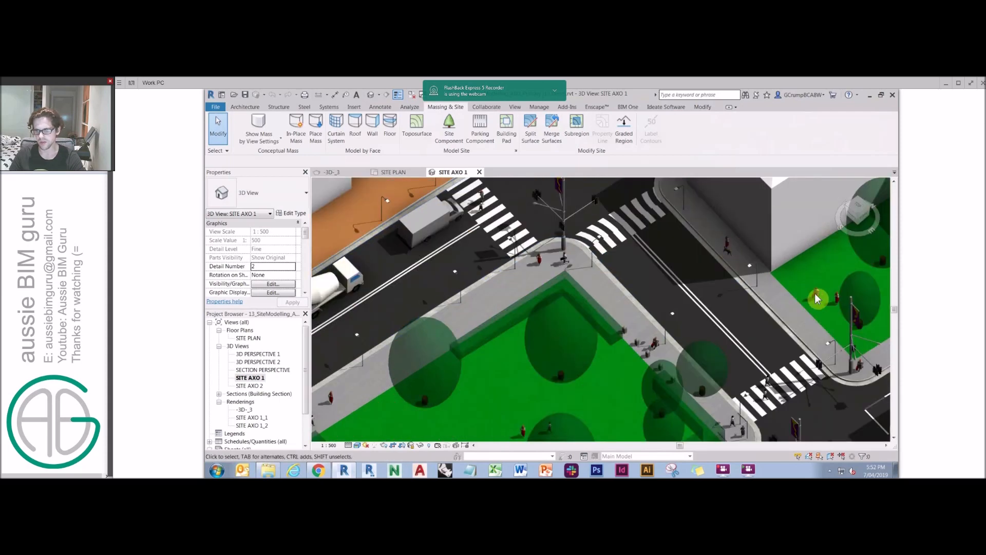
Step: Inspect the entourage people standing on the corner lawn across the intersection at close range
{"action": "middle_click_drag", "start_coordinate": [814, 295], "coordinate": [605, 214], "text": "shift"}
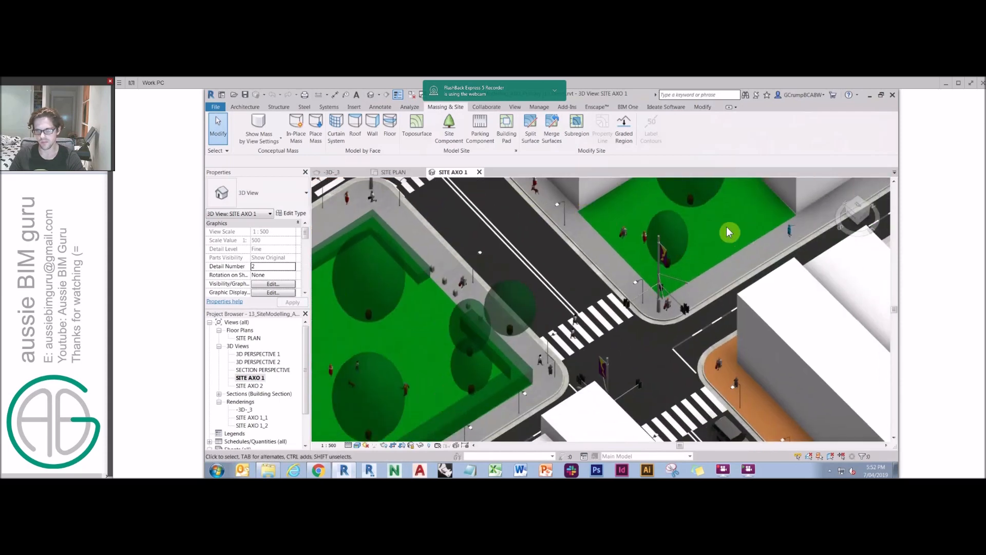
{"action": "scroll", "coordinate": [642, 235], "scroll_direction": "up", "scroll_amount": 6}
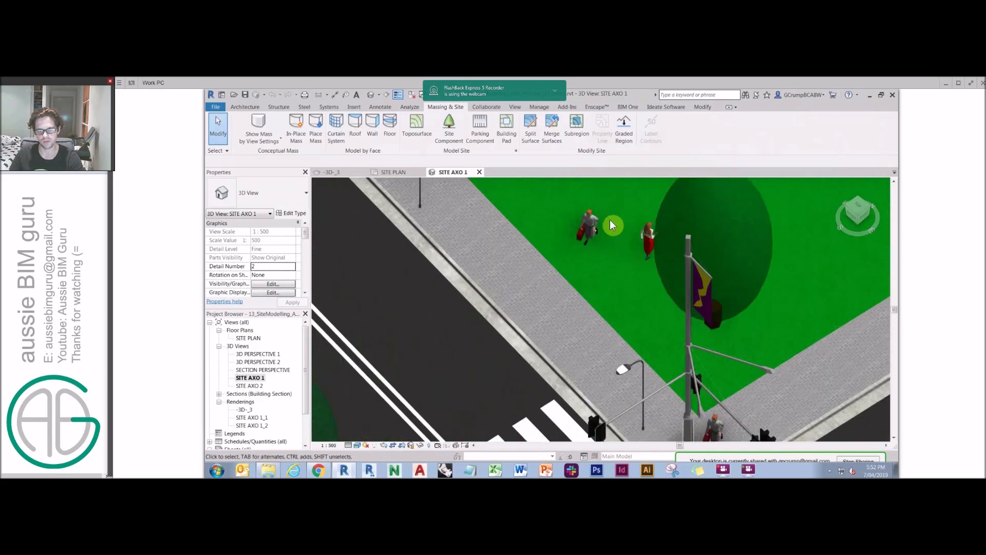
{"action": "middle_click_drag", "start_coordinate": [593, 261], "coordinate": [590, 278]}
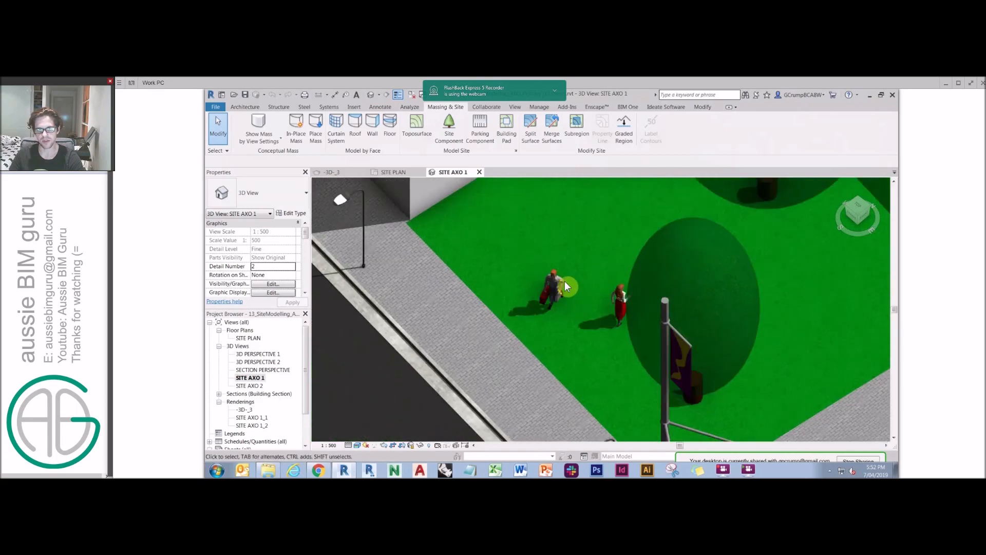
{"action": "scroll", "coordinate": [560, 283], "scroll_direction": "up", "scroll_amount": 6}
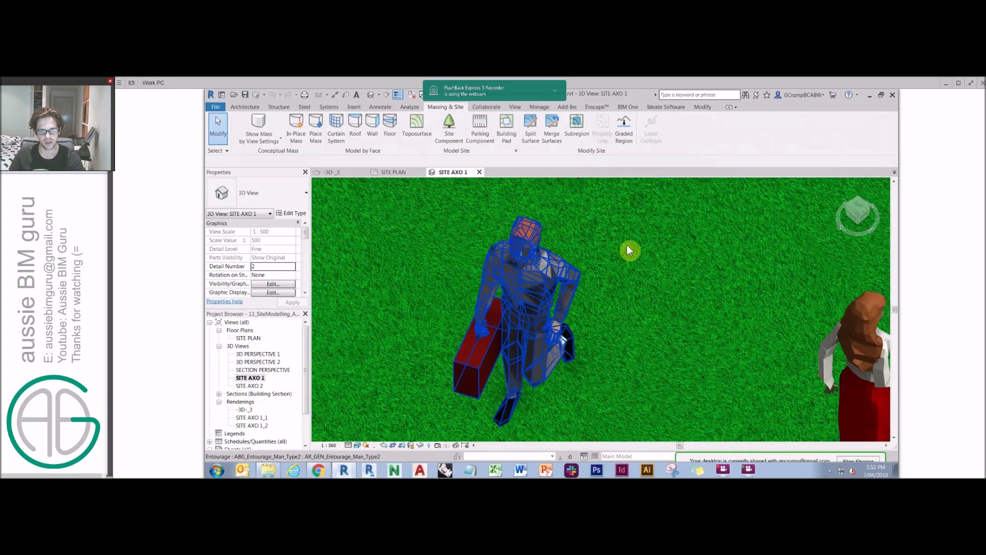
{"action": "scroll", "coordinate": [627, 245], "scroll_direction": "up", "scroll_amount": 2}
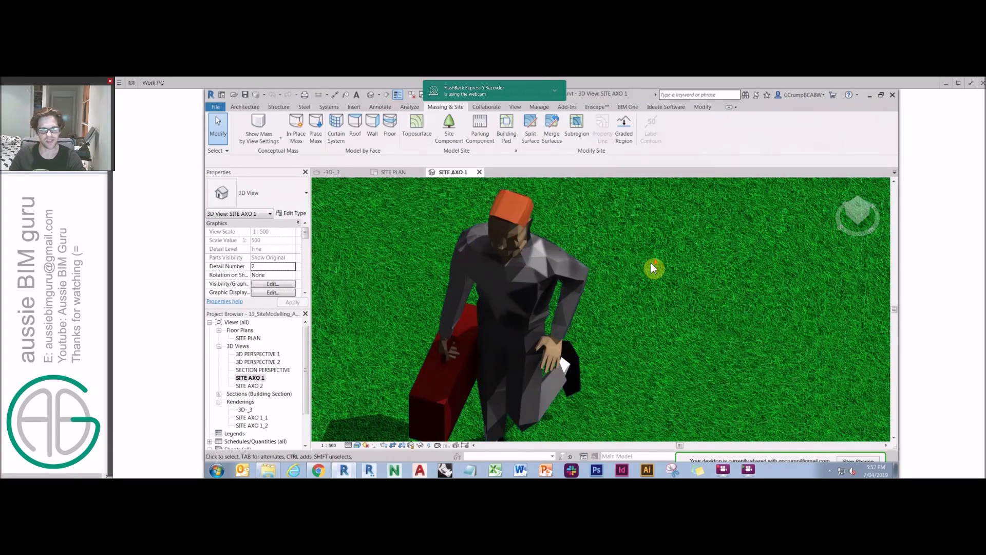
{"action": "scroll", "coordinate": [652, 268], "scroll_direction": "down", "scroll_amount": 8}
{"action": "scroll", "coordinate": [652, 268], "scroll_direction": "down", "scroll_amount": 3}
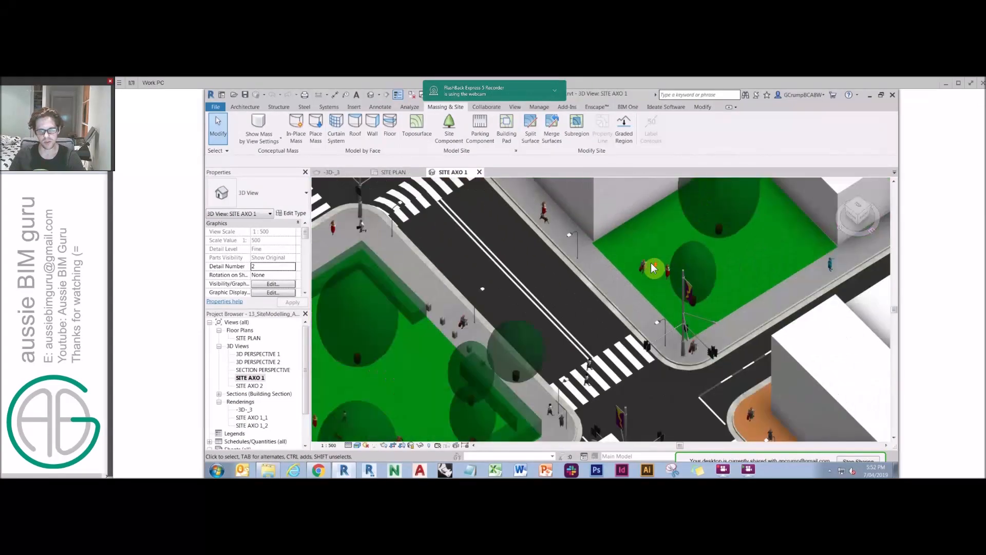
Step: Inspect the hedge planting rows along the park edges and check their planting properties
{"action": "middle_click_drag", "start_coordinate": [633, 350], "coordinate": [666, 232]}
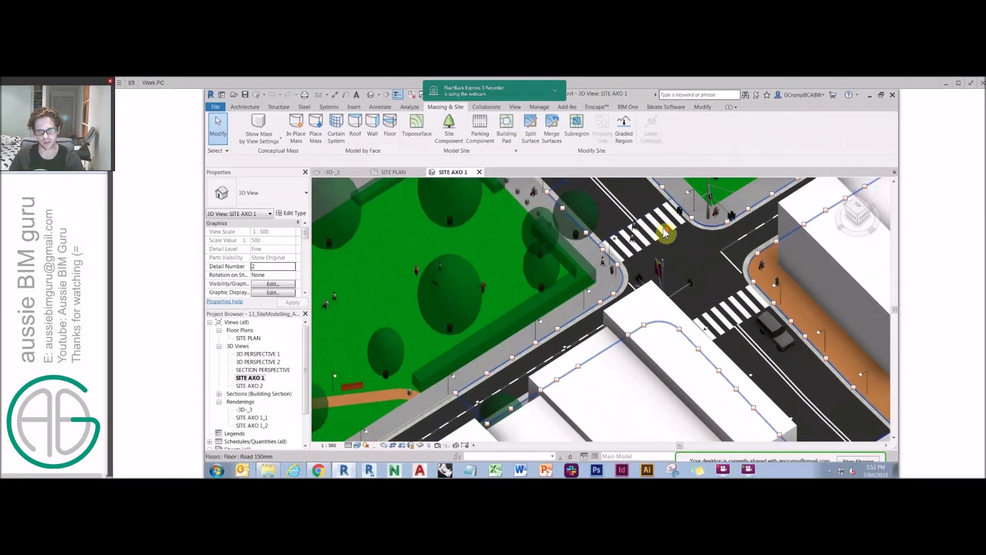
{"action": "scroll", "coordinate": [652, 236], "scroll_direction": "down", "scroll_amount": 1}
{"action": "middle_click_drag", "start_coordinate": [668, 284], "coordinate": [638, 306]}
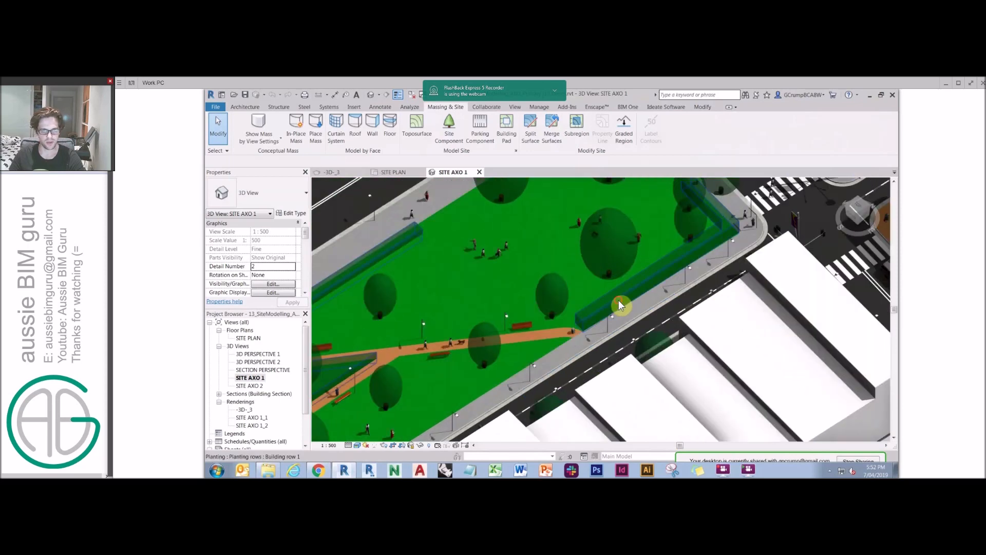
{"action": "left_click", "coordinate": [619, 300]}
{"action": "middle_click_drag", "start_coordinate": [492, 299], "coordinate": [602, 257]}
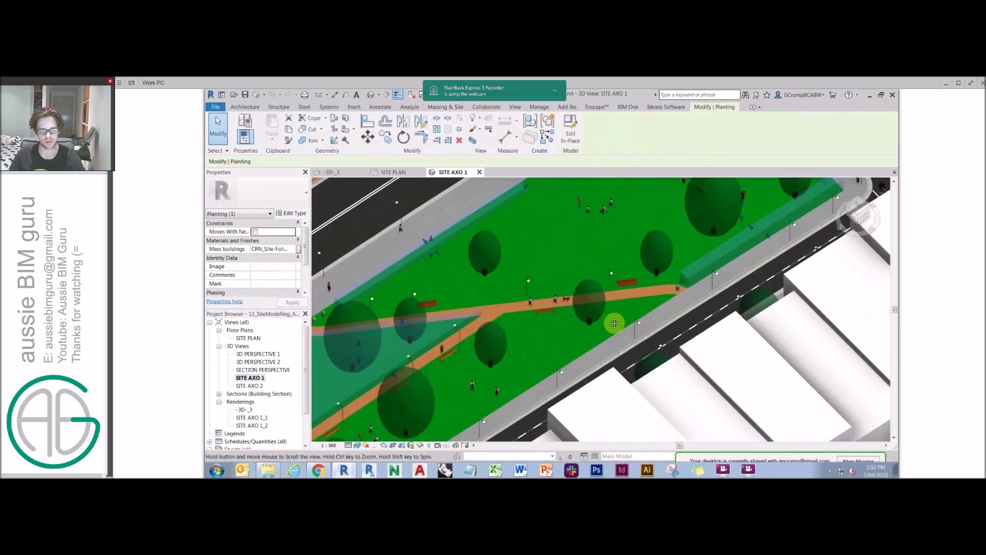
{"action": "scroll", "coordinate": [558, 314], "scroll_direction": "down", "scroll_amount": 2}
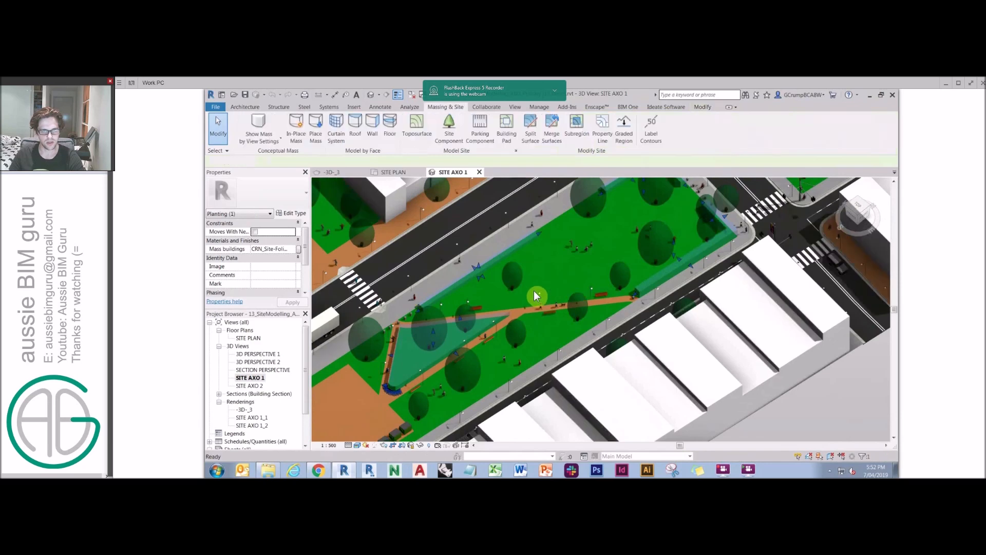
{"action": "key", "text": "Escape"}
Step: Examine the simple building masses and roofs lining the streets around the park
{"action": "scroll", "coordinate": [534, 291], "scroll_direction": "down", "scroll_amount": 1}
{"action": "middle_click_drag", "start_coordinate": [431, 335], "coordinate": [474, 278]}
{"action": "middle_click_drag", "start_coordinate": [554, 336], "coordinate": [613, 233]}
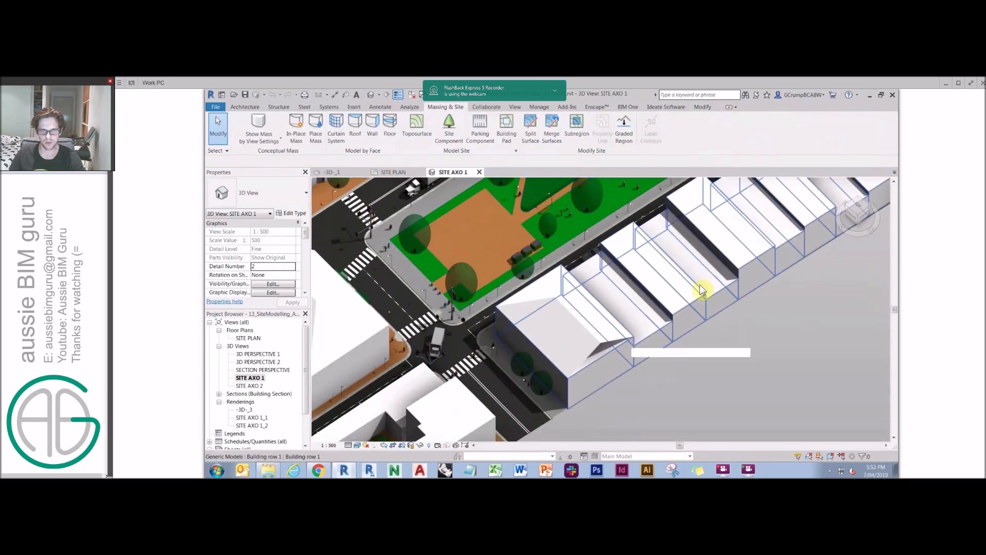
{"action": "scroll", "coordinate": [699, 295], "scroll_direction": "down", "scroll_amount": 3}
{"action": "scroll", "coordinate": [543, 326], "scroll_direction": "down", "scroll_amount": 2}
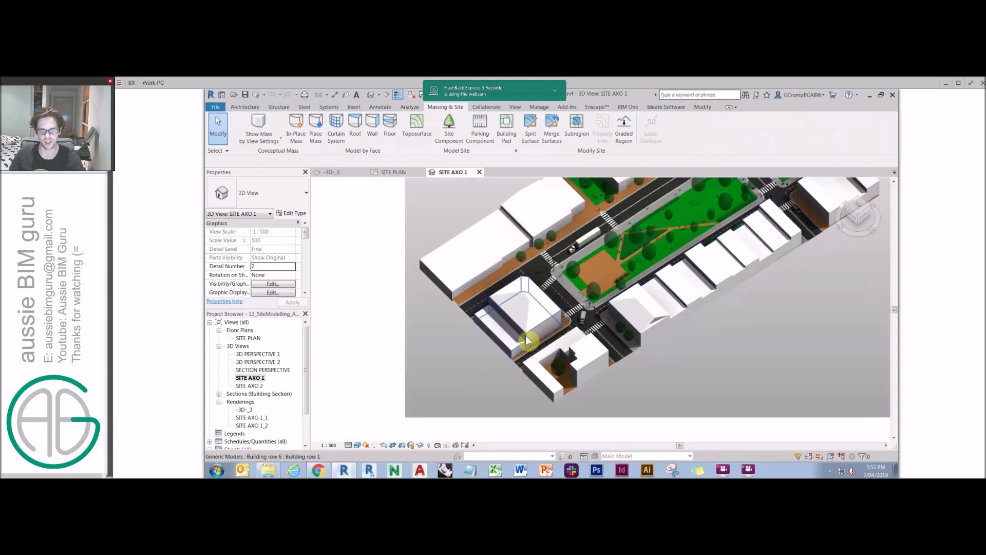
{"action": "middle_click_drag", "start_coordinate": [490, 325], "coordinate": [375, 426]}
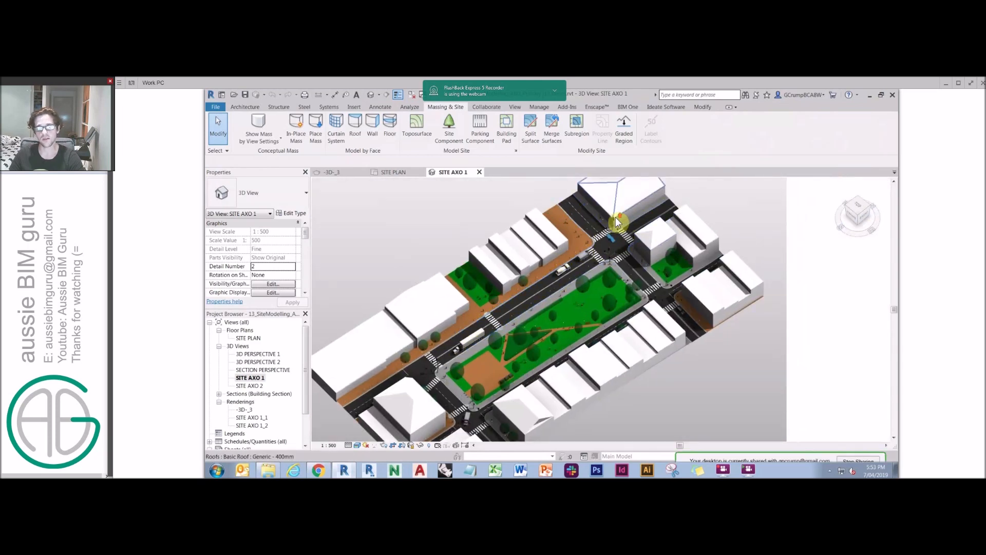
Step: Inspect the street sign and people at the paved corner and the traffic light poles at the intersection
{"action": "scroll", "coordinate": [616, 222], "scroll_direction": "up", "scroll_amount": 5}
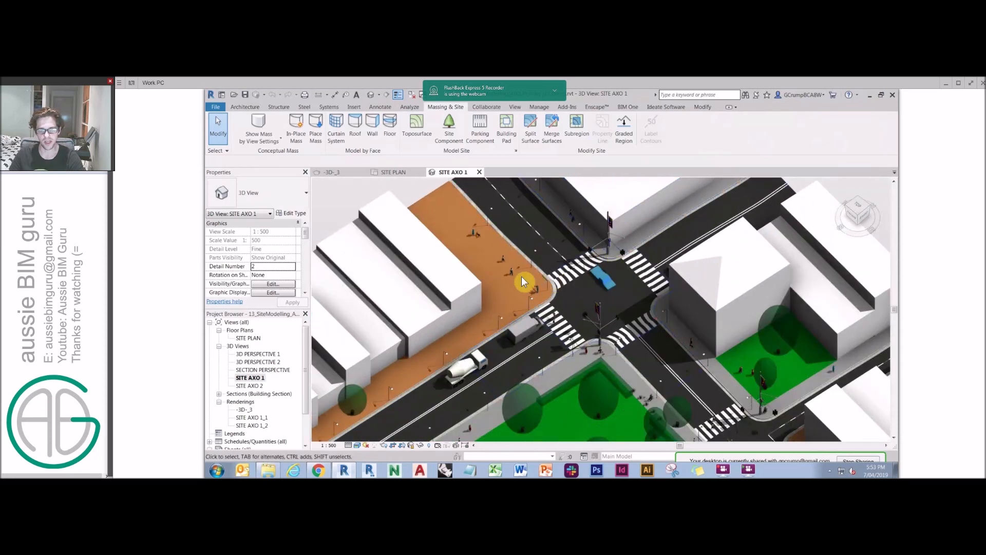
{"action": "scroll", "coordinate": [521, 277], "scroll_direction": "up", "scroll_amount": 8}
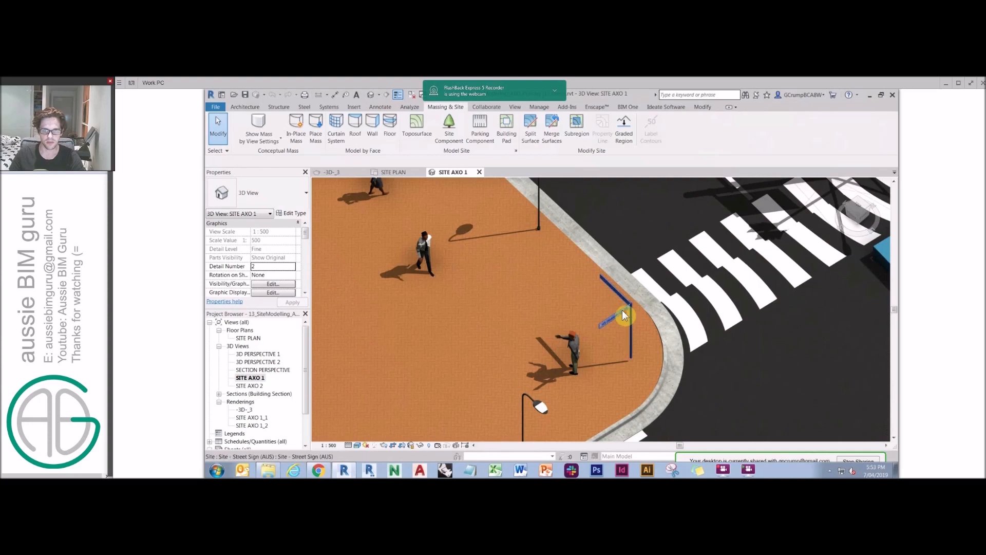
{"action": "scroll", "coordinate": [622, 309], "scroll_direction": "down", "scroll_amount": 1}
{"action": "scroll", "coordinate": [608, 282], "scroll_direction": "down", "scroll_amount": 1}
{"action": "scroll", "coordinate": [608, 283], "scroll_direction": "down", "scroll_amount": 4}
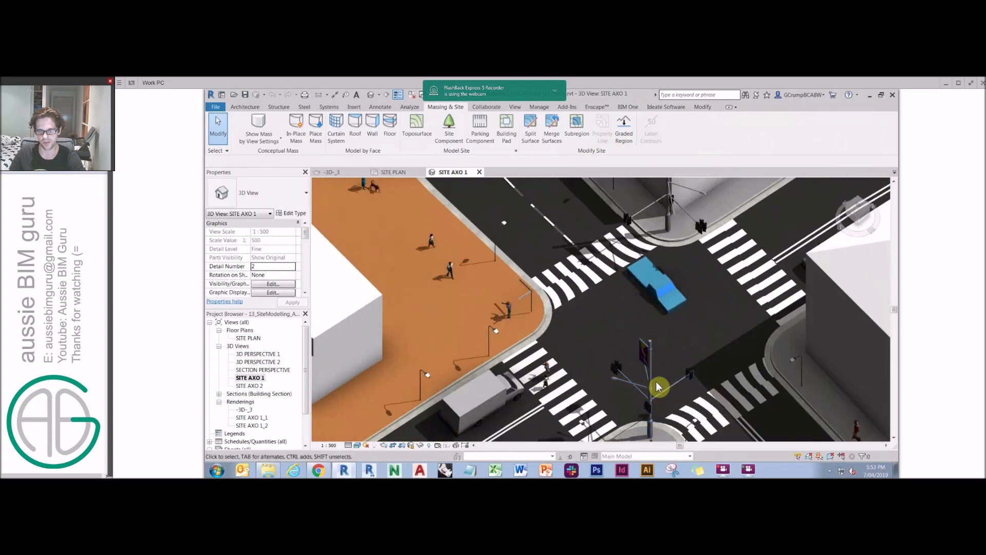
Step: Look over the whole site model, with its park, streets, vehicles and trees, in the axonometric view
{"action": "scroll", "coordinate": [618, 315], "scroll_direction": "down", "scroll_amount": 3}
{"action": "middle_click_drag", "start_coordinate": [624, 351], "coordinate": [621, 229]}
{"action": "scroll", "coordinate": [620, 236], "scroll_direction": "down", "scroll_amount": 2}
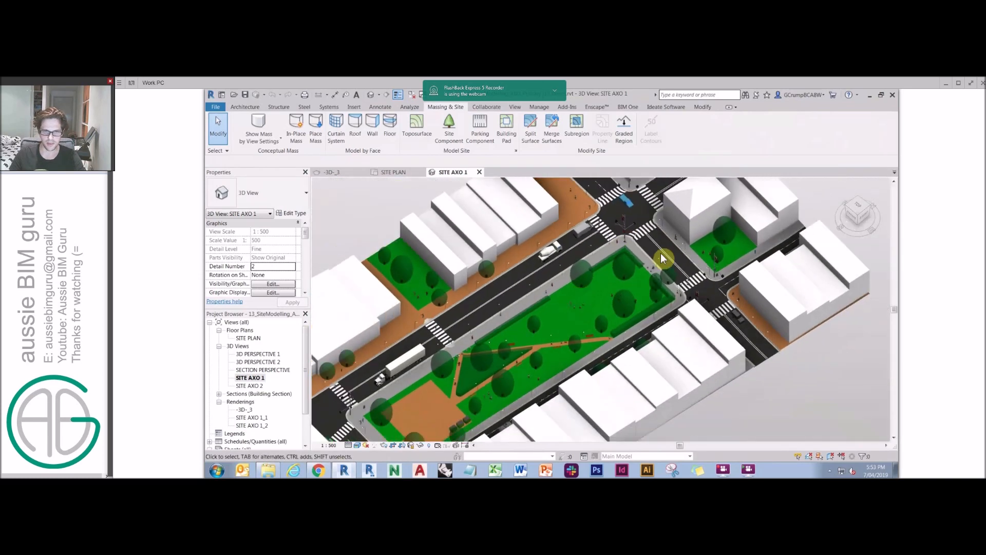
{"action": "middle_click_drag", "start_coordinate": [437, 330], "coordinate": [531, 277]}
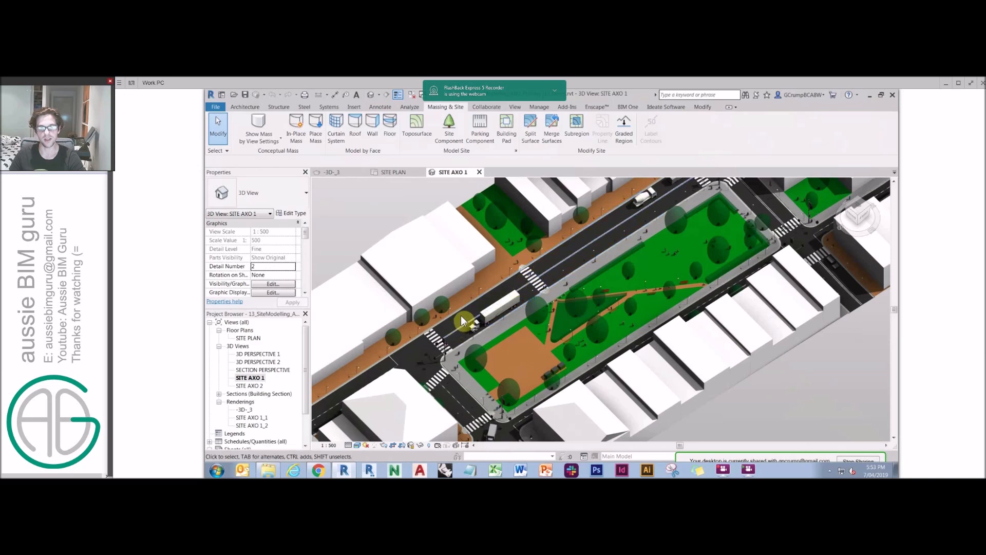
{"action": "scroll", "coordinate": [577, 275], "scroll_direction": "down", "scroll_amount": 3}
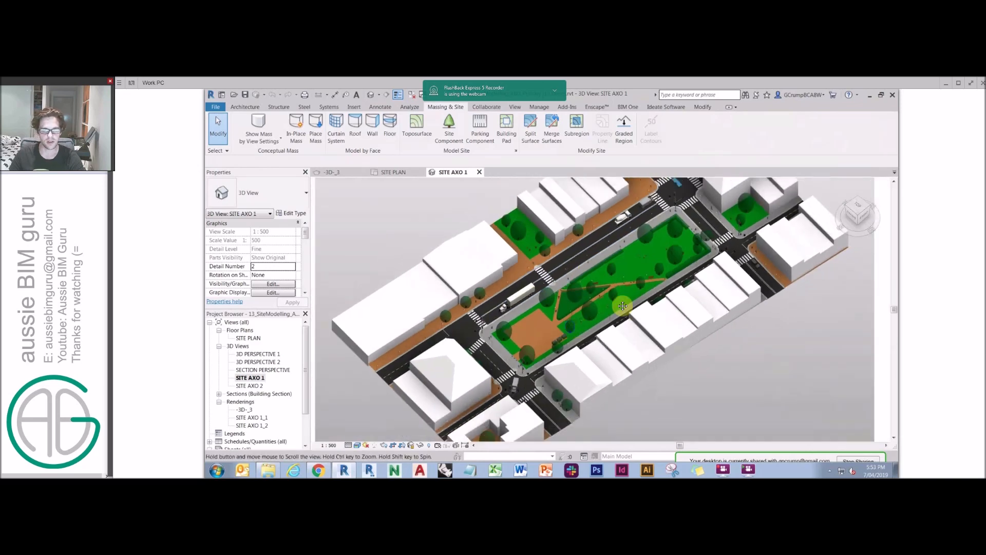
{"action": "middle_click_drag", "start_coordinate": [578, 278], "coordinate": [623, 305]}
Step: Switch to the Autodesk Rendering page in Chrome and view the daytime axonometric and night renderings of the site model
{"action": "left_click", "coordinate": [291, 379]}
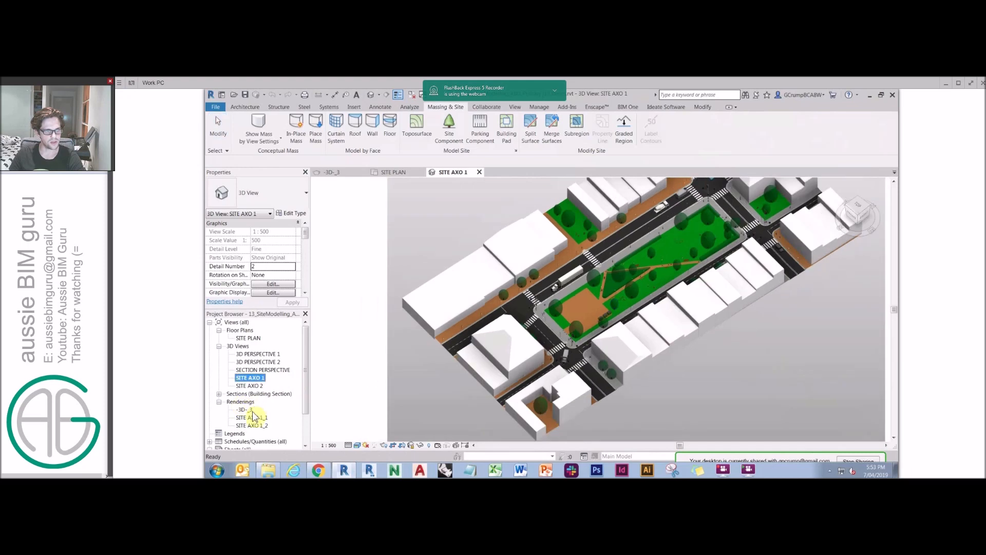
{"action": "left_click", "coordinate": [246, 410]}
{"action": "mouse_move", "coordinate": [318, 469]}
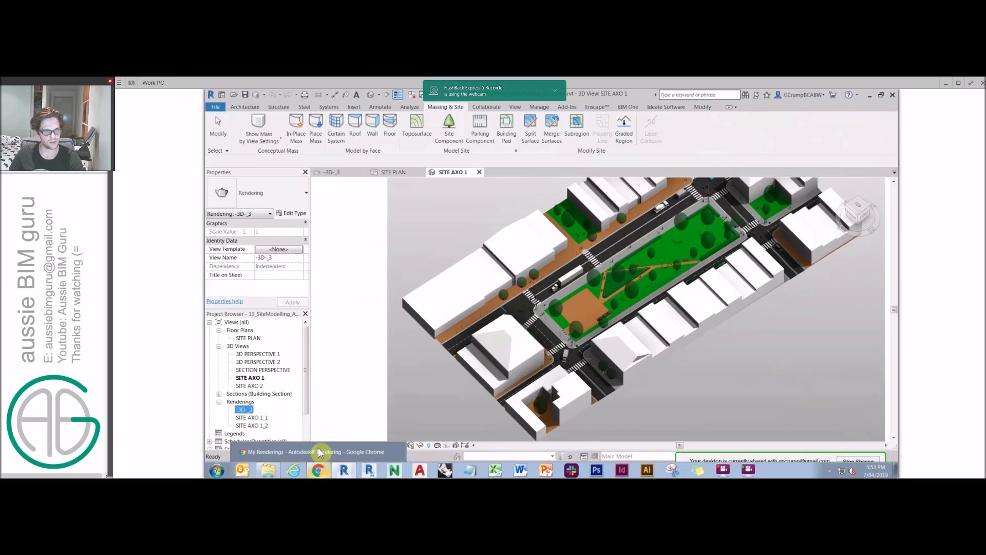
{"action": "left_click", "coordinate": [317, 453]}
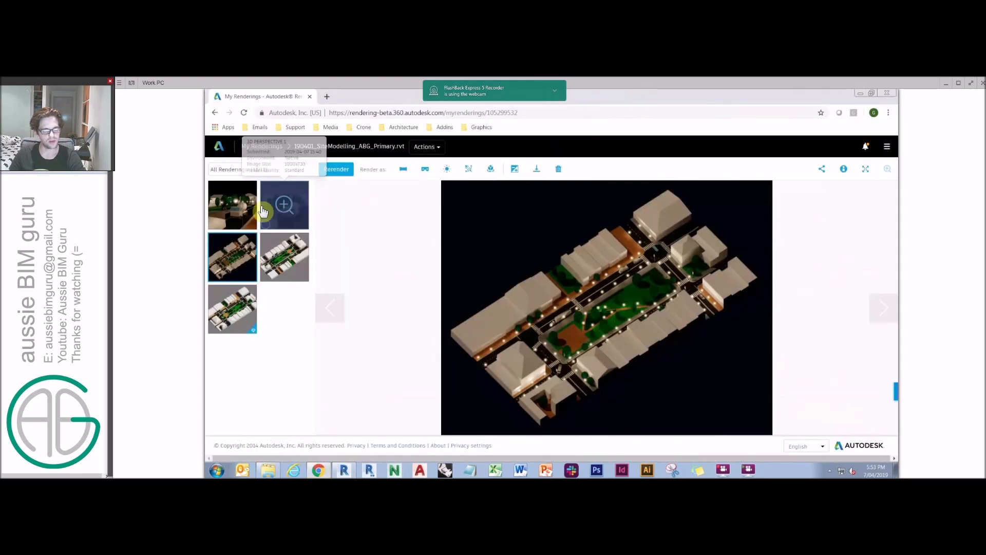
{"action": "left_click", "coordinate": [283, 254]}
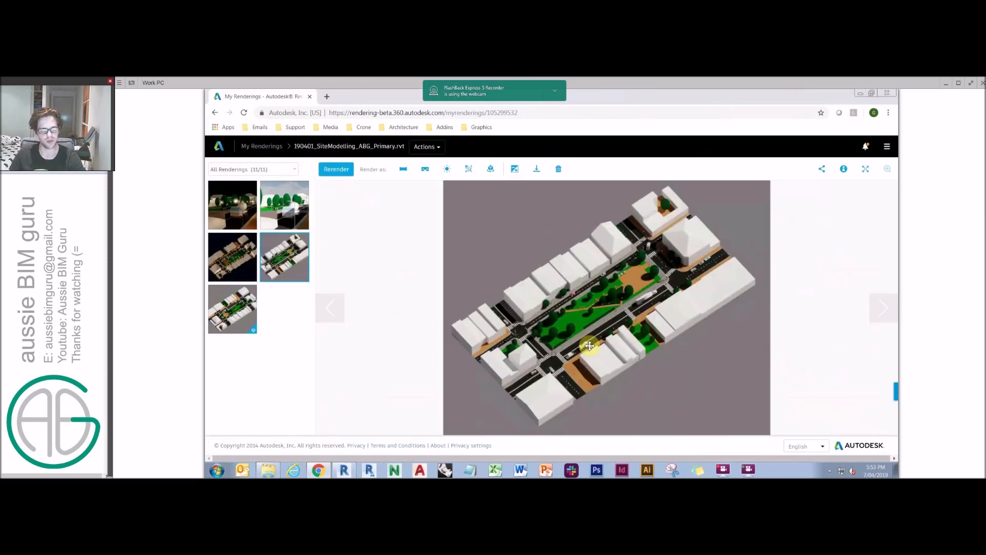
{"action": "mouse_move", "coordinate": [231, 253]}
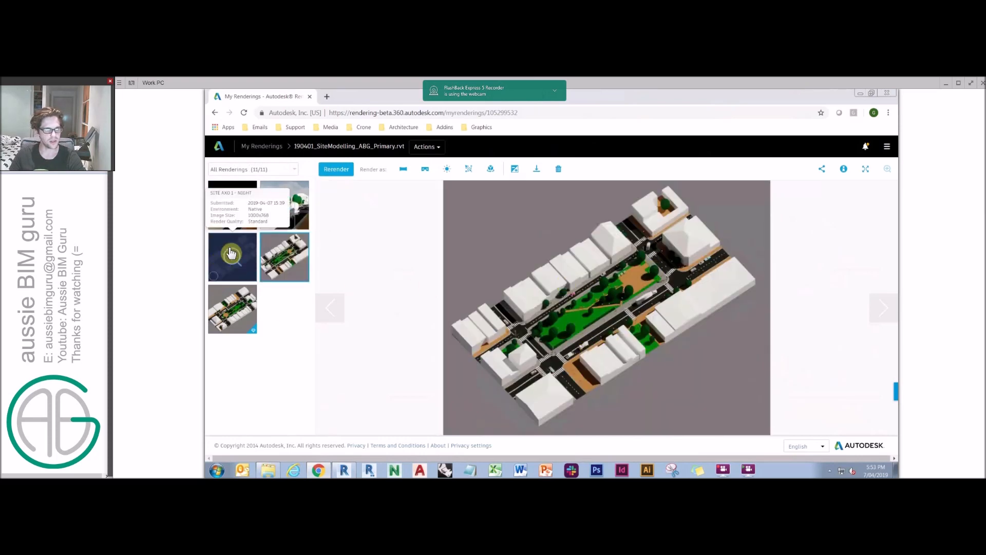
{"action": "left_click", "coordinate": [242, 246]}
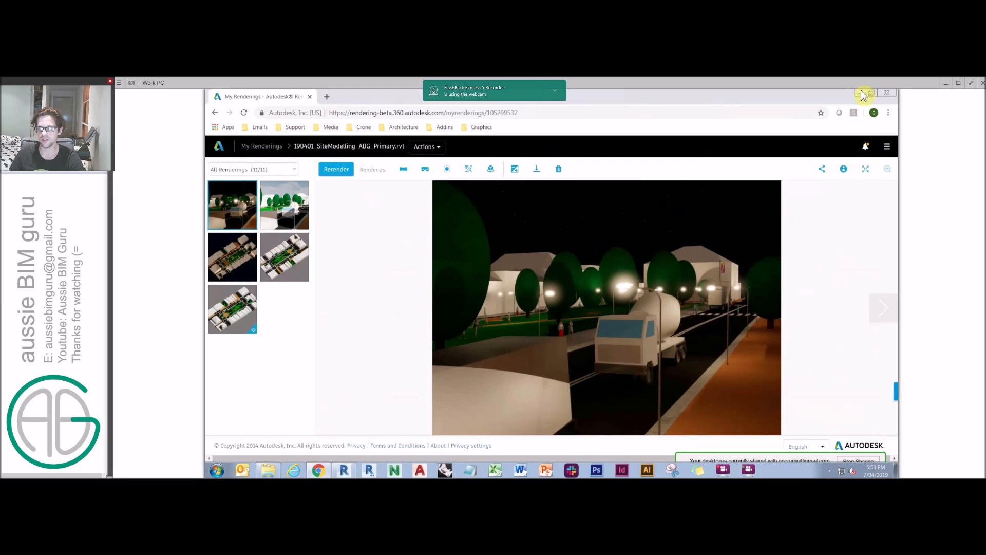
Step: Switch back to Revit and open the street light beside the road in SITE AXO 1 in the family editor
{"action": "key", "text": "alt+Tab"}
{"action": "scroll", "coordinate": [541, 280], "scroll_direction": "up", "scroll_amount": 5}
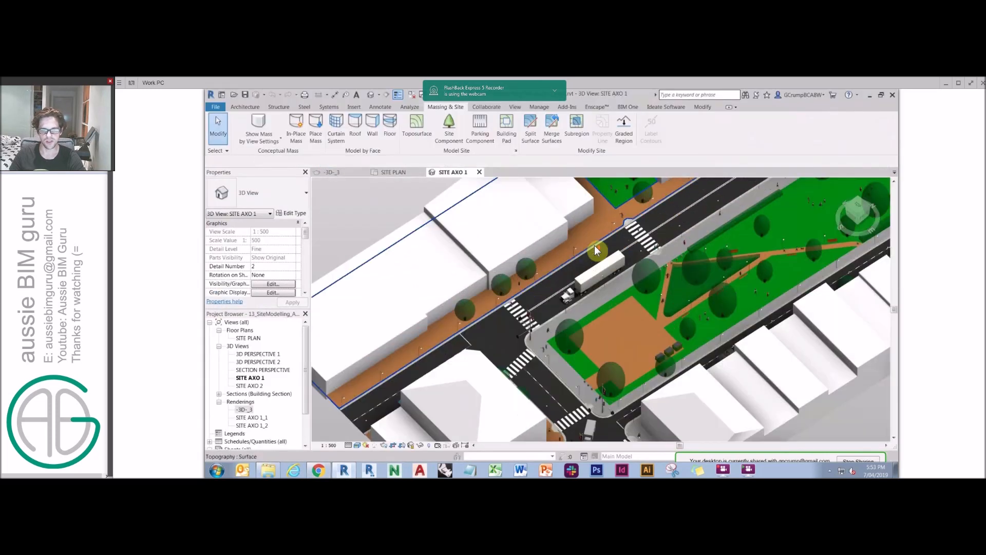
{"action": "scroll", "coordinate": [557, 251], "scroll_direction": "up", "scroll_amount": 5}
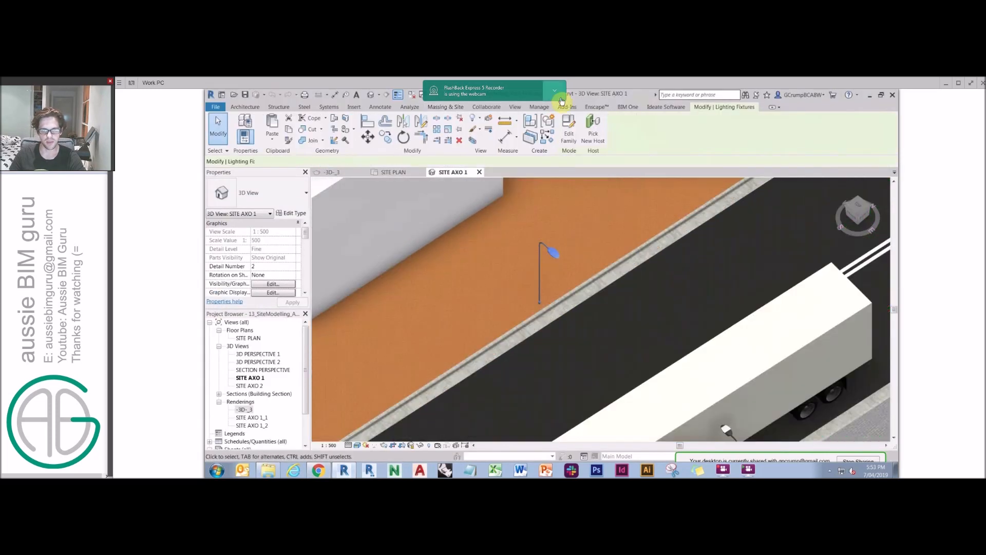
{"action": "left_click", "coordinate": [539, 272]}
{"action": "double_click", "coordinate": [536, 277]}
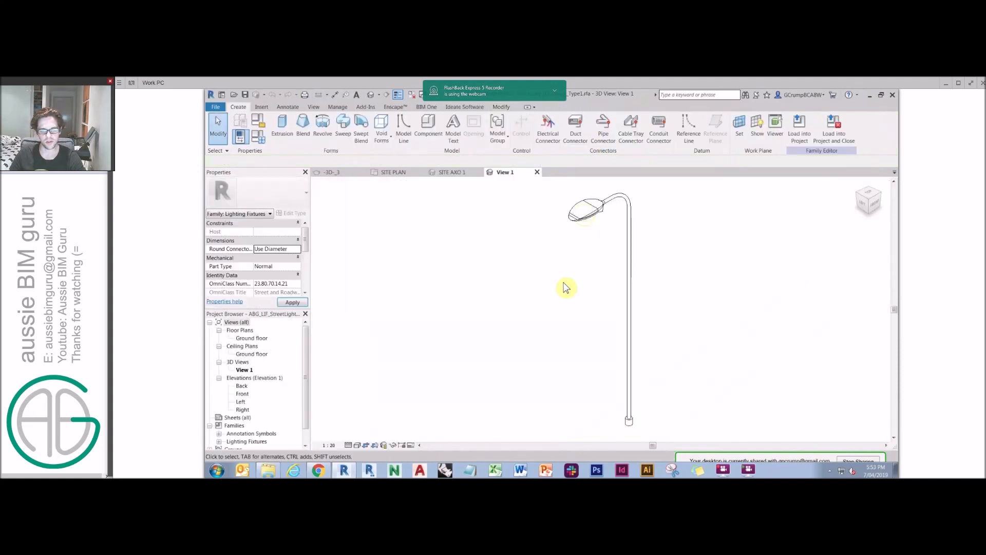
Step: Review the street lamp's light source definition, then close the family without saving changes
{"action": "left_click", "coordinate": [586, 212]}
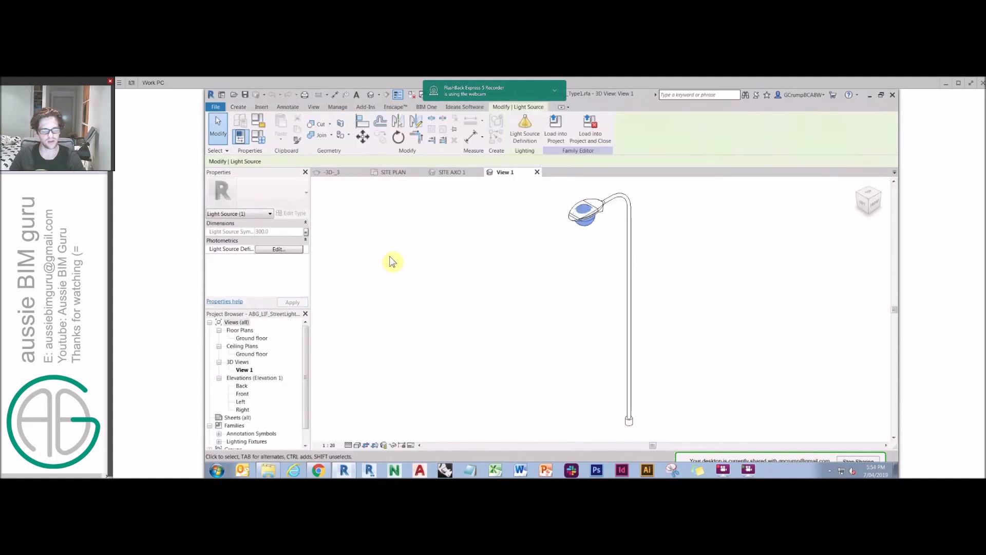
{"action": "left_click", "coordinate": [278, 249]}
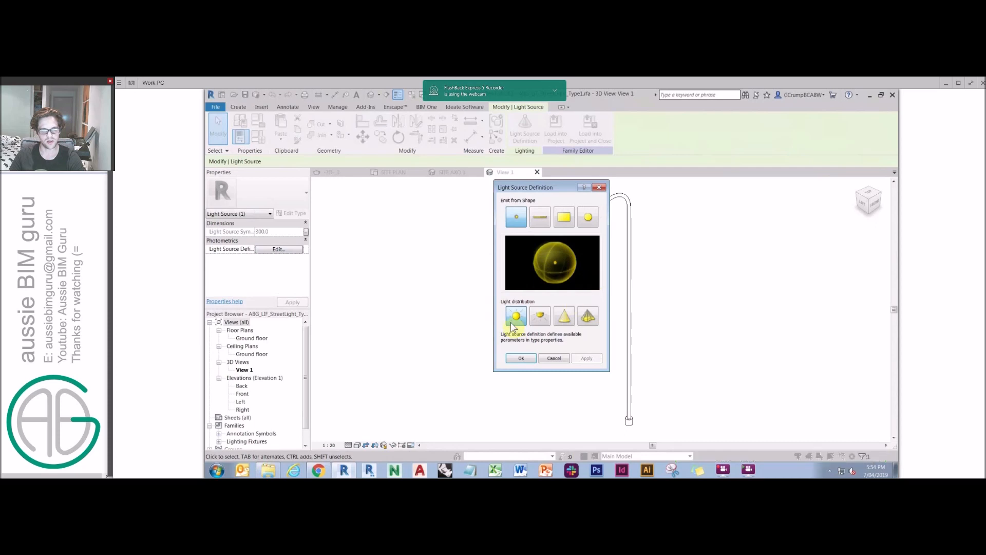
{"action": "key", "text": "Escape"}
{"action": "left_click", "coordinate": [362, 253]}
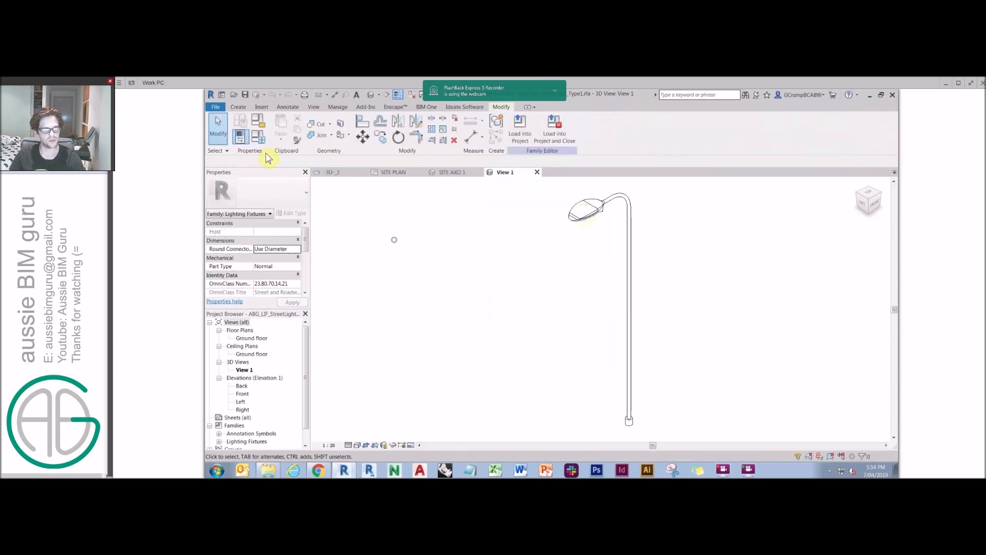
{"action": "left_click", "coordinate": [537, 172]}
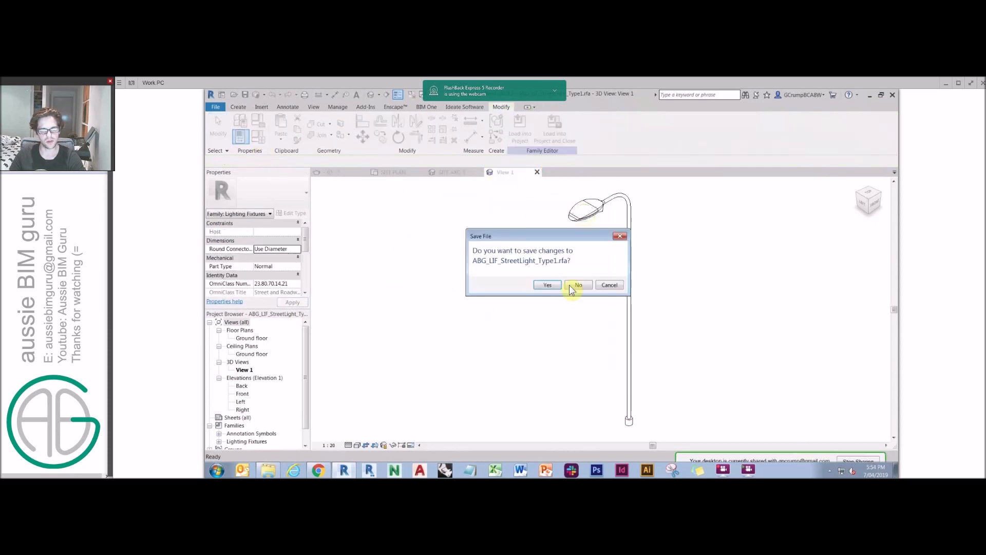
{"action": "left_click", "coordinate": [569, 284]}
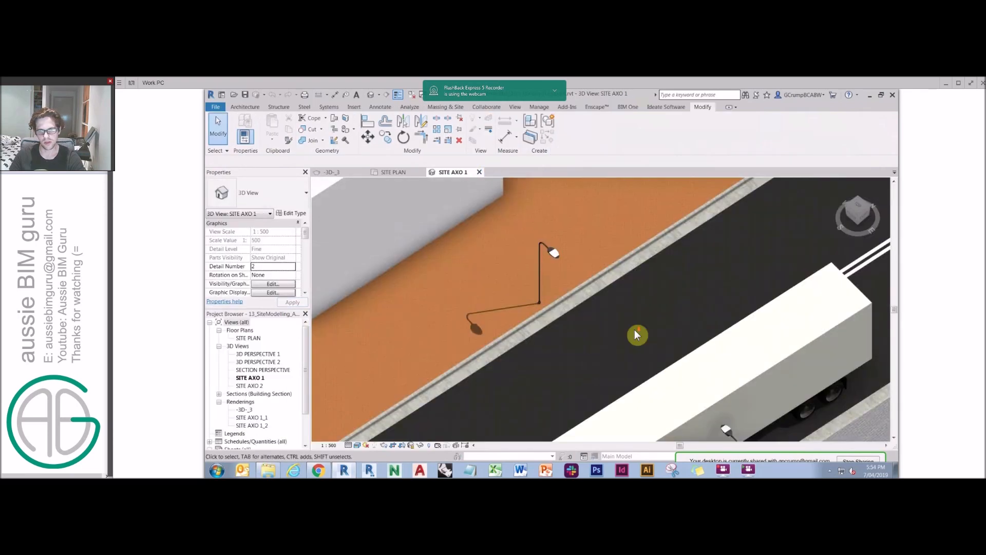
Step: Look over the park and surrounding streets in the axonometric, then open the SECTION PERSPECTIVE view
{"action": "scroll", "coordinate": [634, 331], "scroll_direction": "down", "scroll_amount": 5}
{"action": "middle_click_drag", "start_coordinate": [758, 392], "coordinate": [626, 338]}
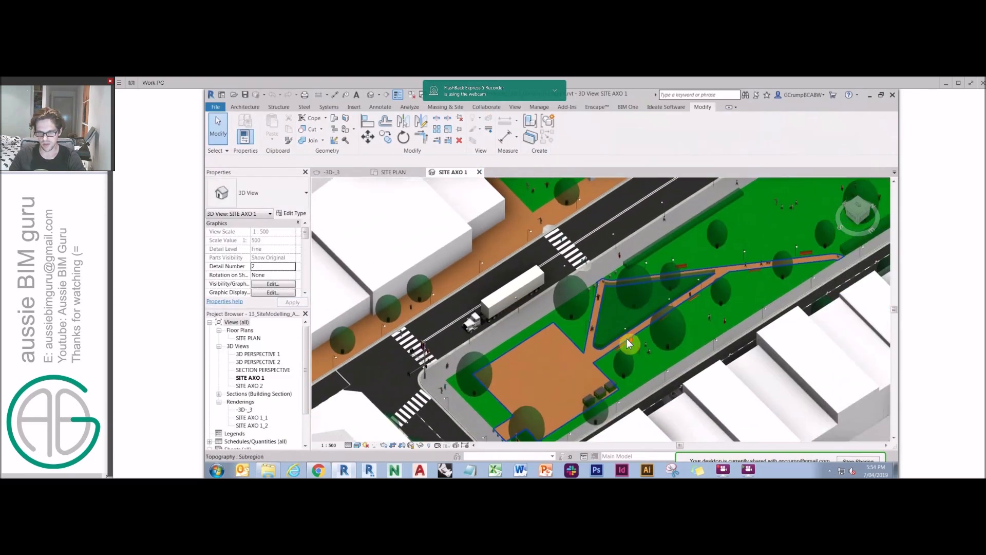
{"action": "scroll", "coordinate": [626, 338], "scroll_direction": "down", "scroll_amount": 2}
{"action": "middle_click_drag", "start_coordinate": [743, 348], "coordinate": [577, 375]}
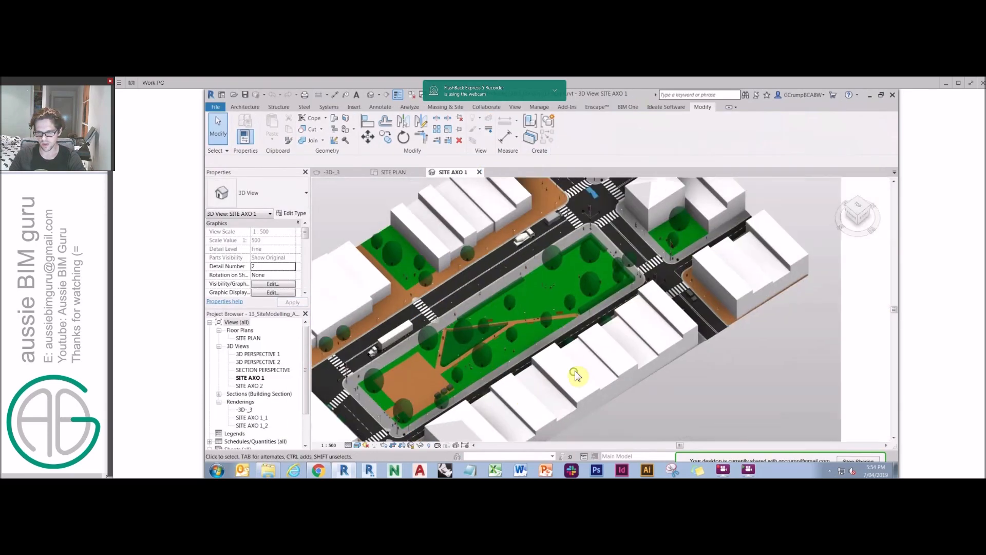
{"action": "left_click", "coordinate": [258, 354]}
{"action": "double_click", "coordinate": [266, 370]}
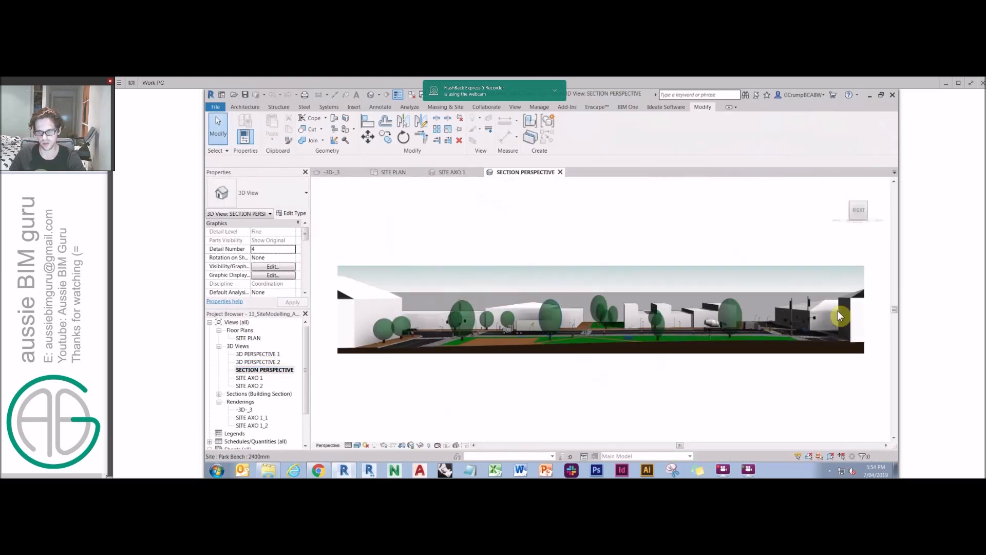
Step: Return to SITE AXO 1 and review its Graphic Display Options for shadows, sketchy lines, lighting and background, leaving without changes
{"action": "double_click", "coordinate": [249, 378]}
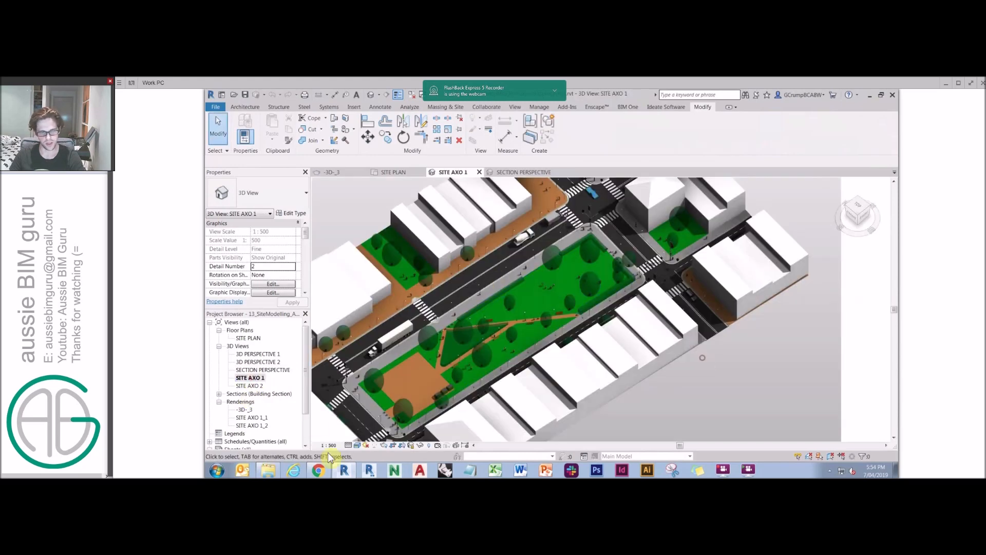
{"action": "left_click", "coordinate": [357, 445]}
{"action": "left_click", "coordinate": [391, 378]}
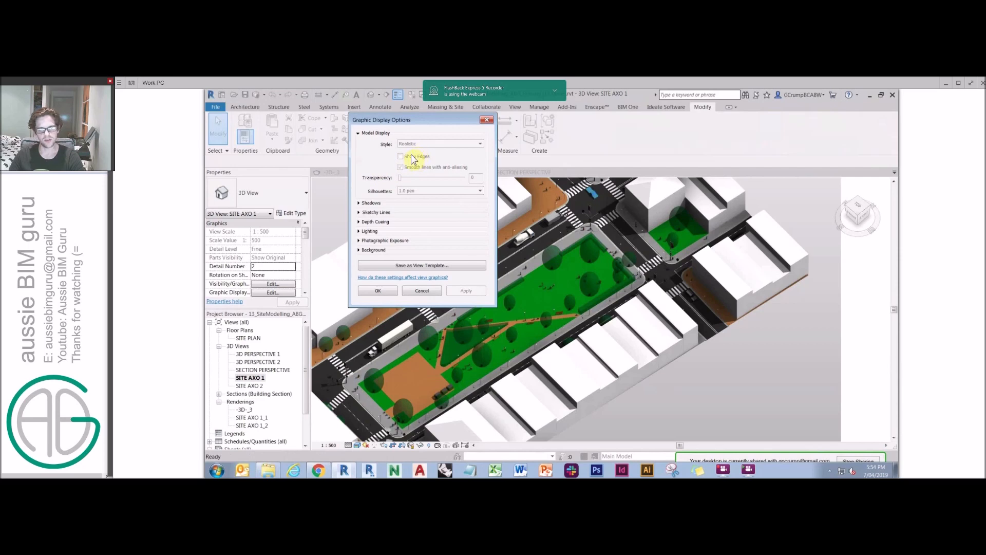
{"action": "left_click", "coordinate": [358, 203]}
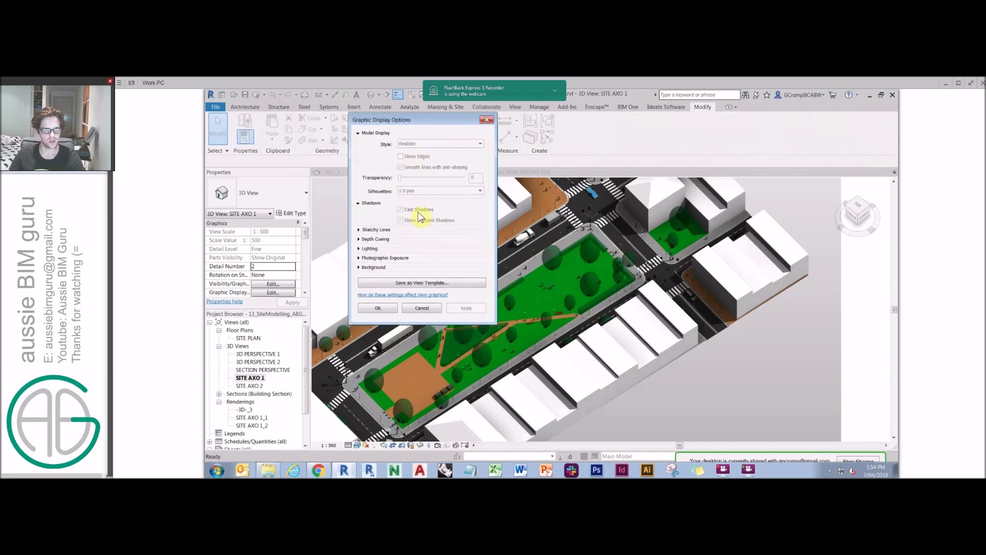
{"action": "left_click", "coordinate": [359, 229]}
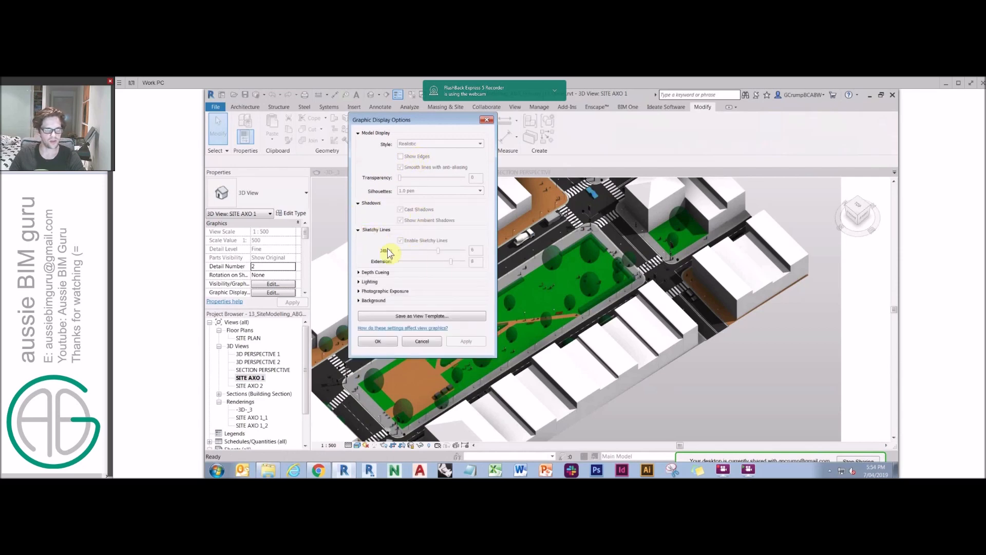
{"action": "left_click", "coordinate": [359, 282]}
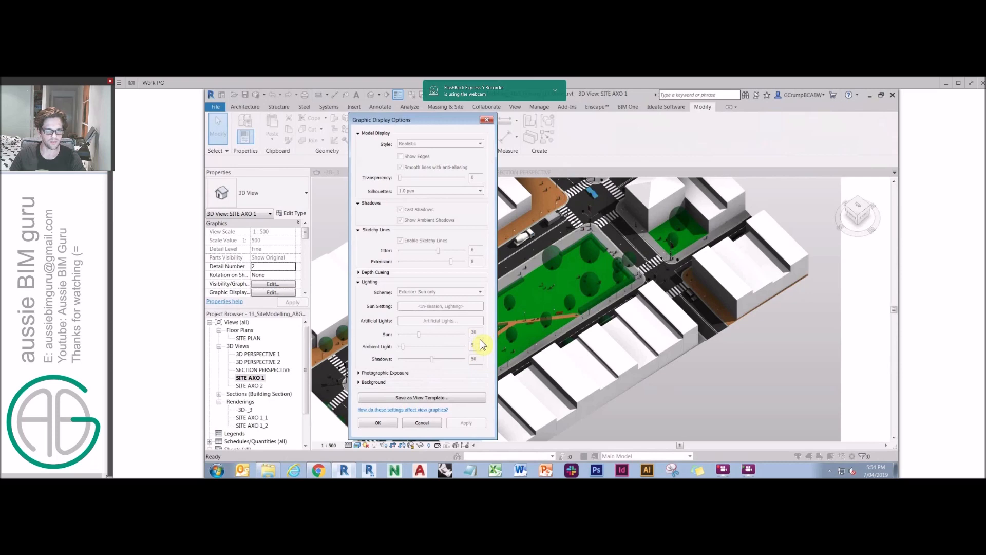
{"action": "left_click", "coordinate": [359, 383]}
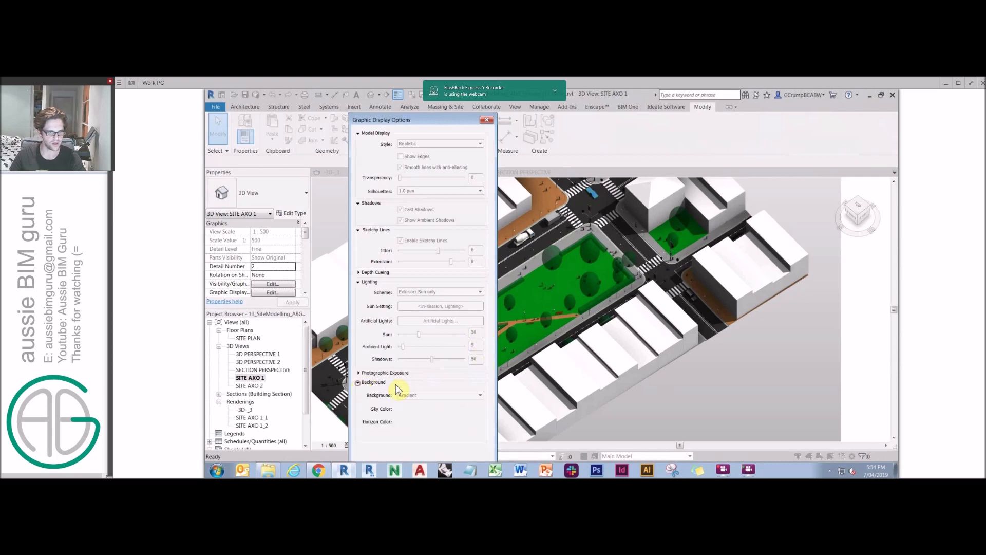
{"action": "key", "text": "Escape"}
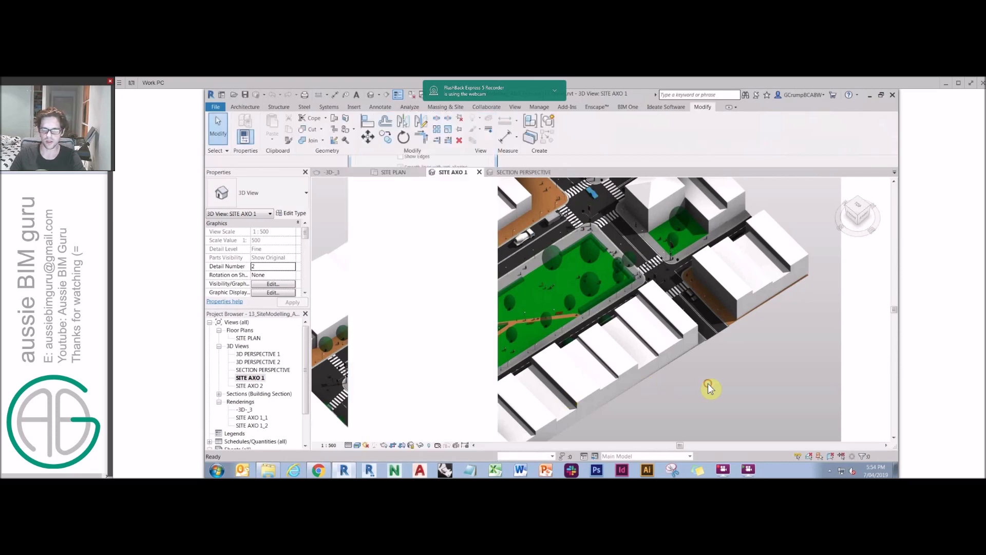
Step: Open sheet A101 to view the composed site plan, axonometrics and perspectives, then switch to the presentation in Adobe Acrobat Pro
{"action": "middle_click_drag", "start_coordinate": [731, 373], "coordinate": [616, 348]}
{"action": "middle_click", "coordinate": [614, 348]}
{"action": "middle_click", "coordinate": [614, 348]}
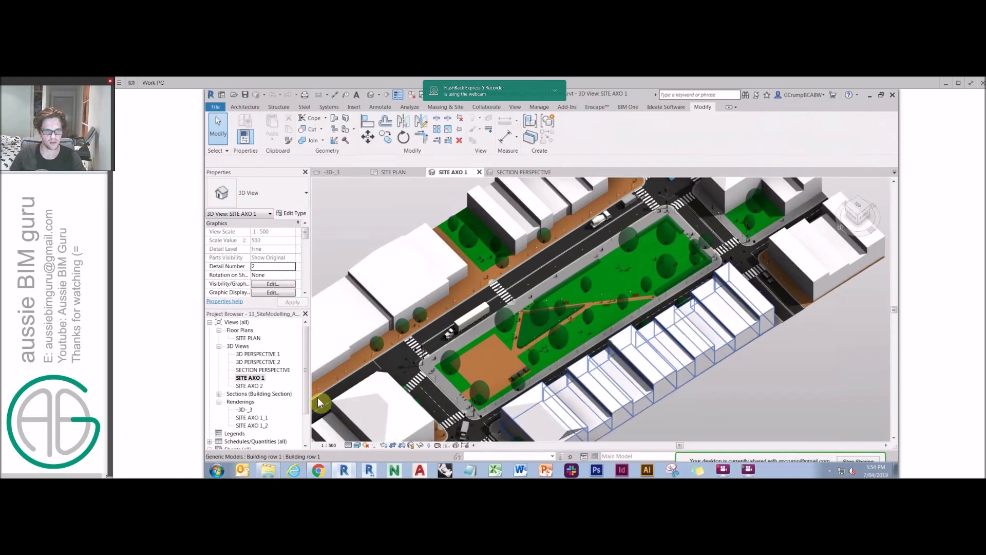
{"action": "scroll", "coordinate": [265, 406], "scroll_direction": "down", "scroll_amount": 1}
{"action": "scroll", "coordinate": [266, 411], "scroll_direction": "down", "scroll_amount": 1}
{"action": "double_click", "coordinate": [246, 434]}
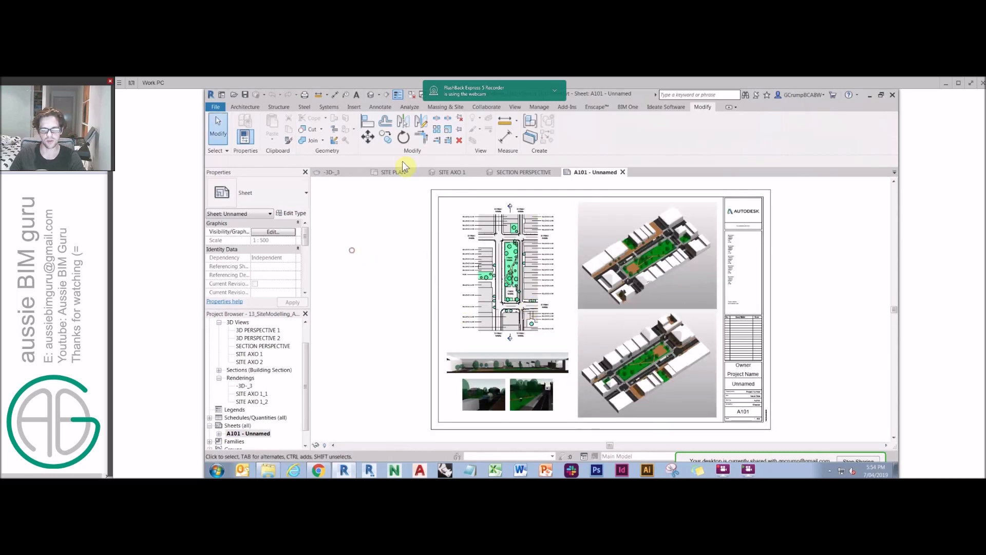
{"action": "key", "text": "alt+Tab"}
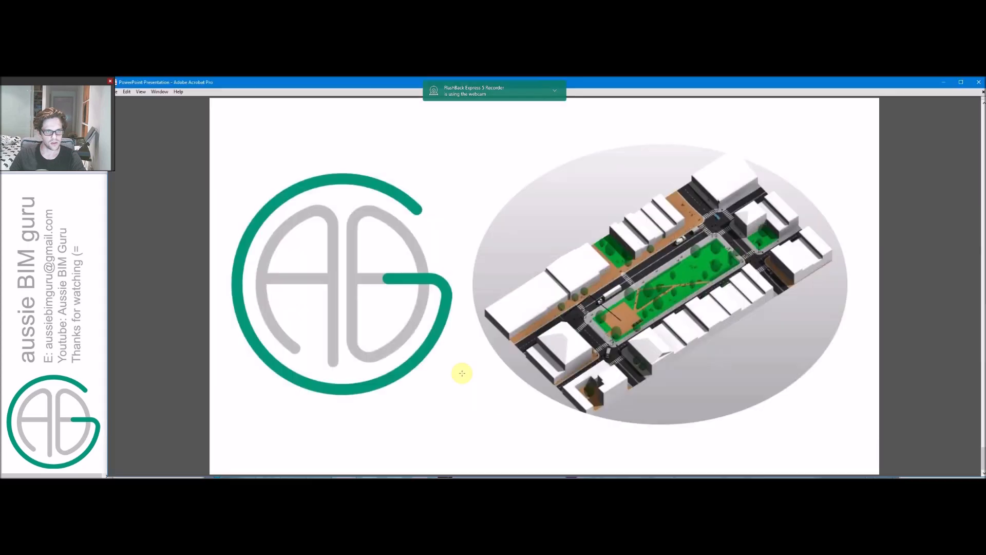